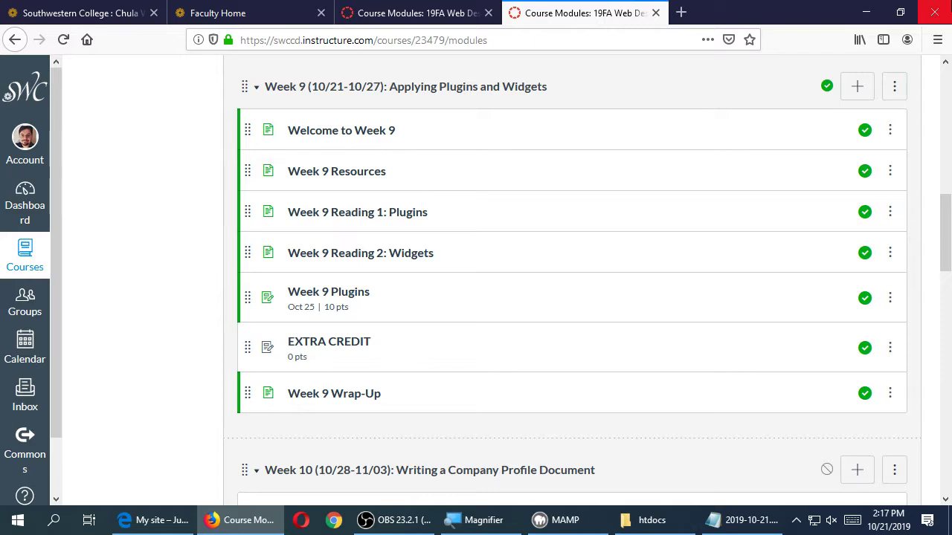
Switch from the course modules page to the local WordPress site in Edge and open its admin dashboard
click(862, 9)
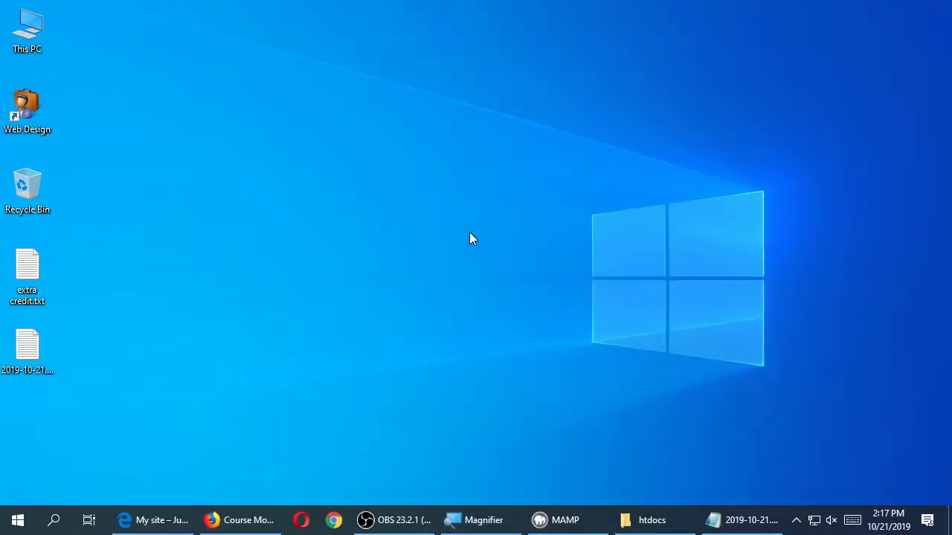
click(164, 520)
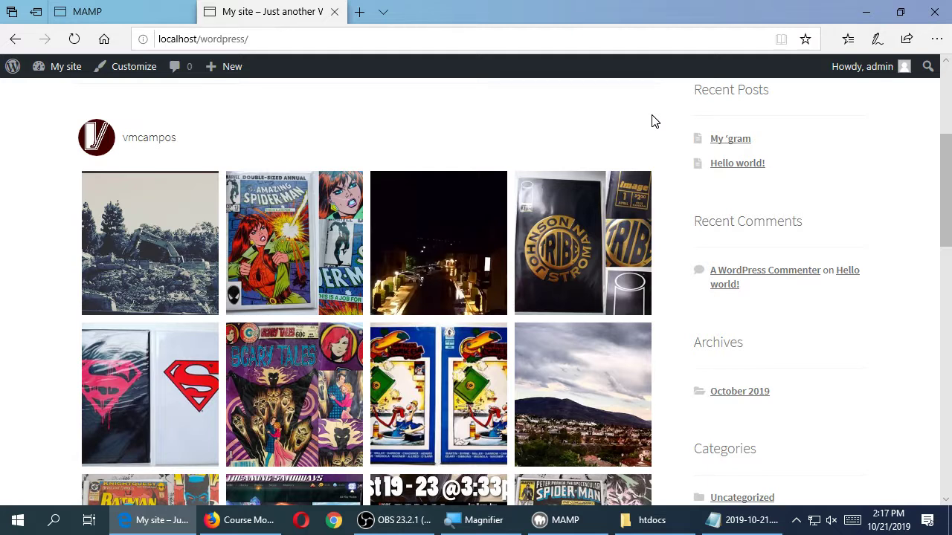
scroll(617, 134, up, 4)
mouse_move(57, 74)
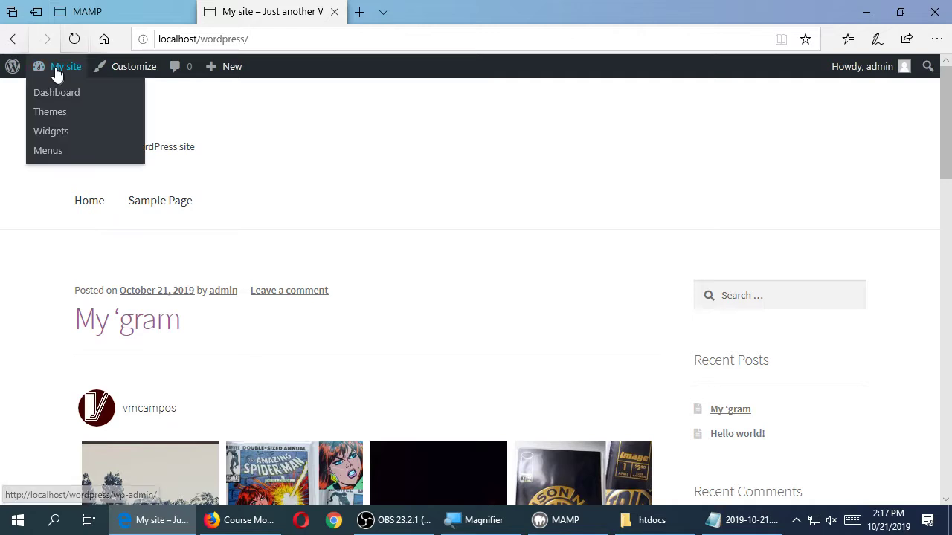
click(52, 99)
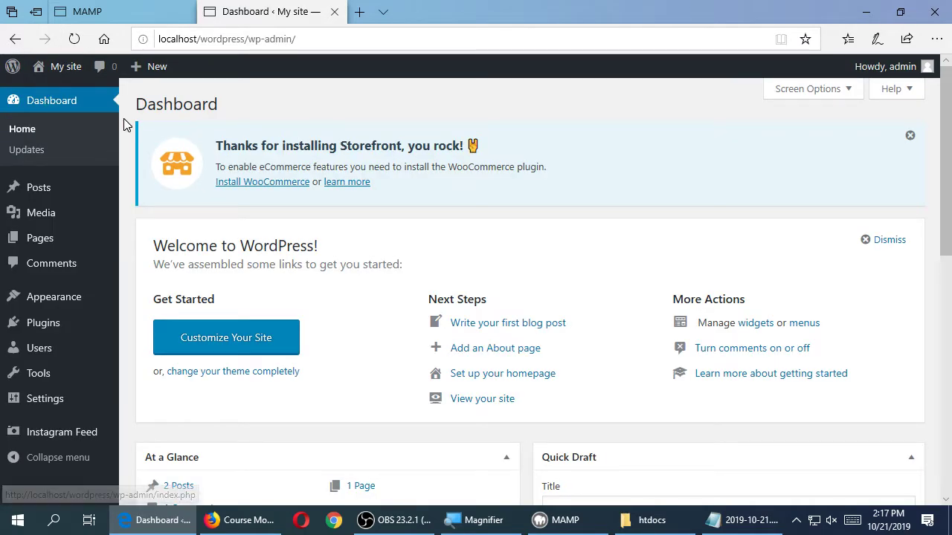
Open the Instagram Feed plugin's Display Your Feed instructions and view the shortcode section
click(74, 442)
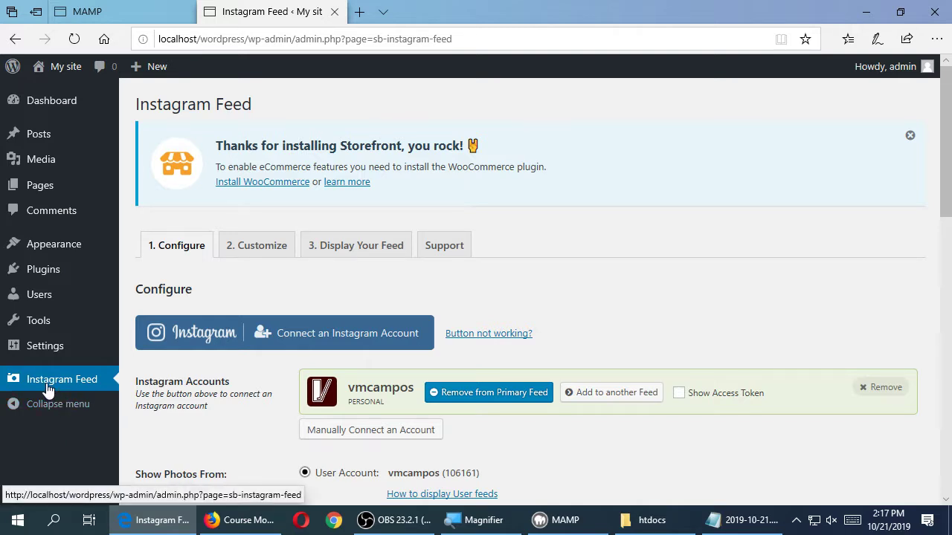
click(357, 246)
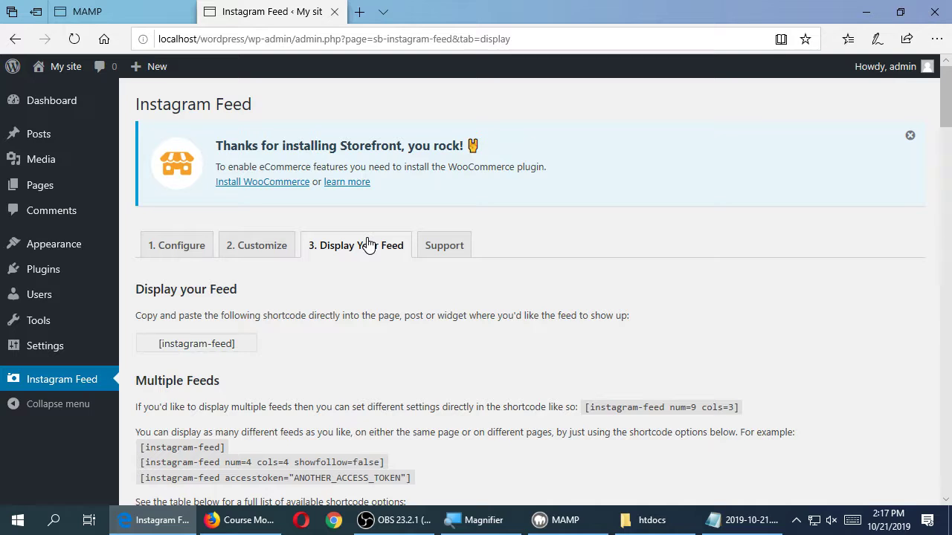
scroll(364, 238, down, 1)
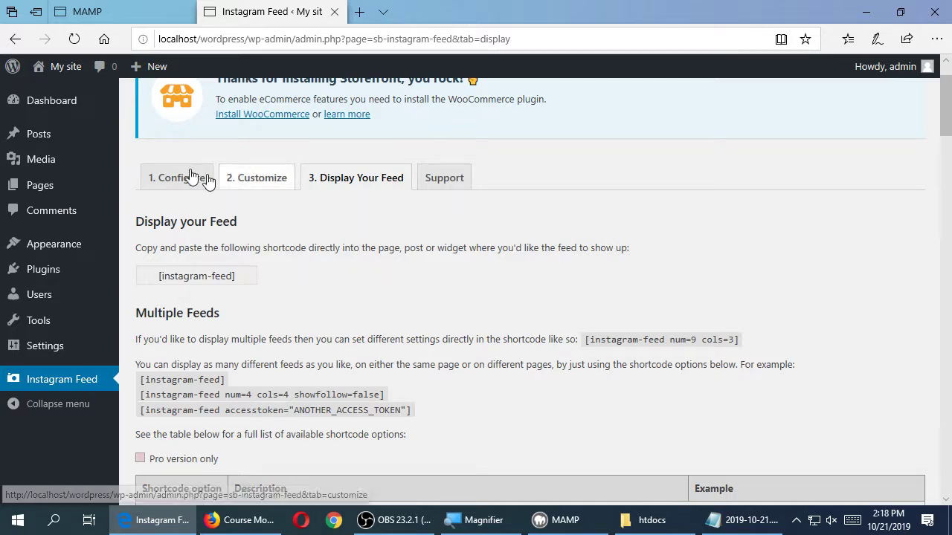
Open the site's front page in a new tab and examine the My 'gram and Hello world! posts
mouse_move(108, 145)
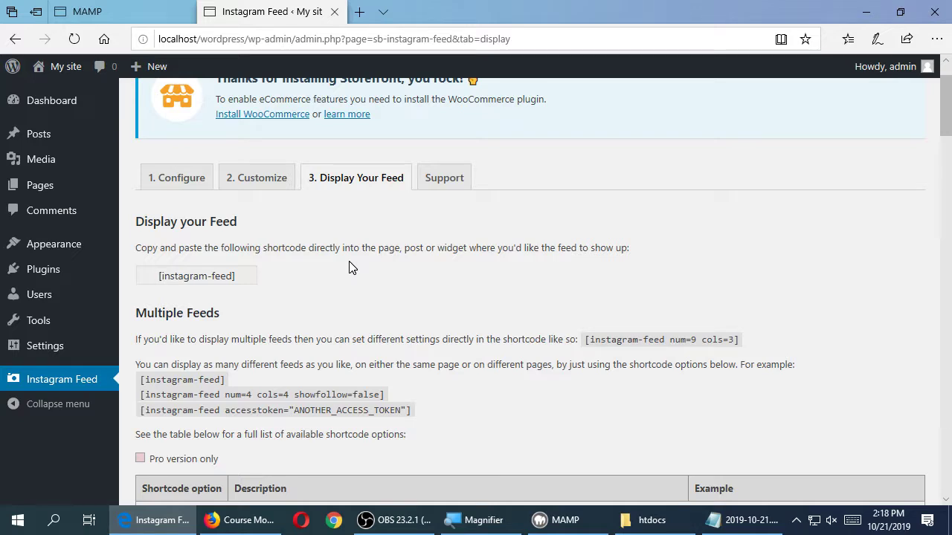
click(58, 66)
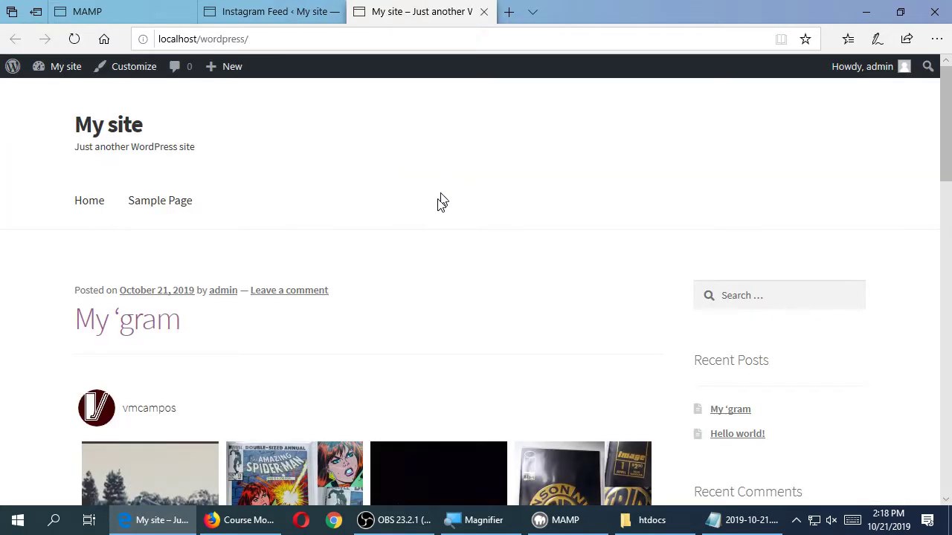
scroll(439, 205, down, 2)
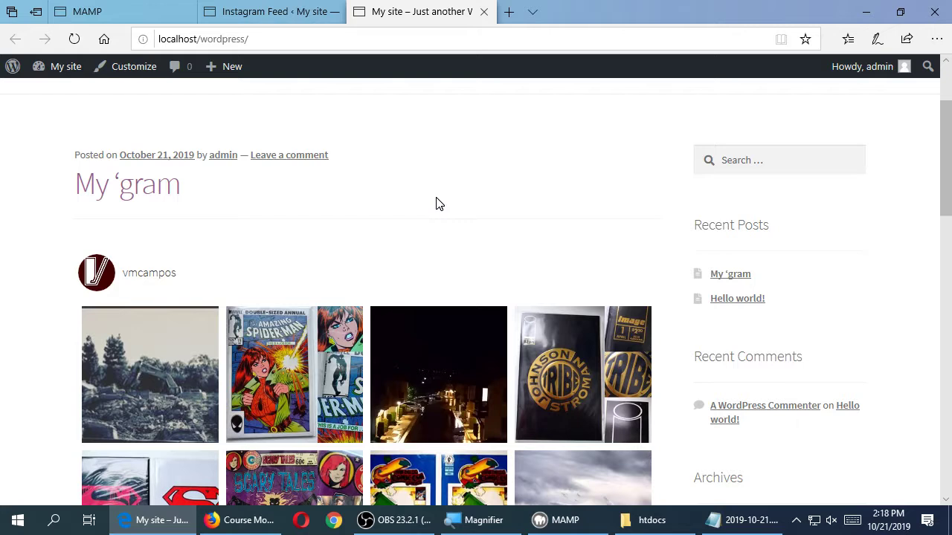
scroll(438, 204, up, 2)
scroll(439, 204, down, 3)
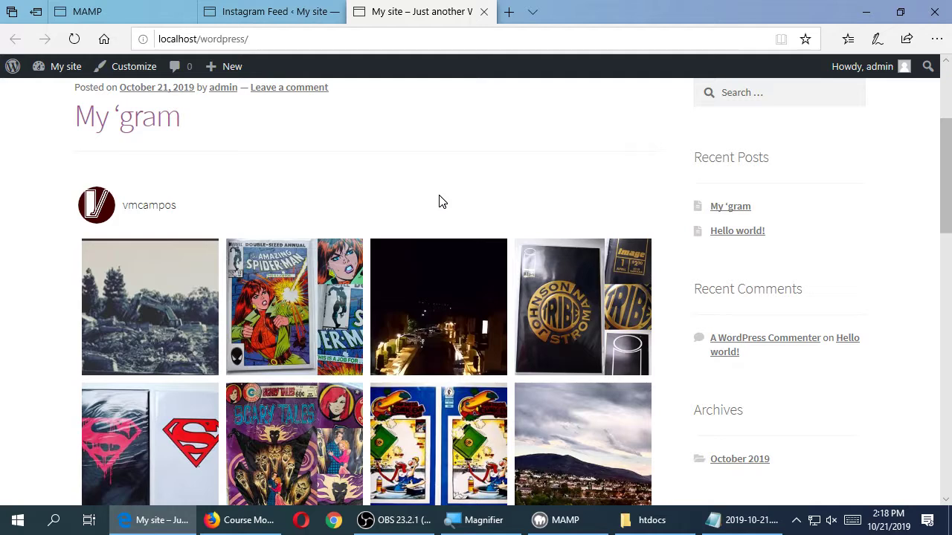
scroll(439, 201, down, 10)
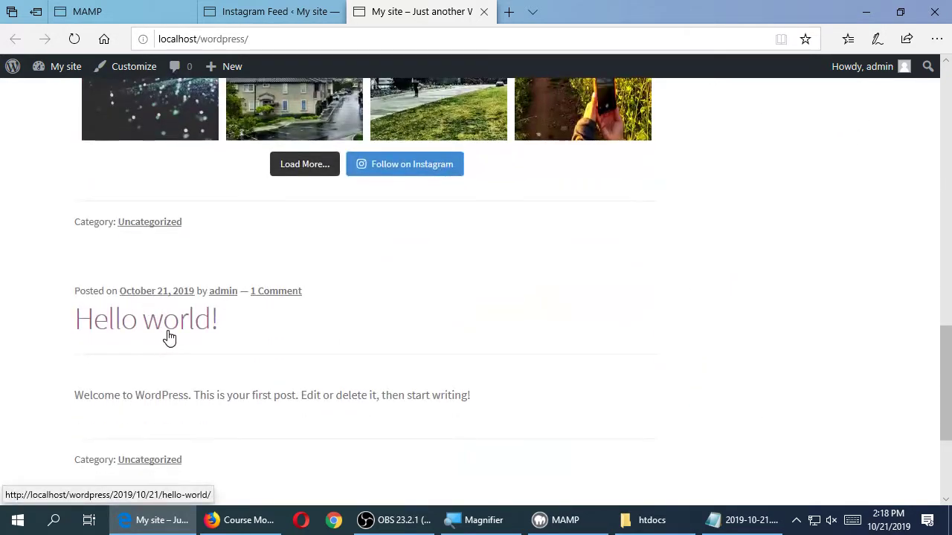
scroll(136, 329, up, 3)
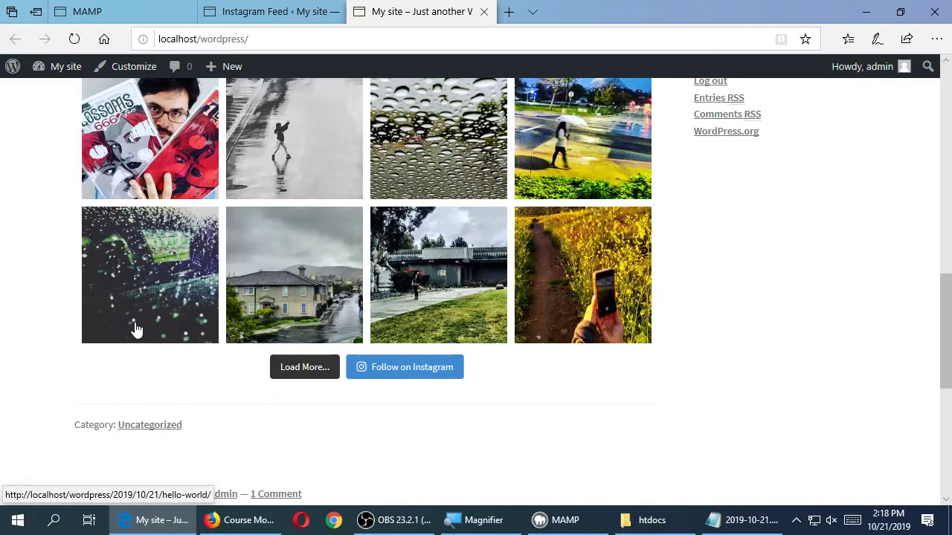
scroll(135, 329, down, 3)
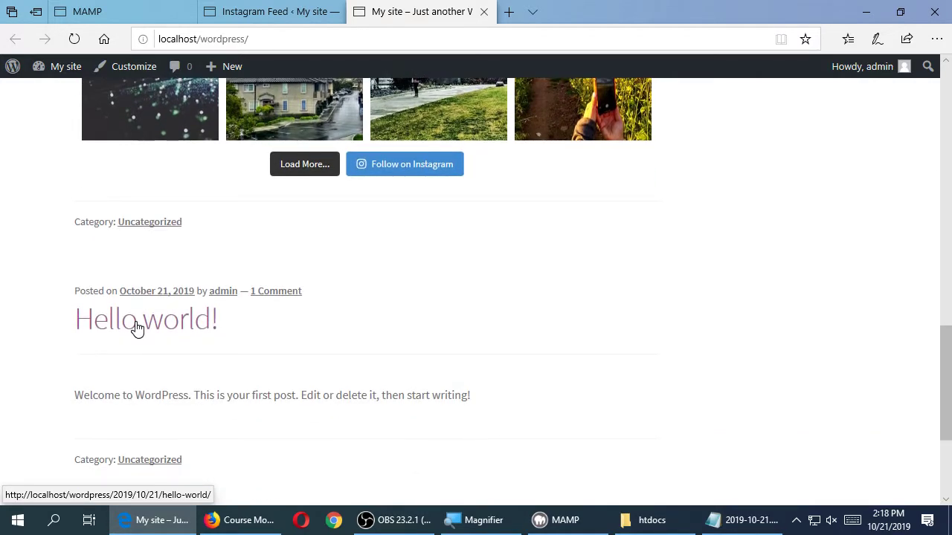
scroll(136, 330, up, 3)
scroll(144, 327, up, 9)
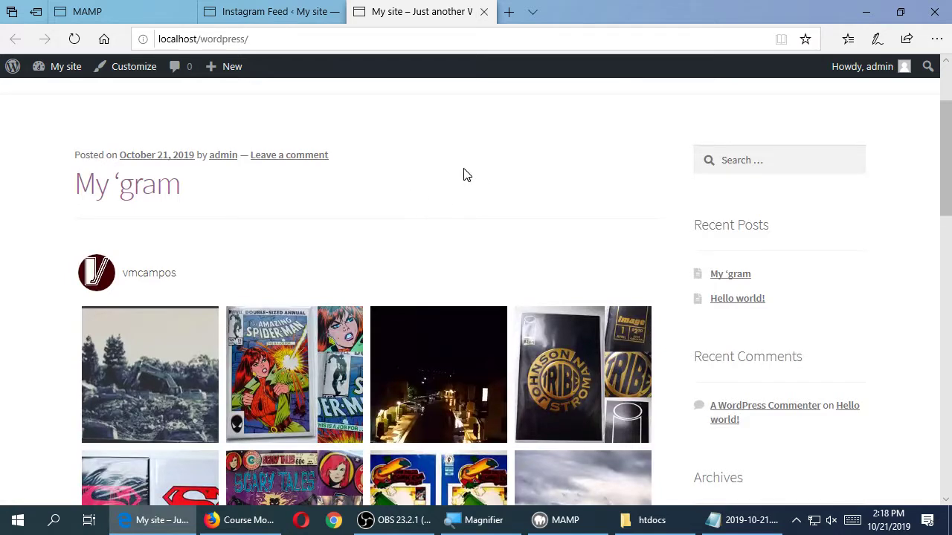
Return to the Instagram Feed instructions, highlight the word "page" in the shortcode text, and open the Widgets management page
click(253, 9)
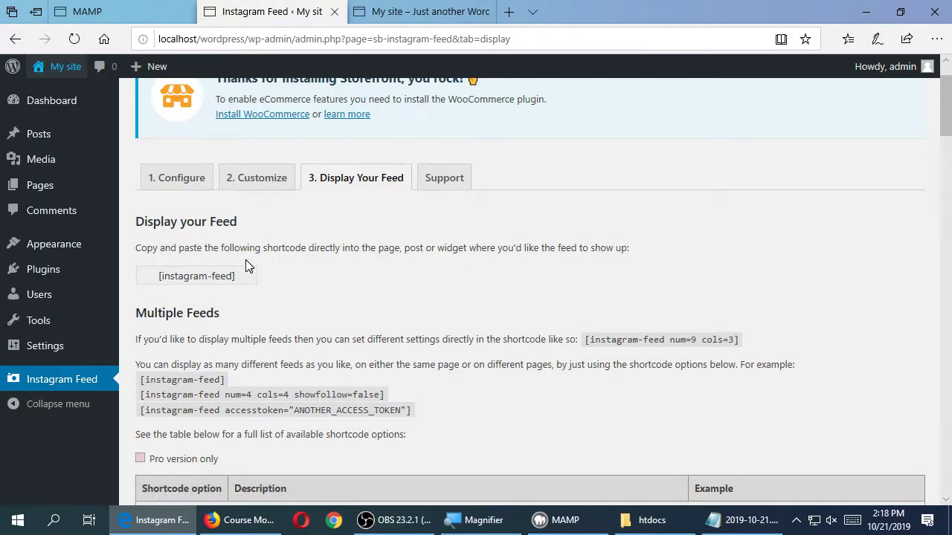
double_click(382, 251)
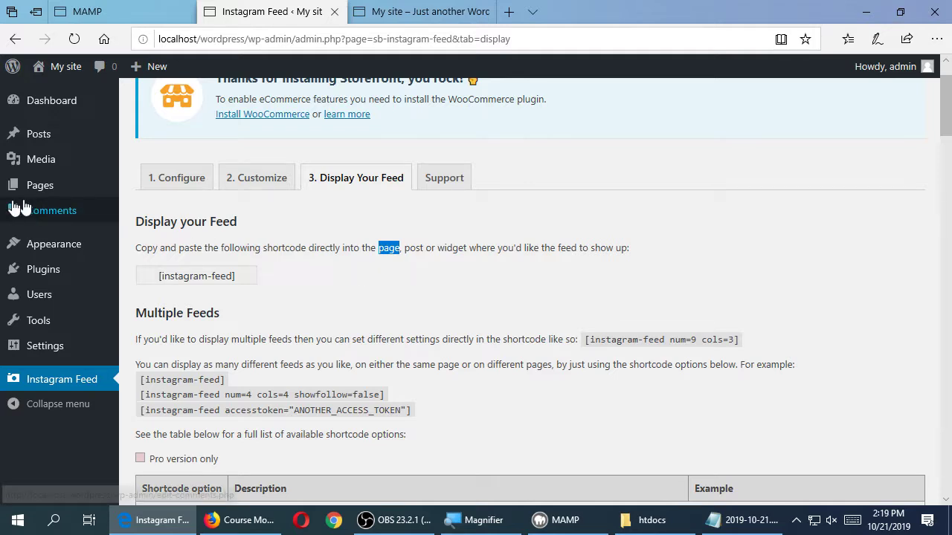
mouse_move(26, 251)
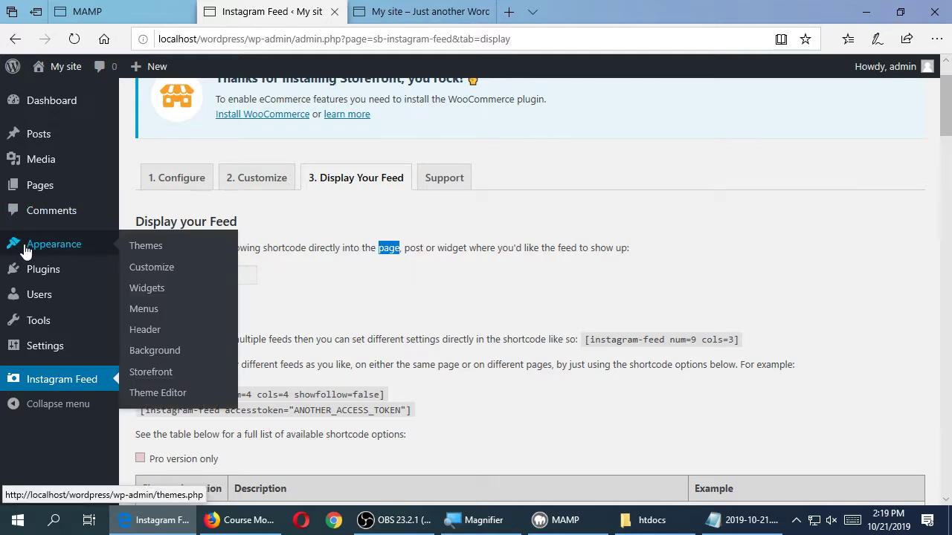
click(151, 293)
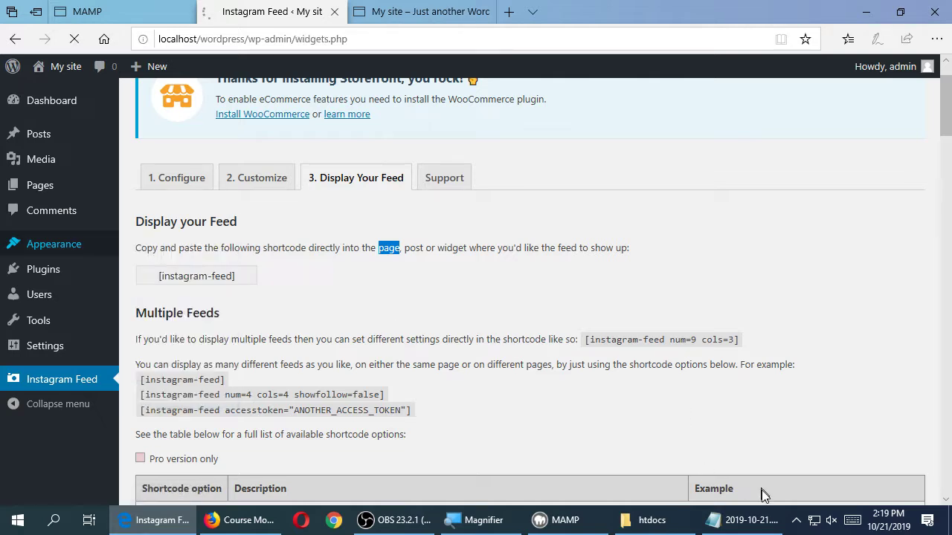
Switch to the Notepad class notes, magnify the screen, and add the heading "Widgets:" below the plugin notes
click(740, 520)
key(super+plus)
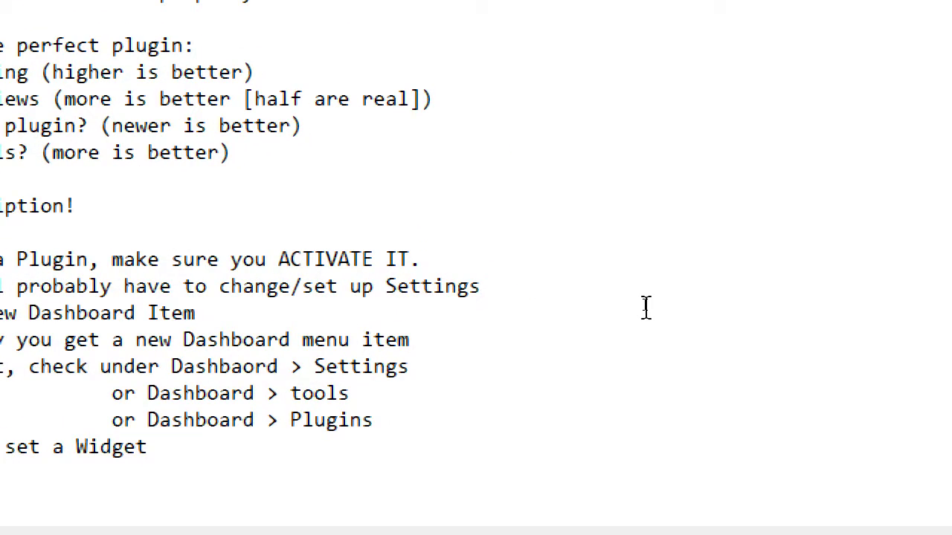
key(Return)
text(jW)
key(BackSpace)
key(BackSpace)
text(Widgets:)
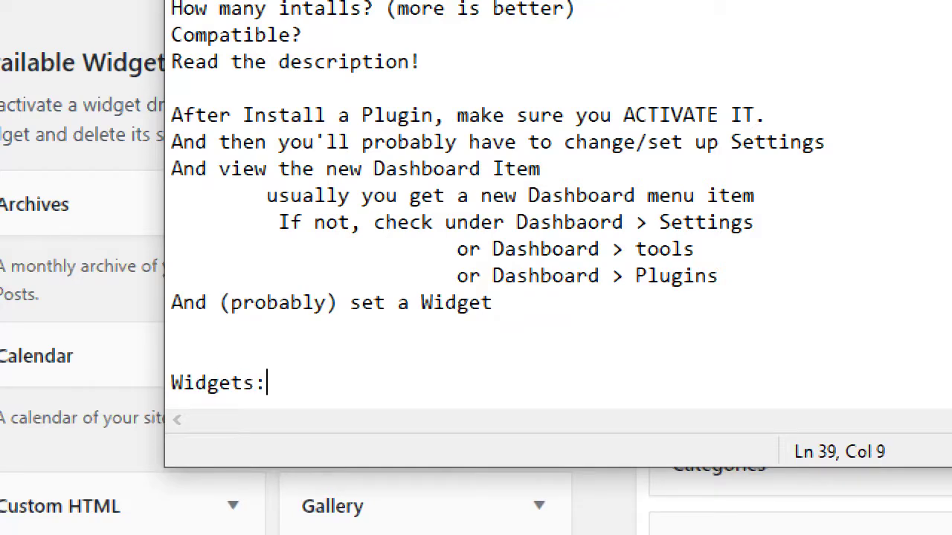
Add an indented line under the Widgets heading reading "Areas of your design (Theme/Template) where you make"
key(Return)
key(Tab)
text(Area)
key(BackSpace)
text(s o)
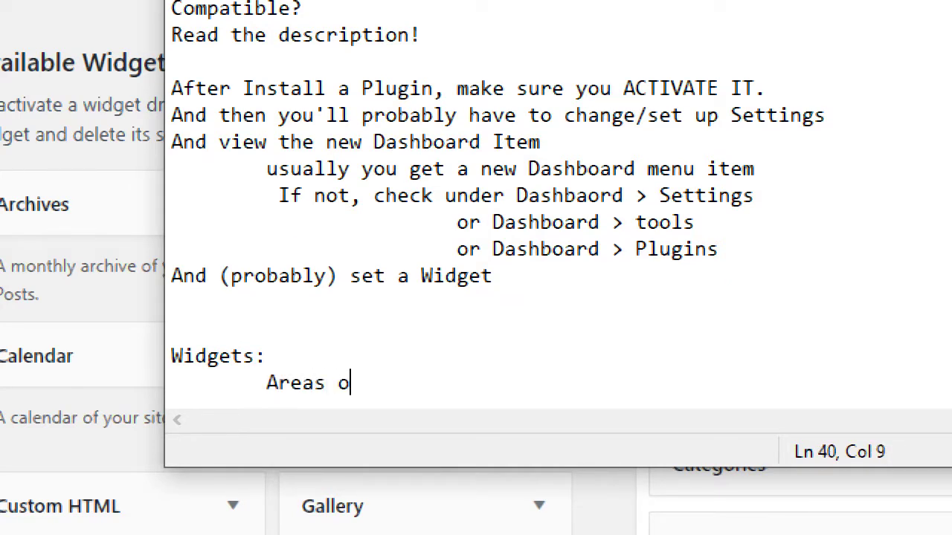
text(f your )
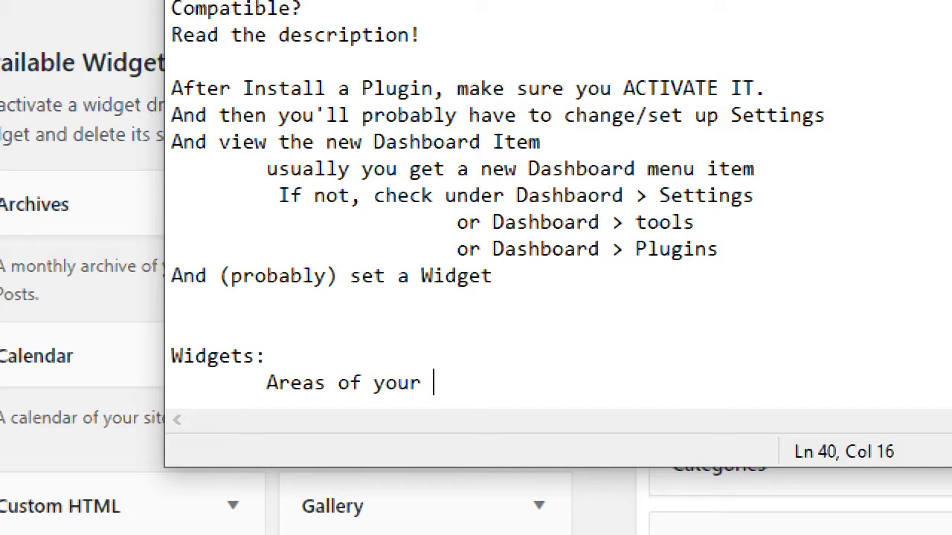
text(design ()
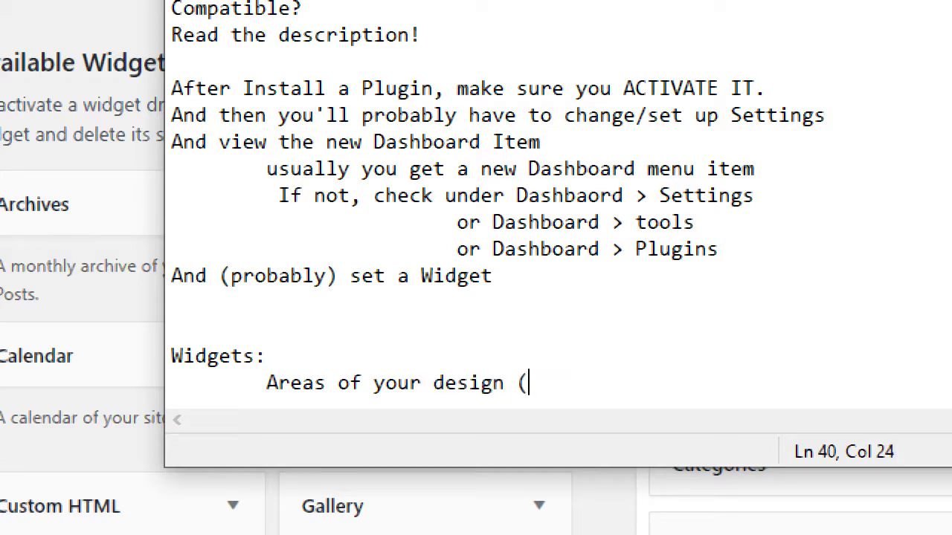
text(Theme/Template))
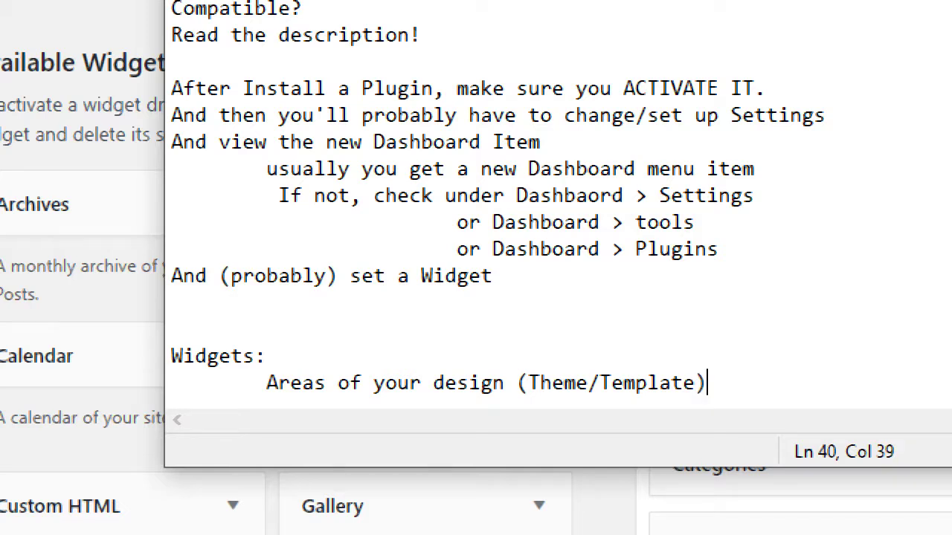
text( where you make)
Continue the widget definition on a further-indented line reading "features appear. Oftentimes, Plugins."
key(Return)
key(Tab)
key(Tab)
text(feature)
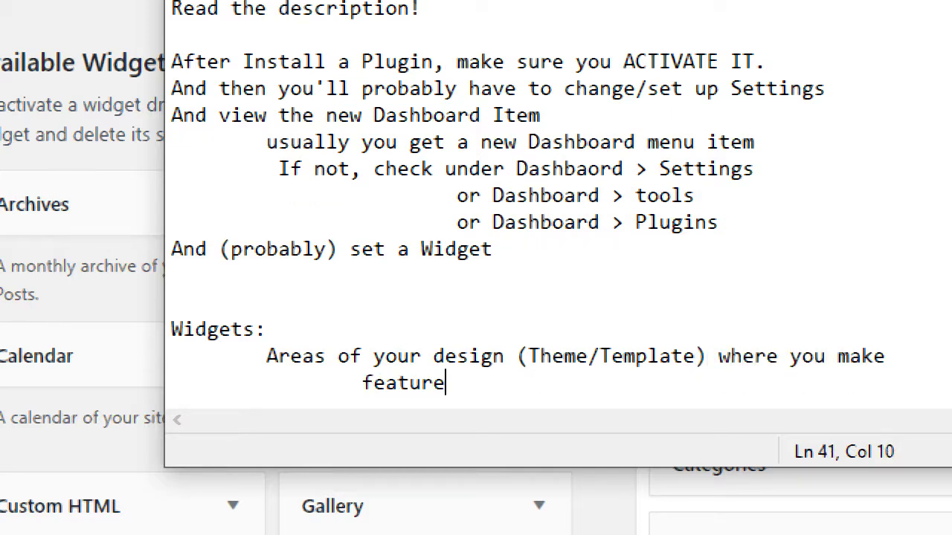
text(s appear. Oftetimes)
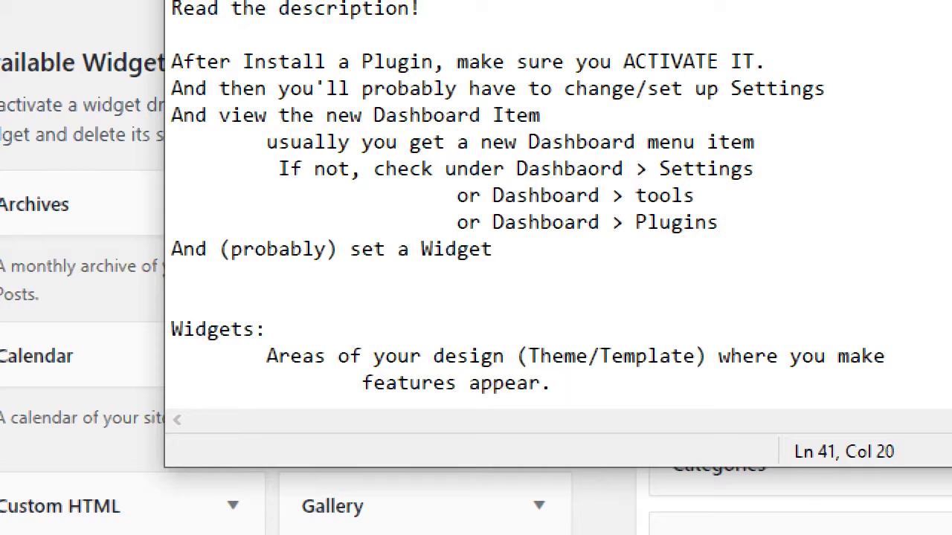
key(BackSpace)
key(BackSpace)
key(BackSpace)
key(BackSpace)
key(BackSpace)
text(ntimes, Plguins)
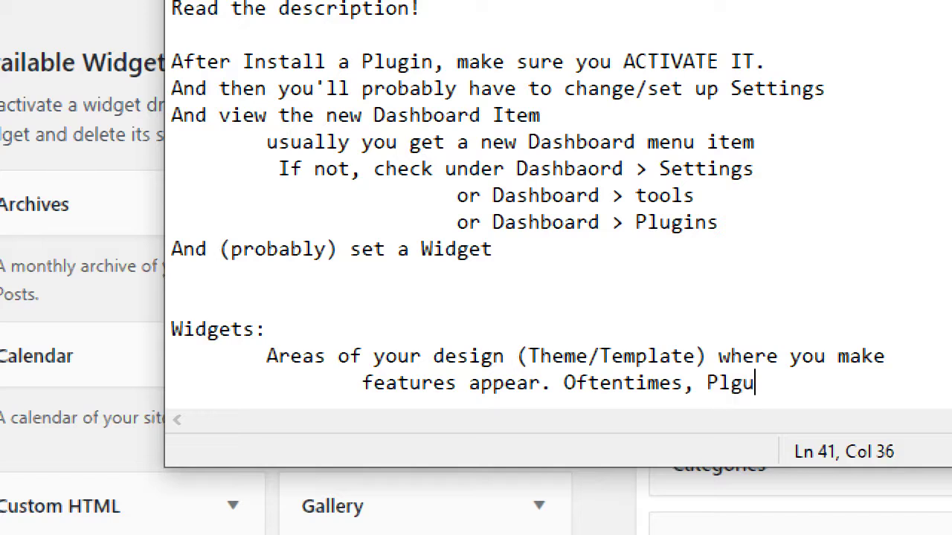
key(BackSpace)
key(BackSpace)
key(BackSpace)
key(BackSpace)
key(BackSpace)
text(ugins.)
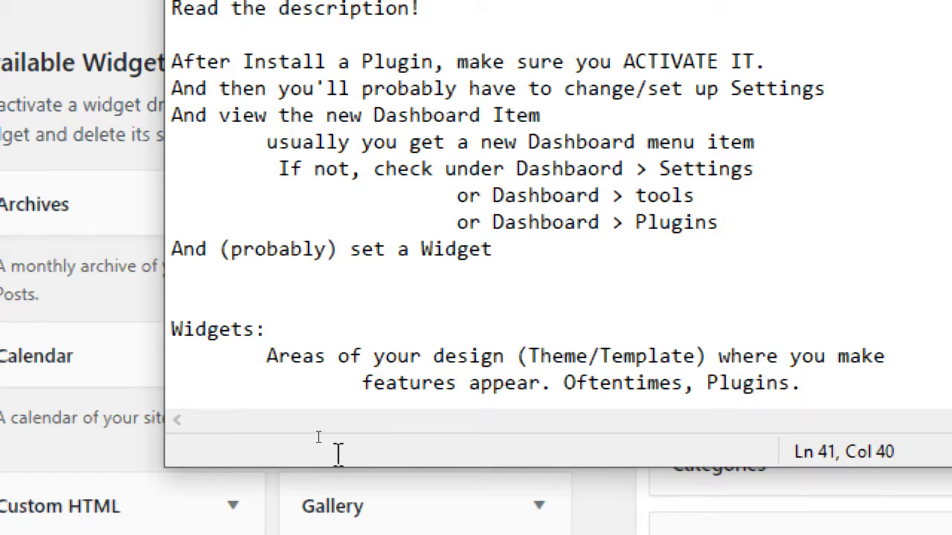
Add another indented note line reading "These areas are usually a Sidebar or Footer or Header"
key(Return)
key(Tab)
text(The)
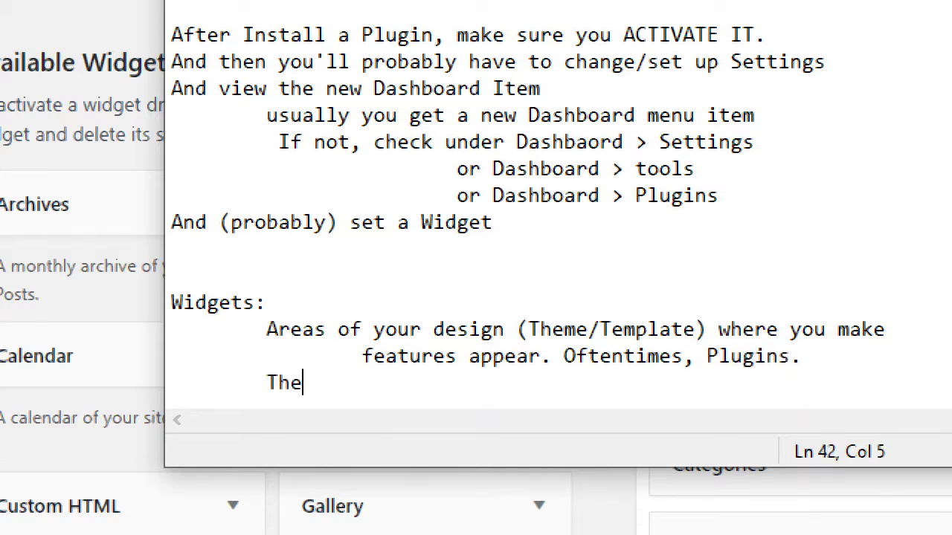
text(se areas are s)
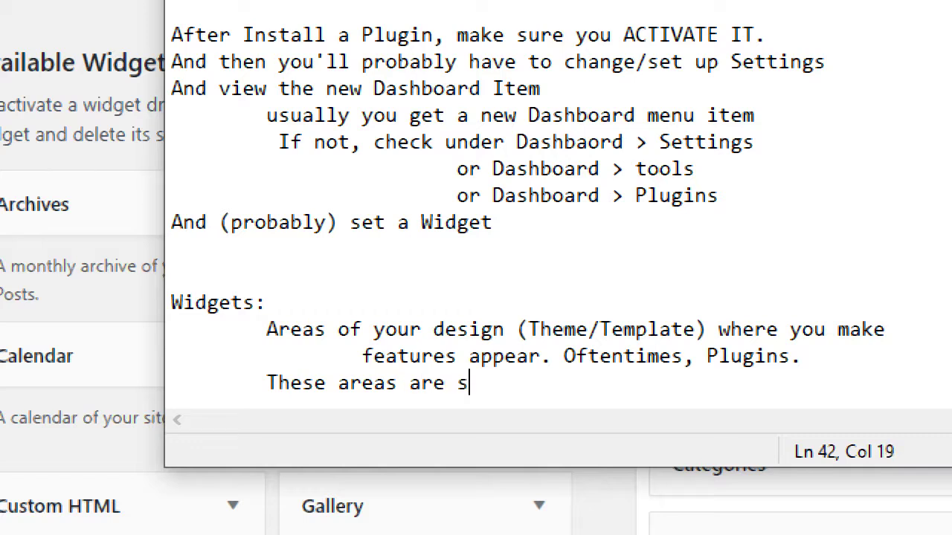
key(BackSpace)
text(usuall)
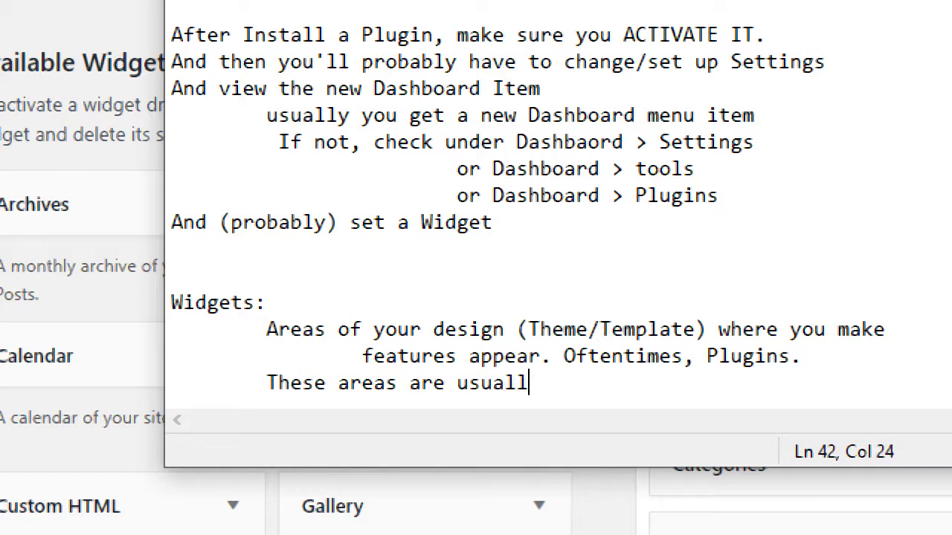
text(y a Sid)
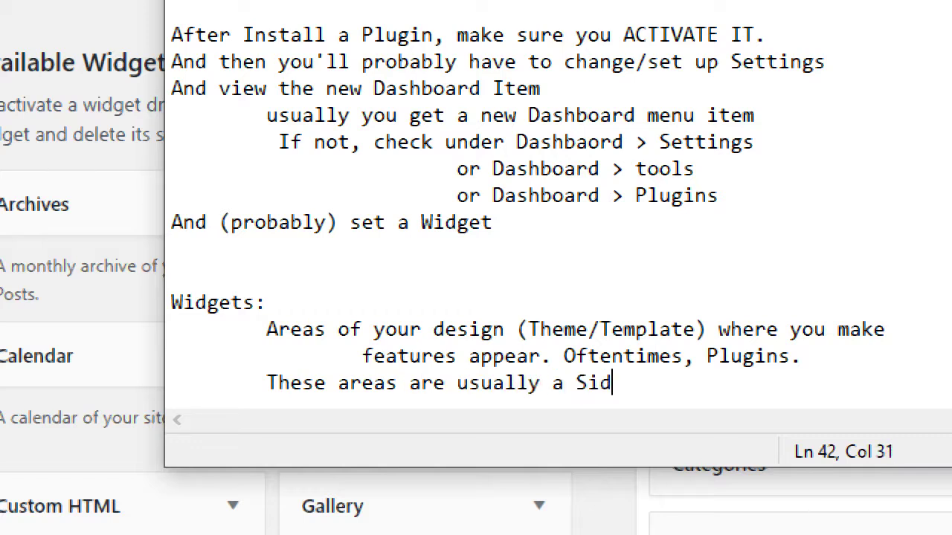
text(ebar or footer)
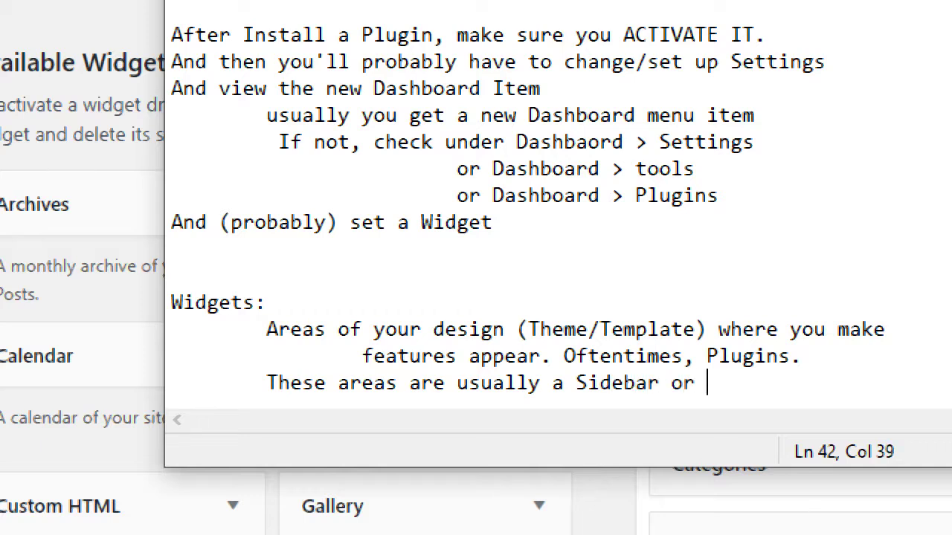
key(BackSpace)
key(BackSpace)
key(BackSpace)
key(BackSpace)
key(BackSpace)
key(BackSpace)
text(Footer or Header)
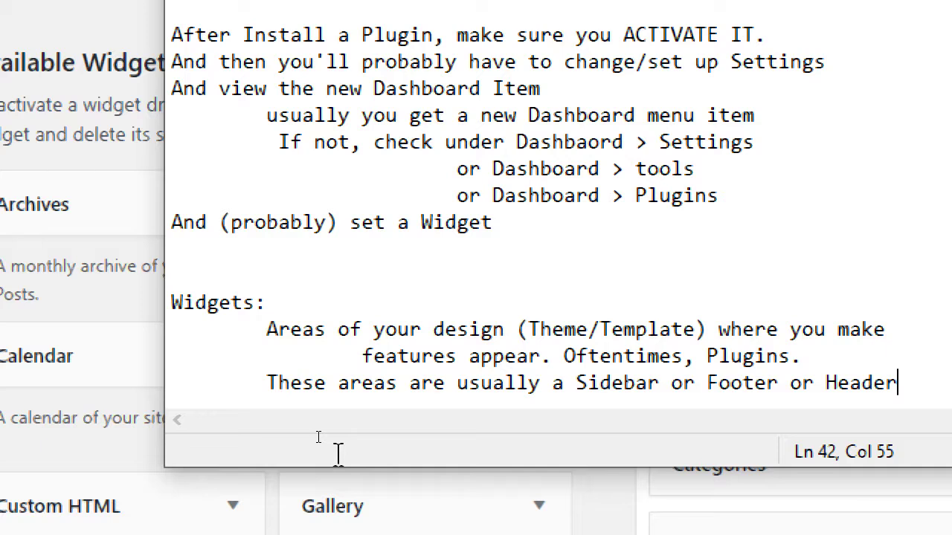
Return the screen to normal magnification, leave the notes, and open the WordPress Themes page in a new browser tab
key(super+minus)
key(super+minus)
key(super+minus)
click(617, 7)
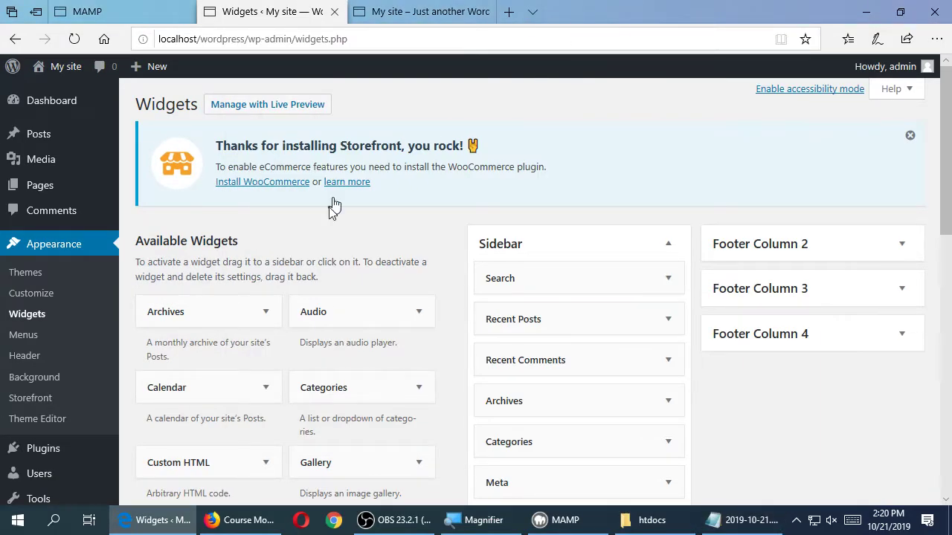
middle_click(29, 273)
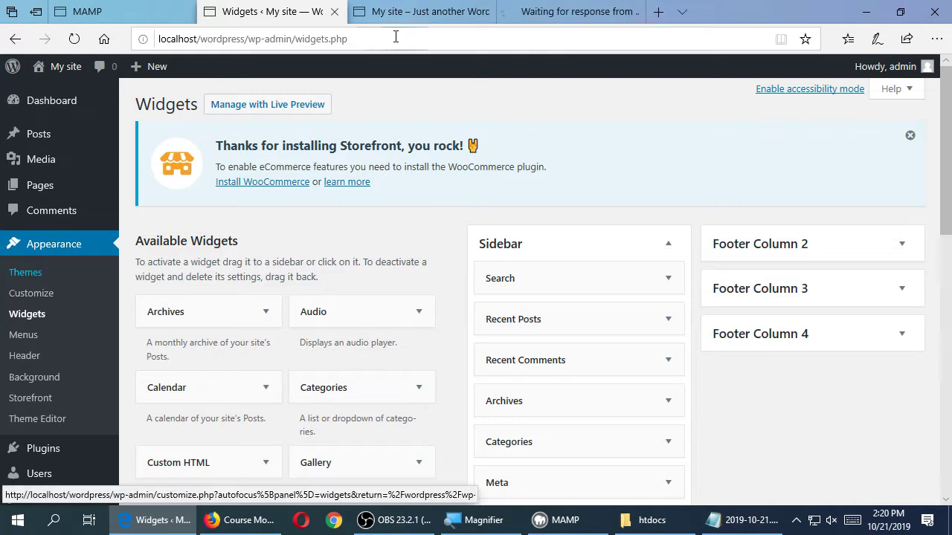
click(530, 9)
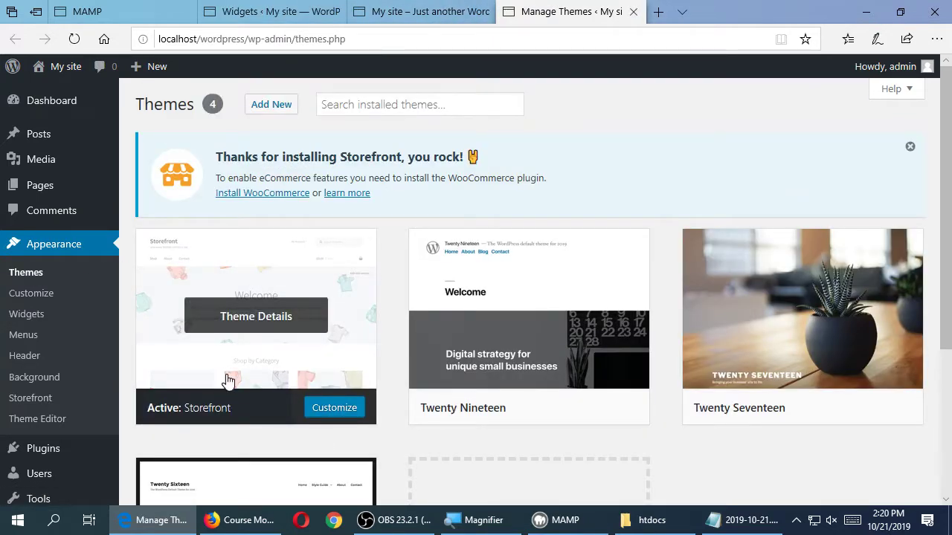
View the live site, then review the Storefront theme's widget areas on the Widgets page and collapse the Sidebar area
click(391, 10)
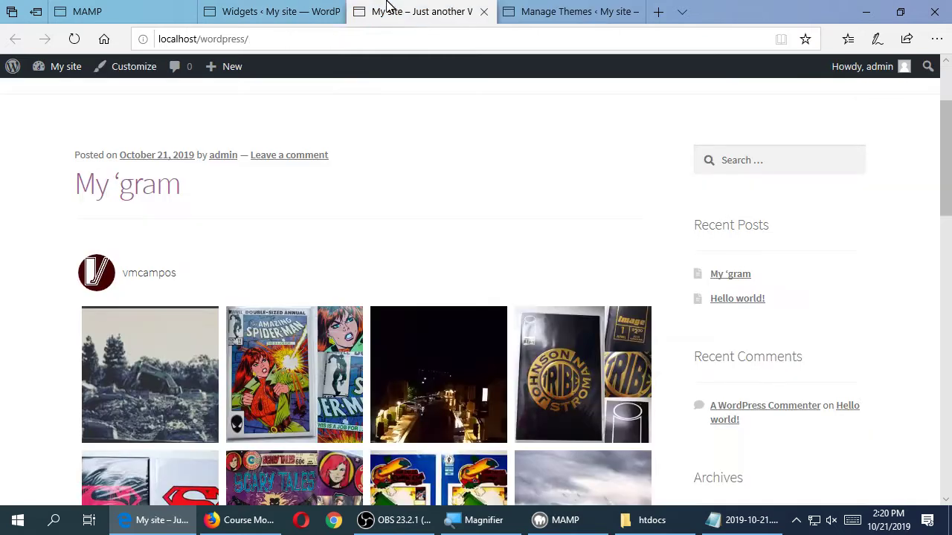
click(289, 7)
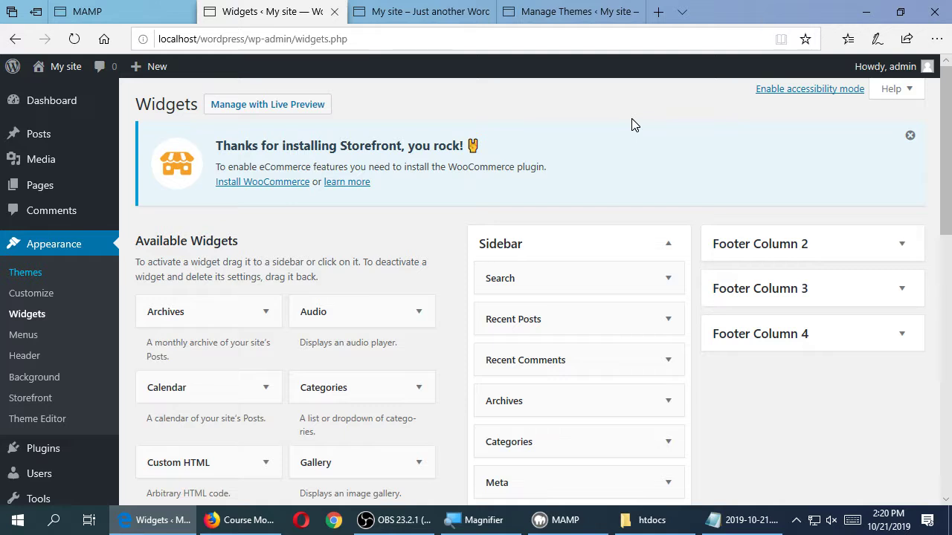
scroll(727, 297, down, 5)
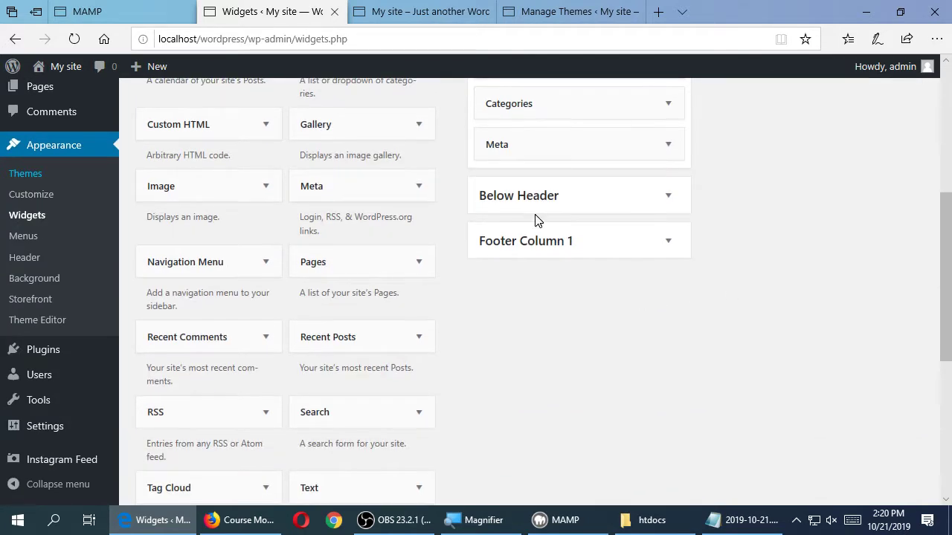
scroll(682, 276, up, 5)
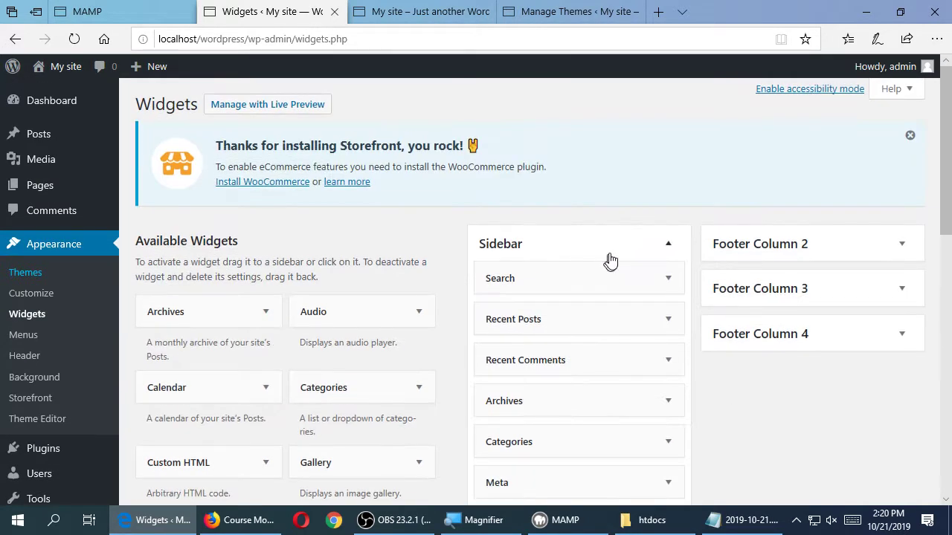
click(646, 251)
click(652, 251)
click(657, 251)
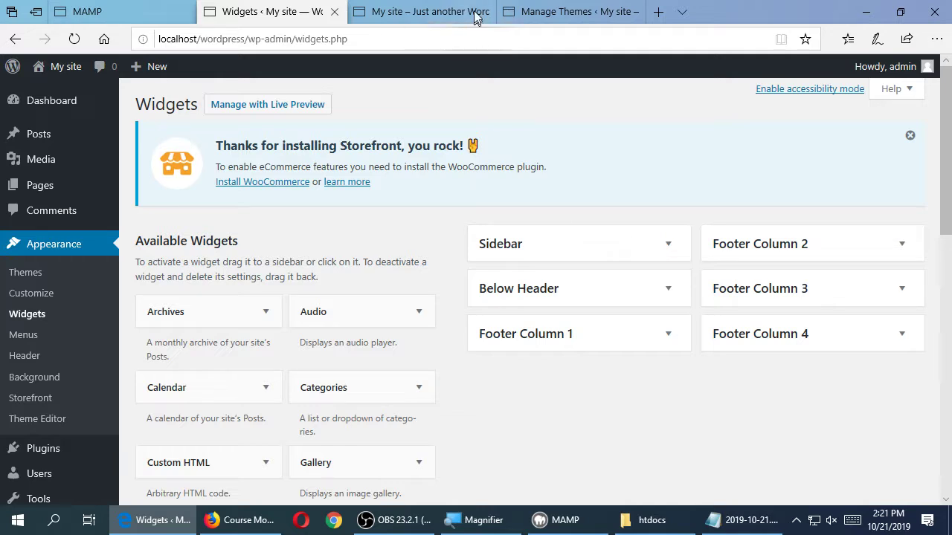
Activate the Twenty Nineteen theme and reload the Widgets page to show that theme's widget areas
click(568, 11)
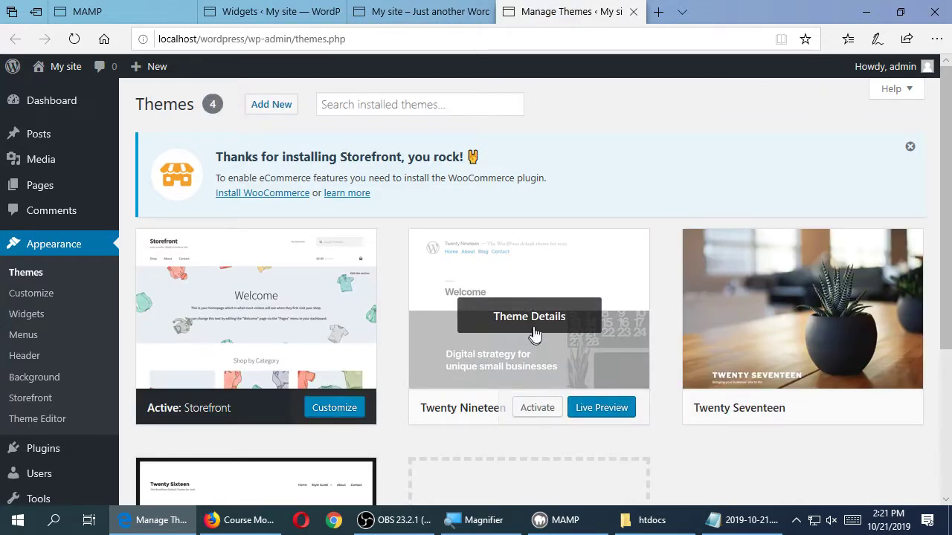
click(533, 409)
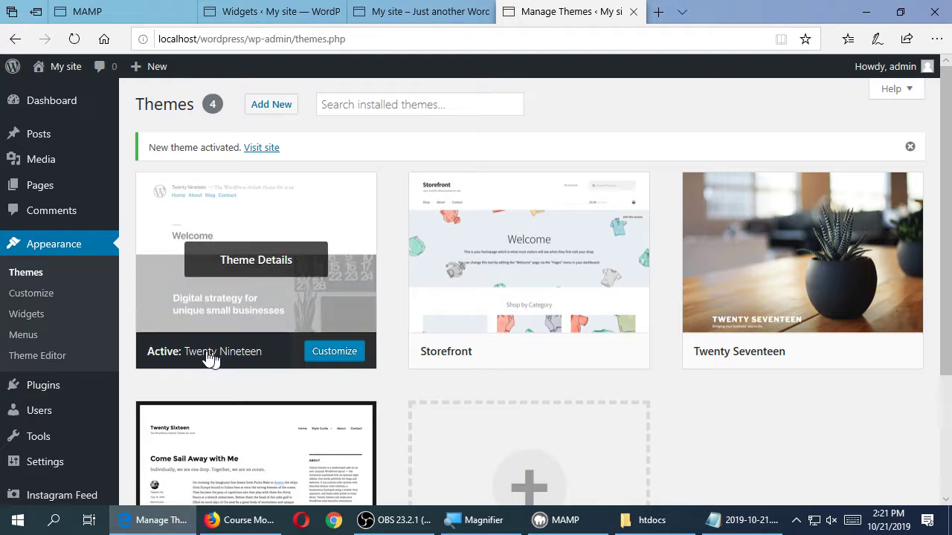
click(417, 11)
click(269, 11)
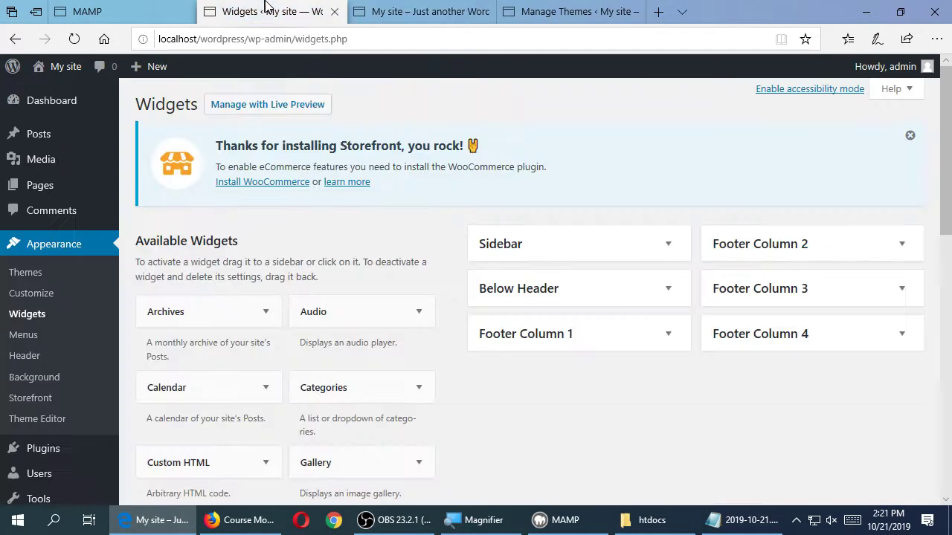
click(73, 41)
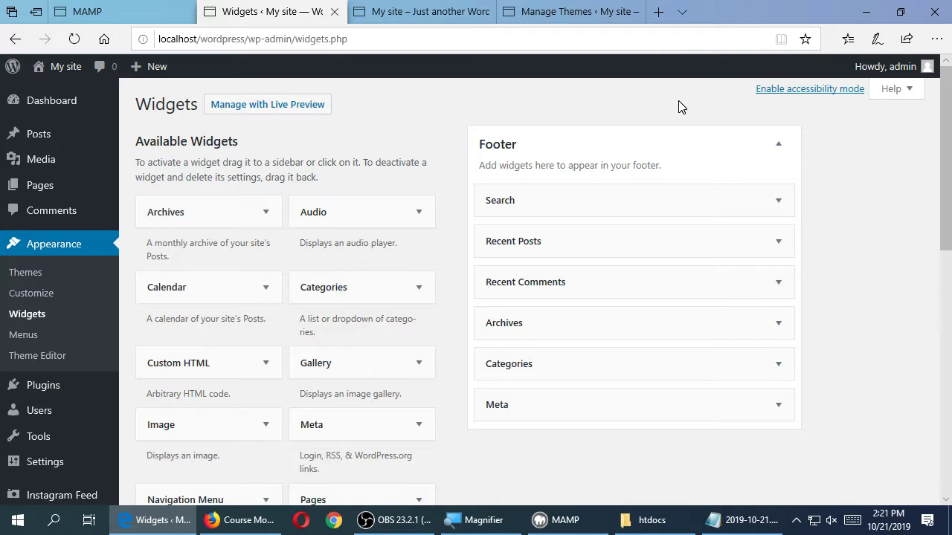
Reactivate the Storefront theme and reload the Widgets page to show its widget areas again
click(563, 10)
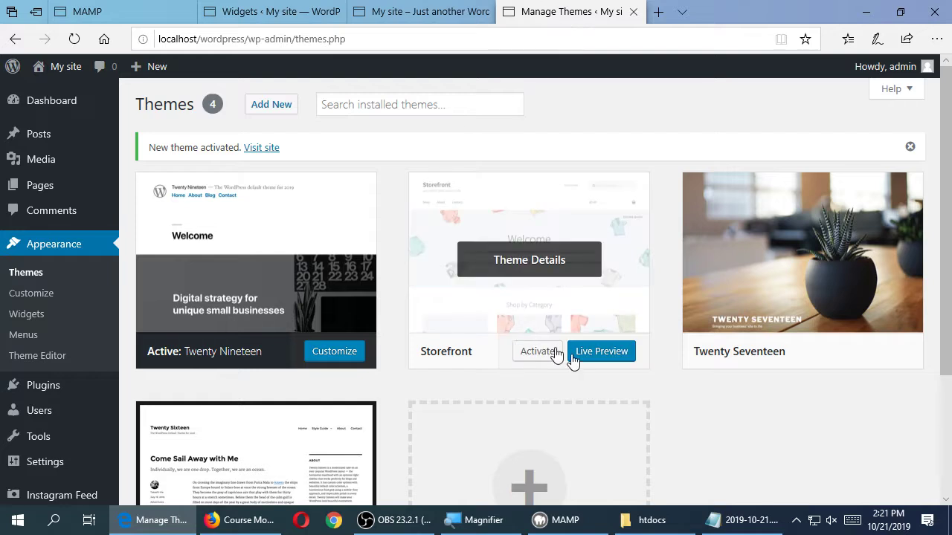
click(543, 355)
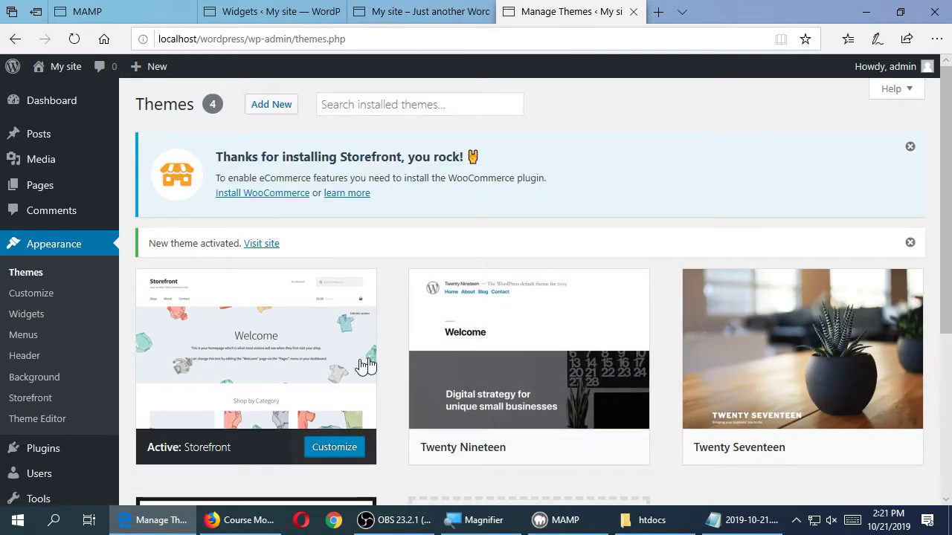
click(312, 11)
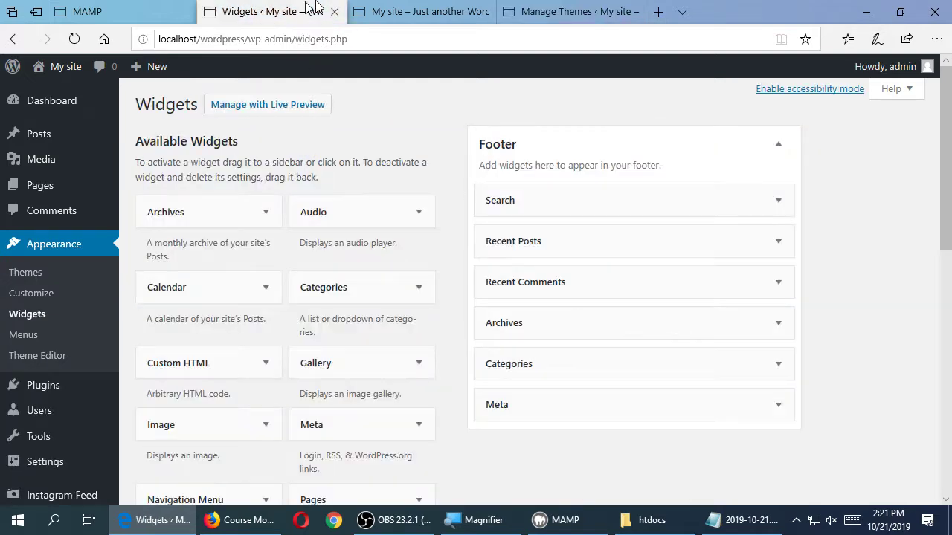
click(75, 38)
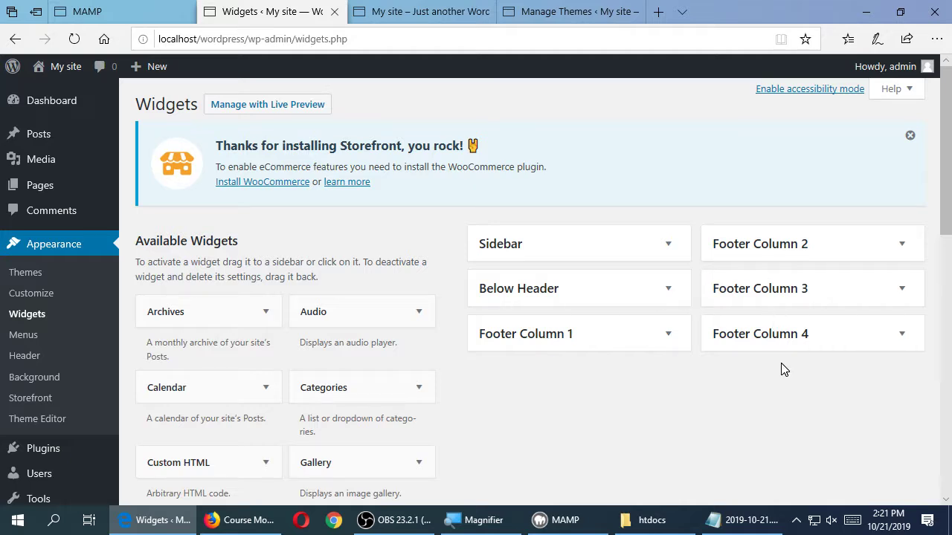
Switch to the Notepad class notes, magnify the screen, and after a blank line write "DEPENDING ON YOUR THEME you have"
click(743, 521)
key(super+plus)
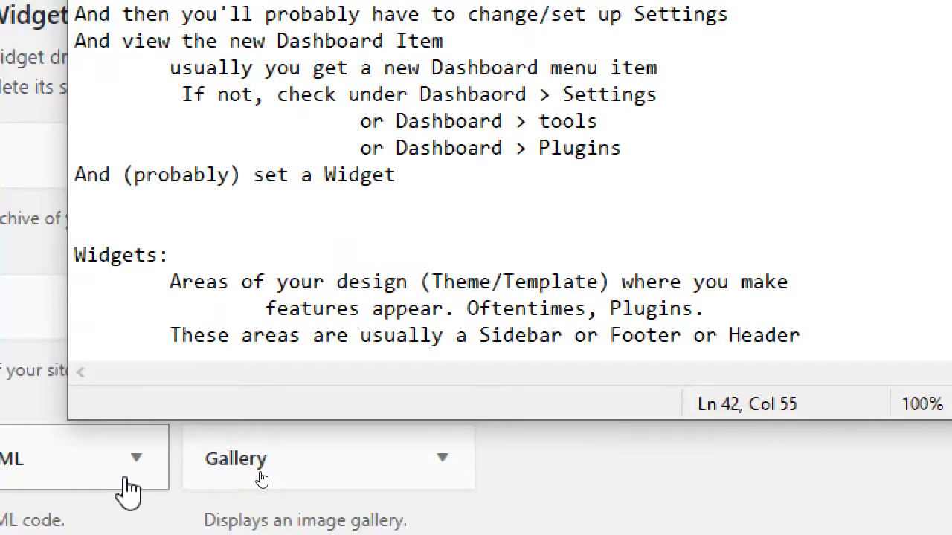
key(Return)
key(Return)
text(DEPENDING )
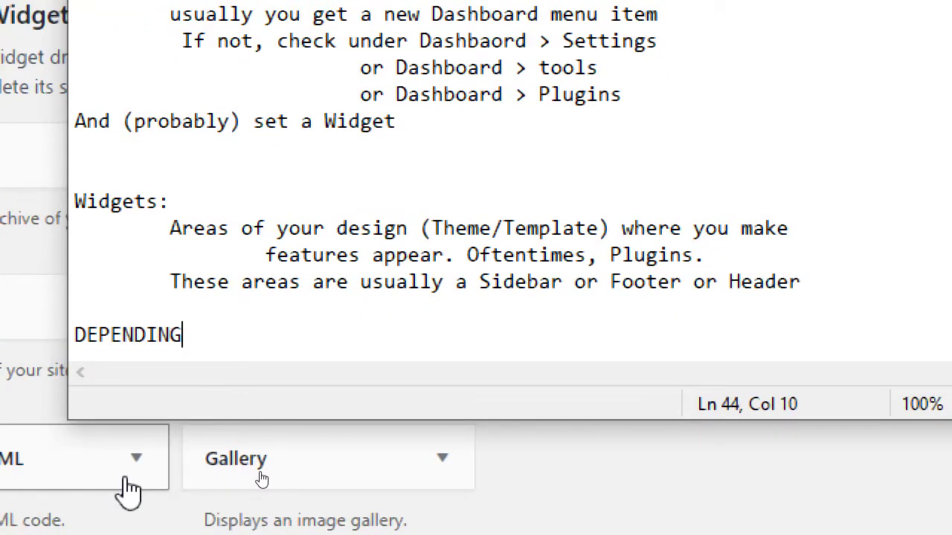
text(ON YOUR)
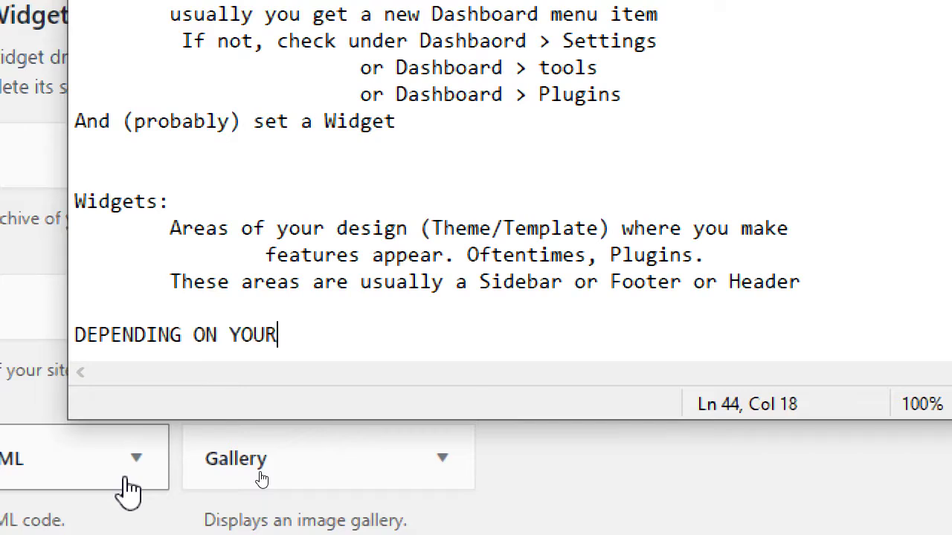
text( THEME you have )
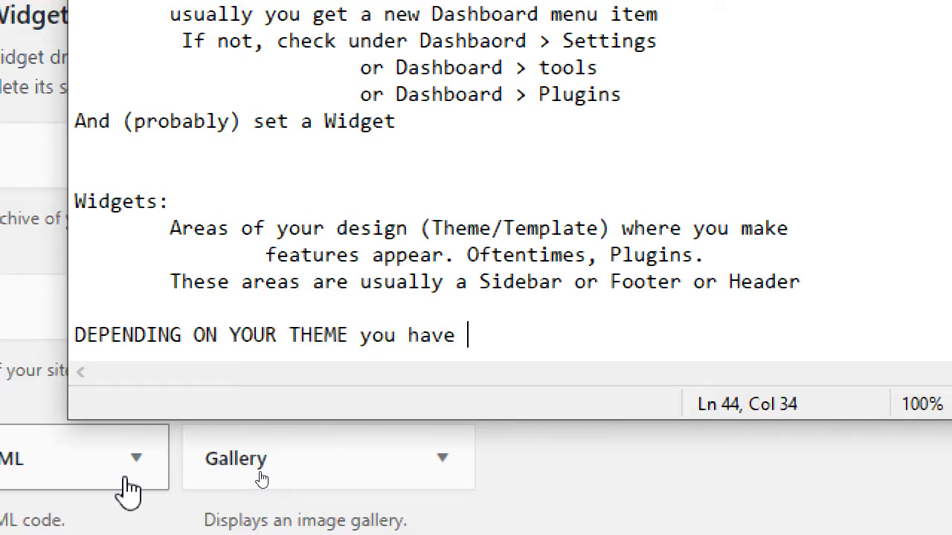
Continue the theme note on the same line with "various Widget Areas where you"
text(various jWid)
key(BackSpace)
key(BackSpace)
key(BackSpace)
key(BackSpace)
text(Widget Areas)
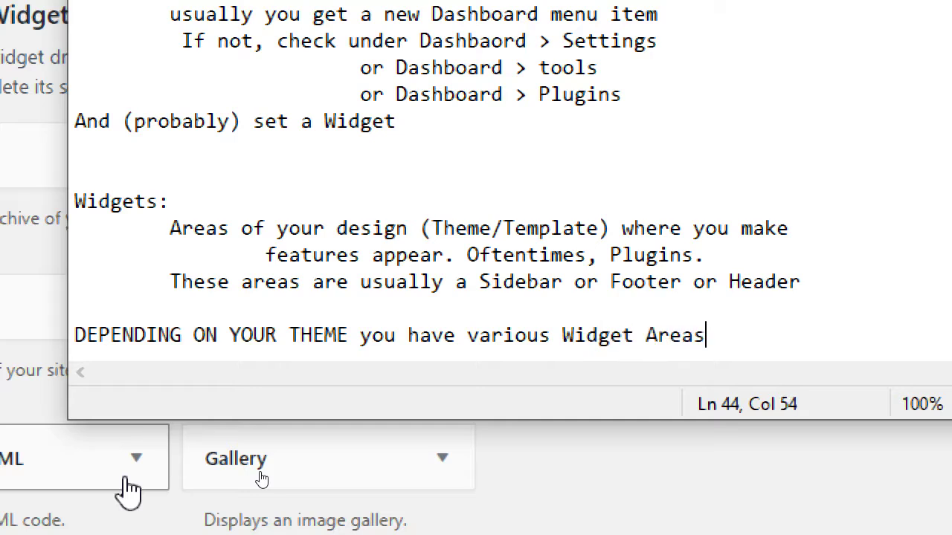
text( where you)
Finish the note on a new line reading "can apply the Widget (the Plugin feature)"
key(Return)
text(can appl)
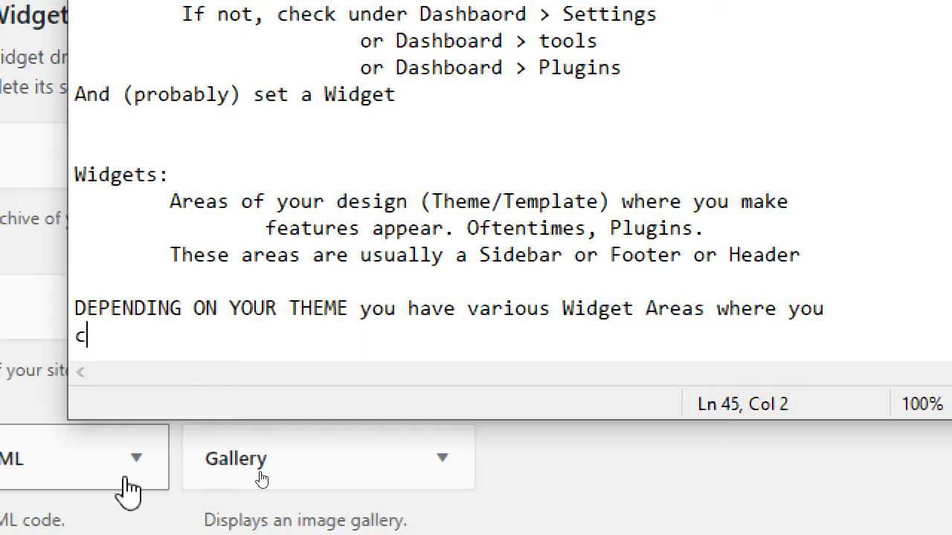
text(y the)
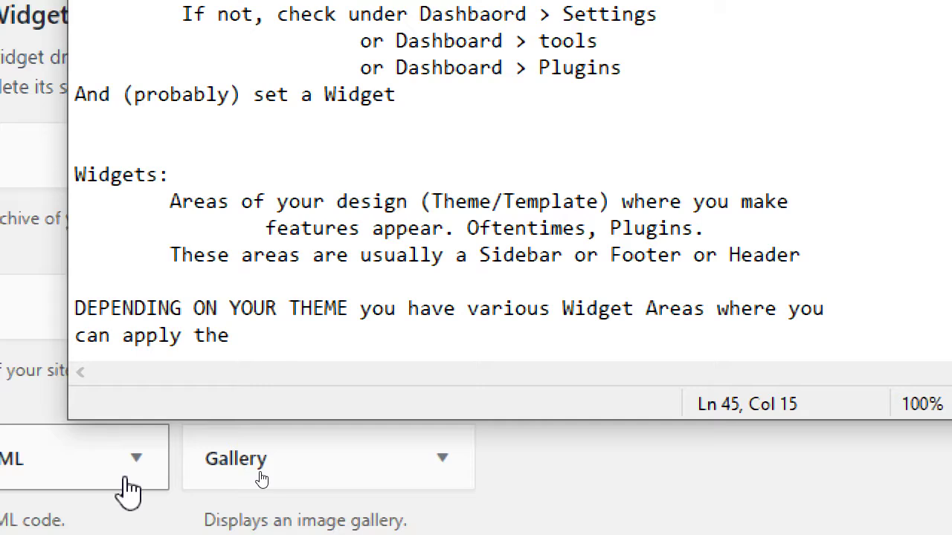
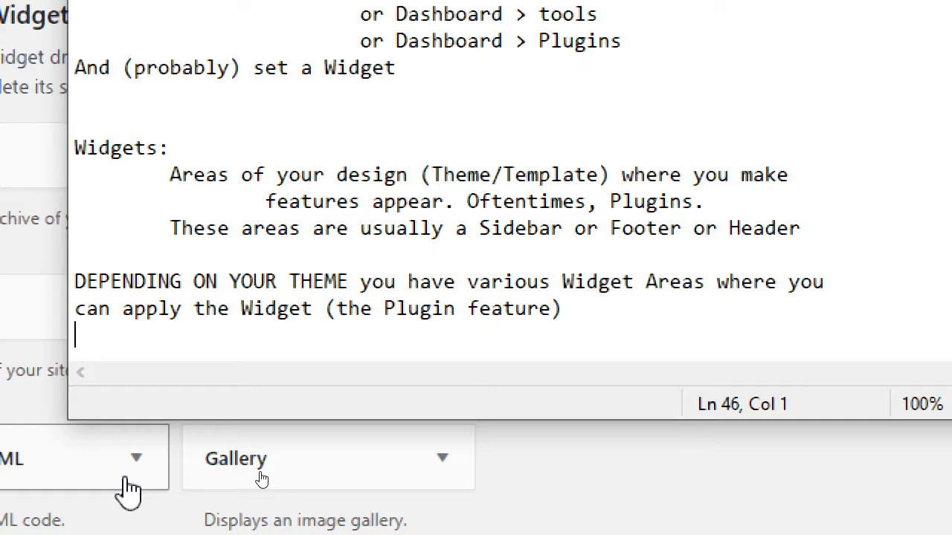
Return to the browser at normal magnification, open the Theme Editor in a new tab, and accept its direct-editing warning
key(super+minus)
click(128, 214)
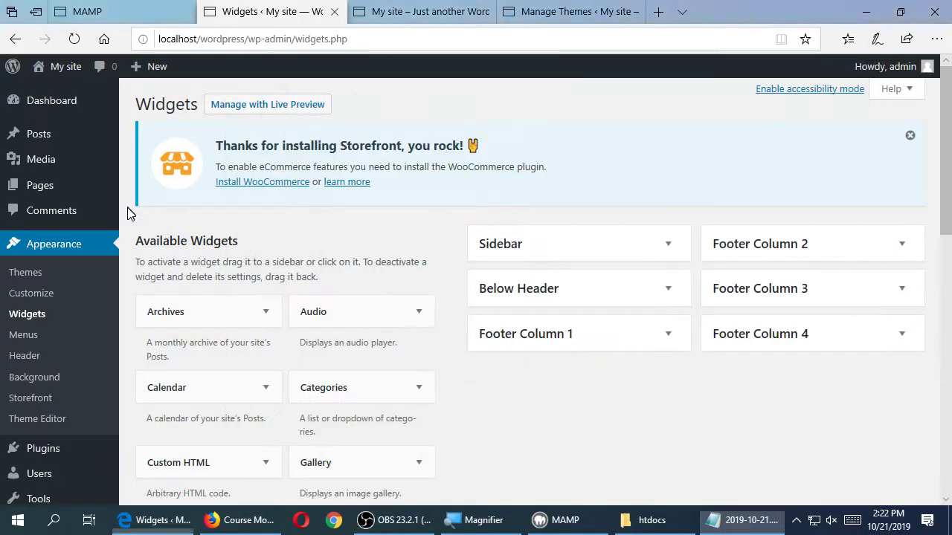
scroll(128, 213, down, 1)
ctrl+click(44, 355)
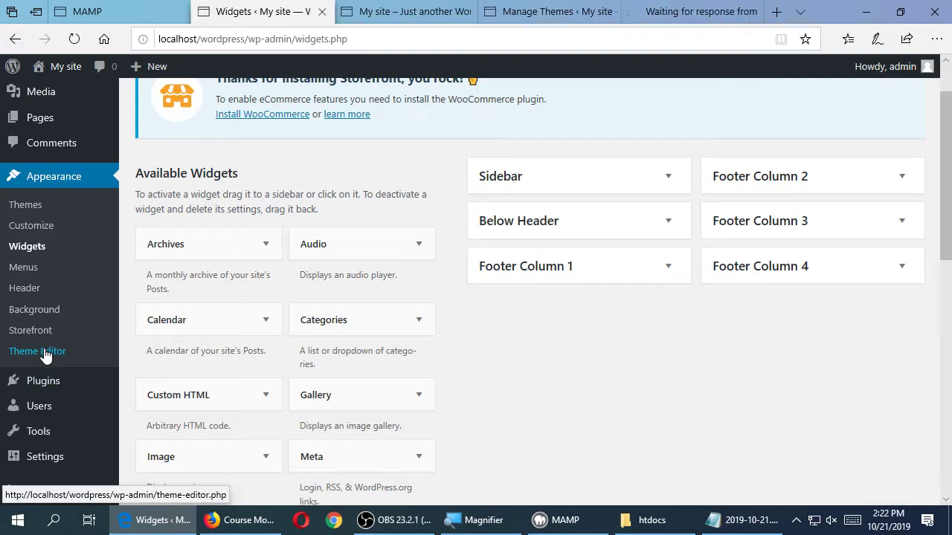
click(691, 11)
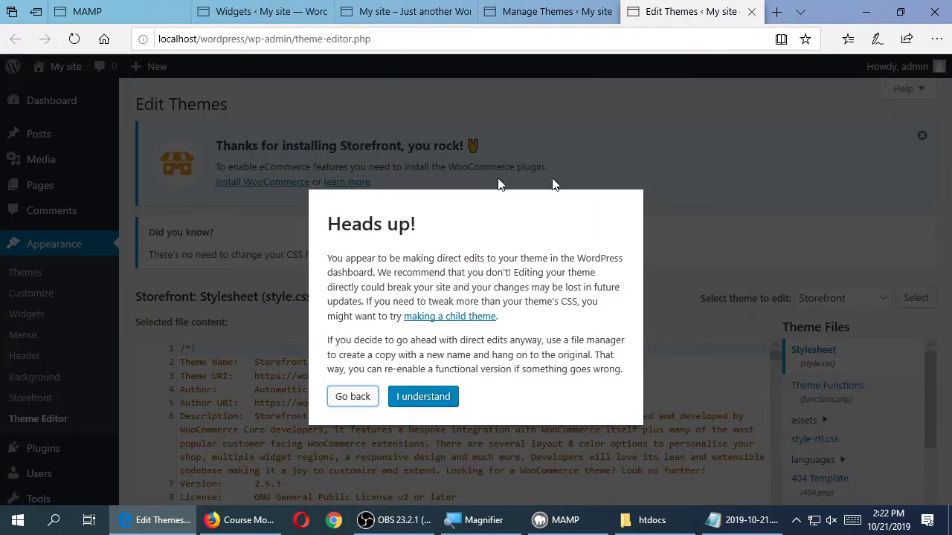
click(414, 397)
Look through the Storefront theme's style.css code in the Theme Editor without editing it
scroll(793, 419, down, 3)
scroll(731, 357, down, 3)
scroll(950, 248, down, 2)
scroll(788, 338, down, 2)
scroll(435, 340, down, 10)
scroll(437, 338, down, 8)
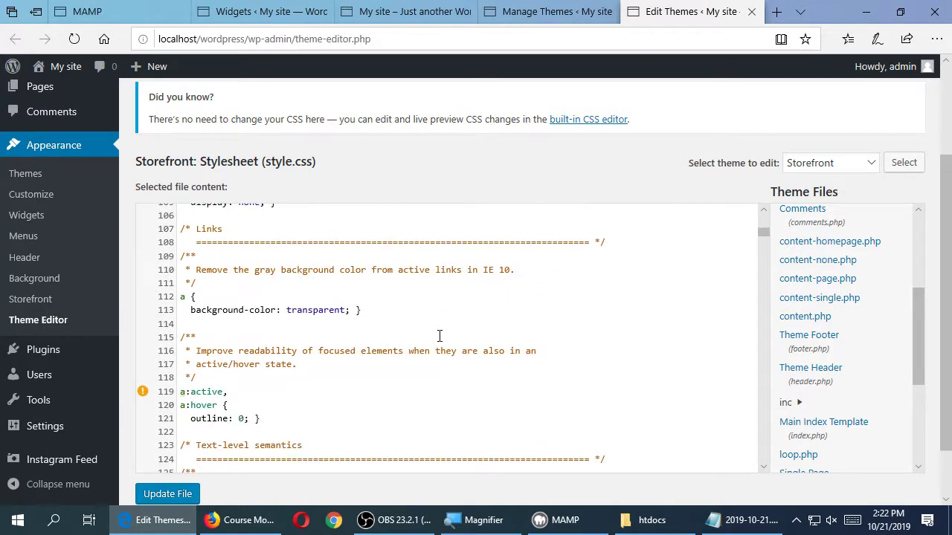
scroll(440, 336, down, 1)
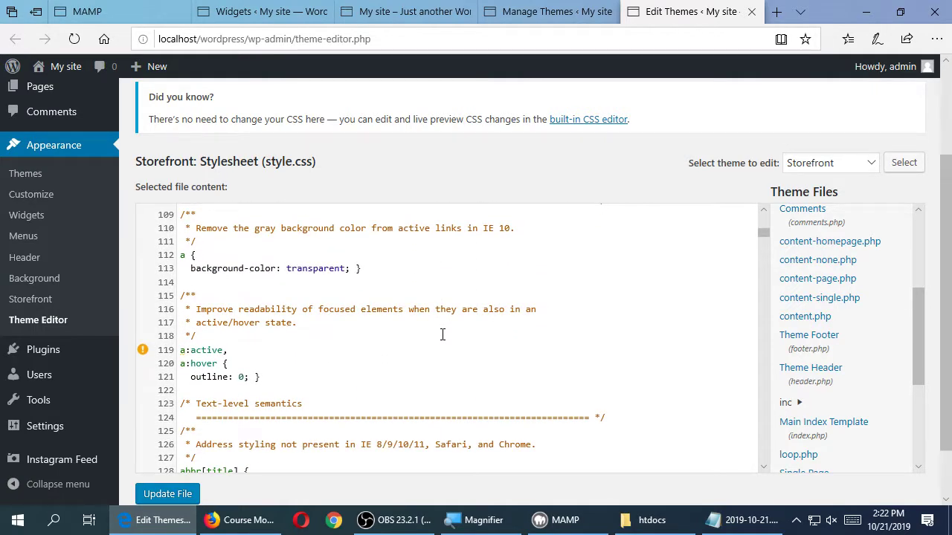
click(379, 339)
scroll(483, 340, down, 2)
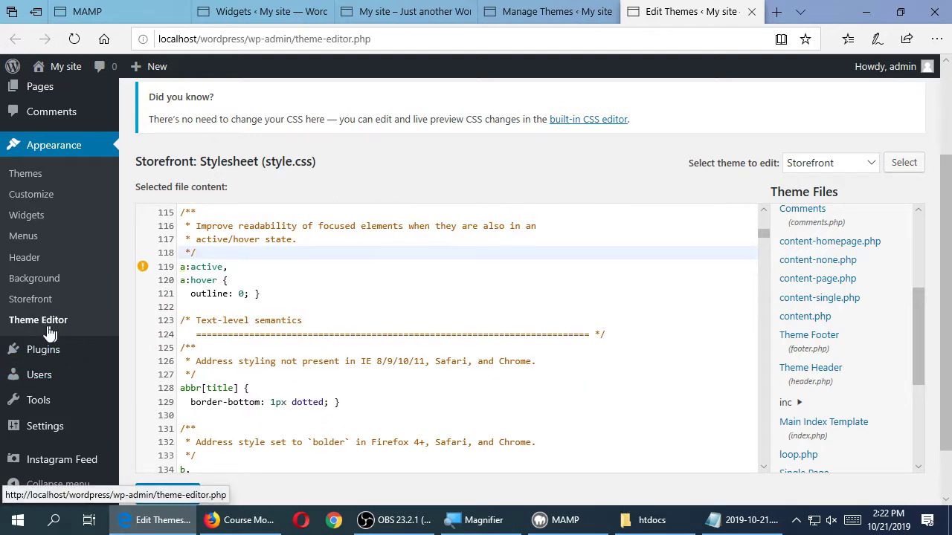
scroll(279, 326, down, 2)
scroll(279, 326, down, 18)
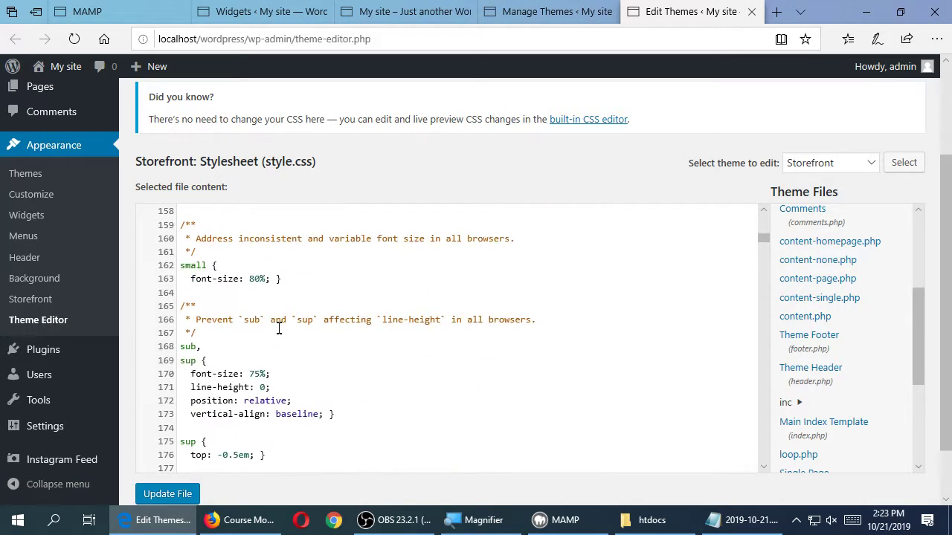
scroll(279, 333, down, 7)
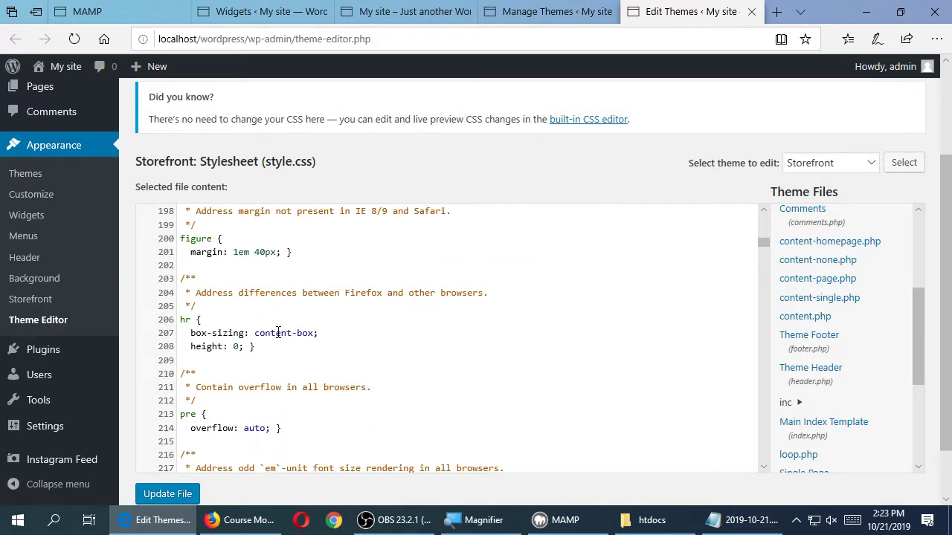
click(233, 346)
Close the Theme Editor tab, revisit the live site and the Widgets page, and return to the Themes page
middle_click(670, 9)
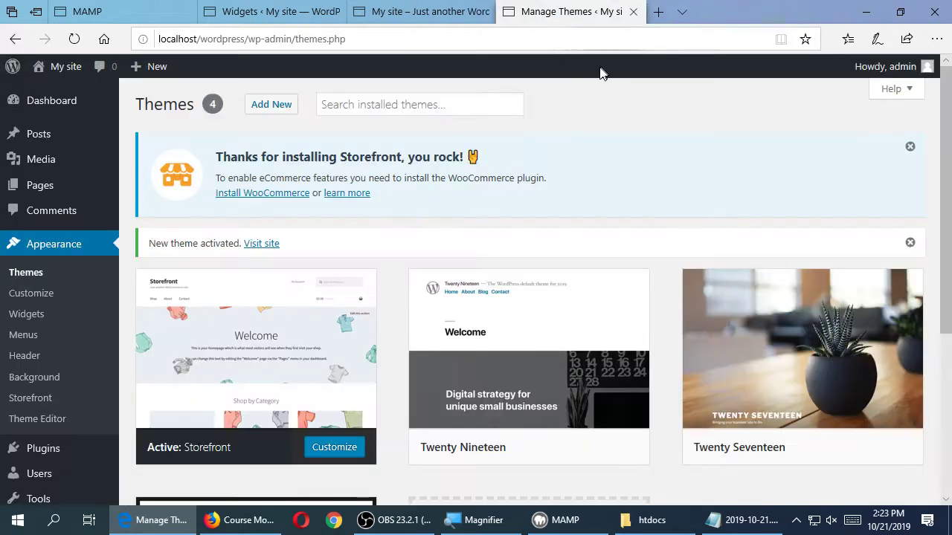
click(441, 9)
click(319, 9)
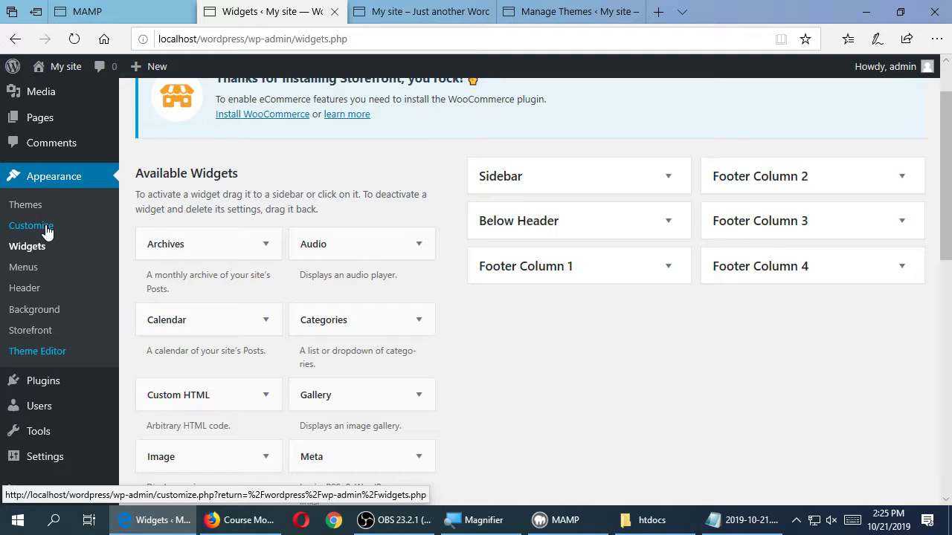
click(565, 11)
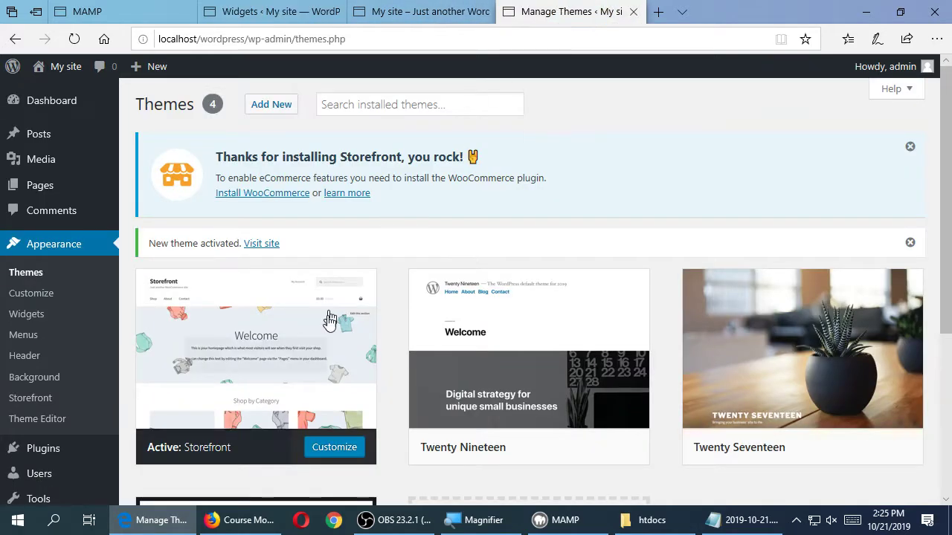
Return from the Themes page to the Widgets page and expand the Footer Column 4 widget area
scroll(319, 353, down, 1)
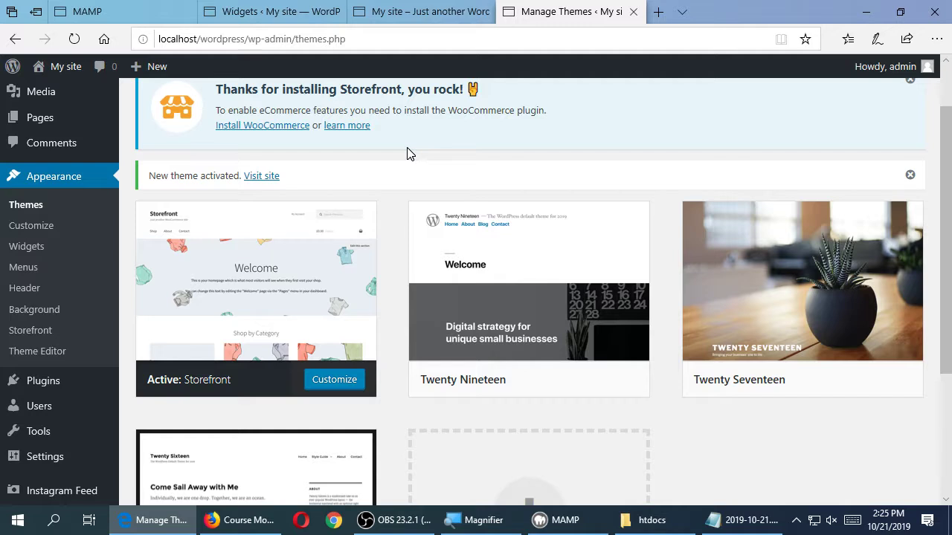
click(308, 10)
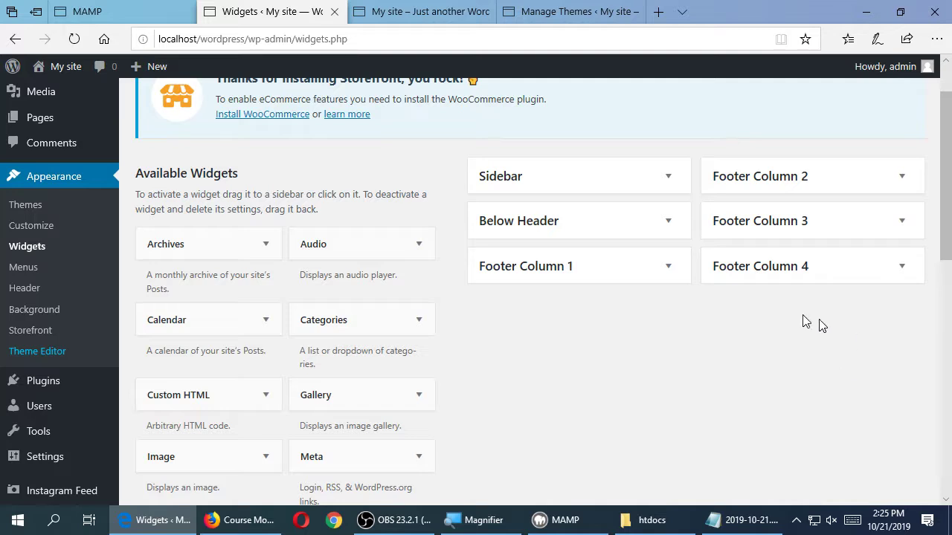
click(903, 270)
click(904, 272)
click(903, 273)
click(903, 273)
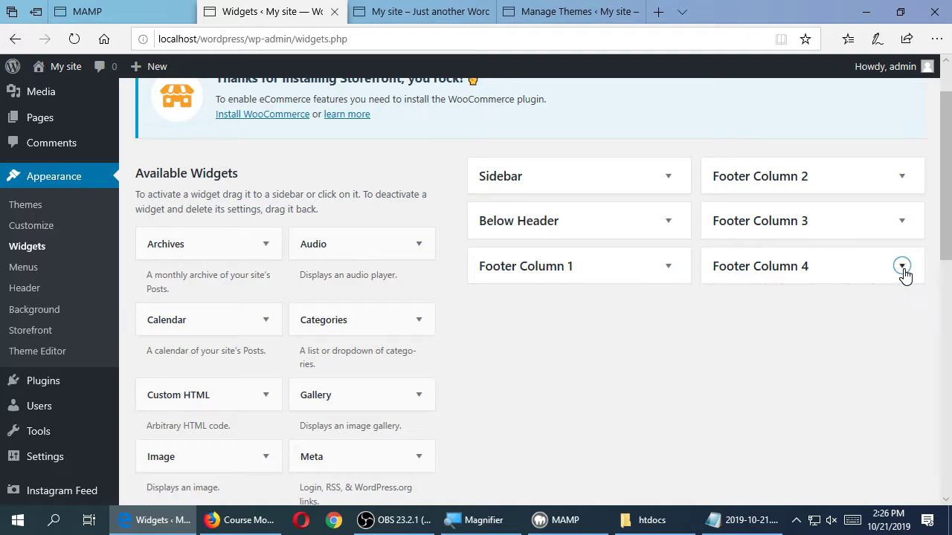
click(903, 273)
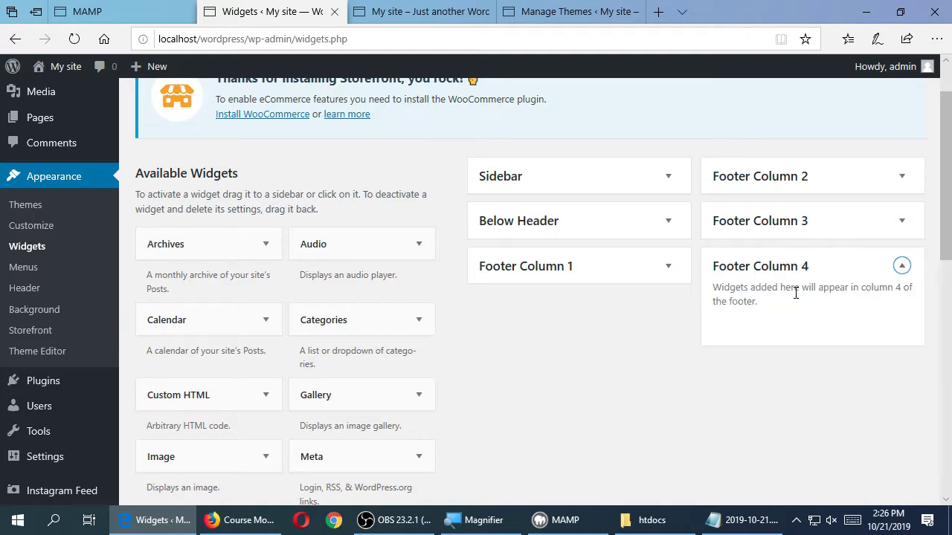
click(903, 271)
click(905, 273)
Look through the whole list of available widgets on the Widgets page
scroll(366, 259, down, 1)
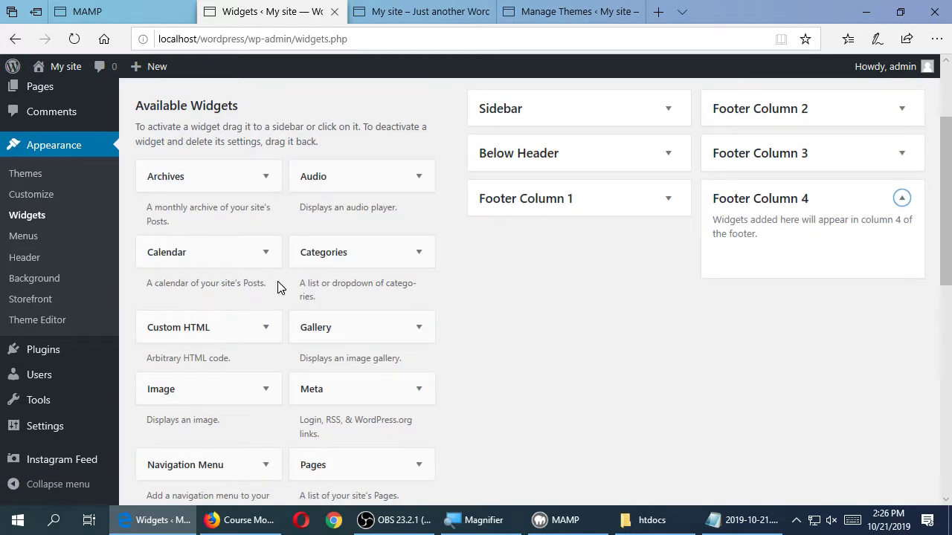
scroll(293, 287, down, 3)
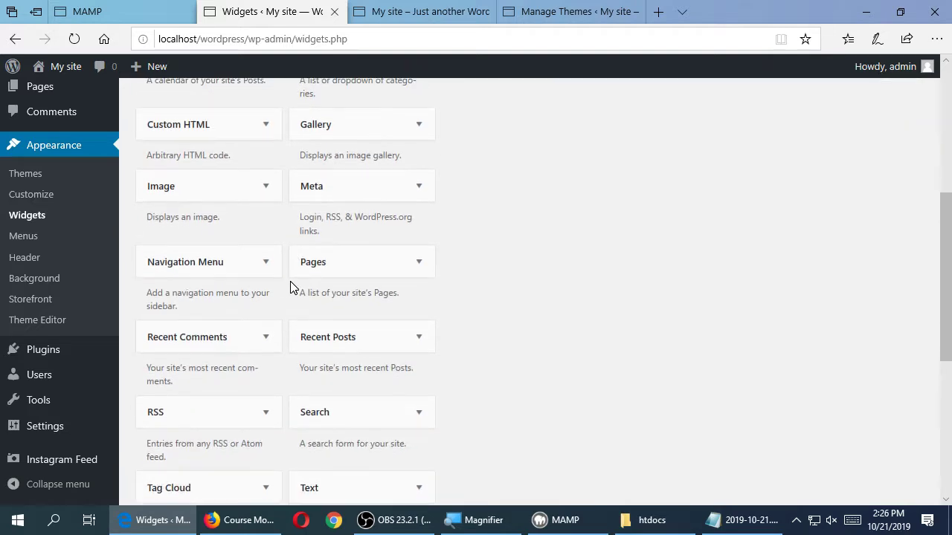
scroll(232, 316, down, 2)
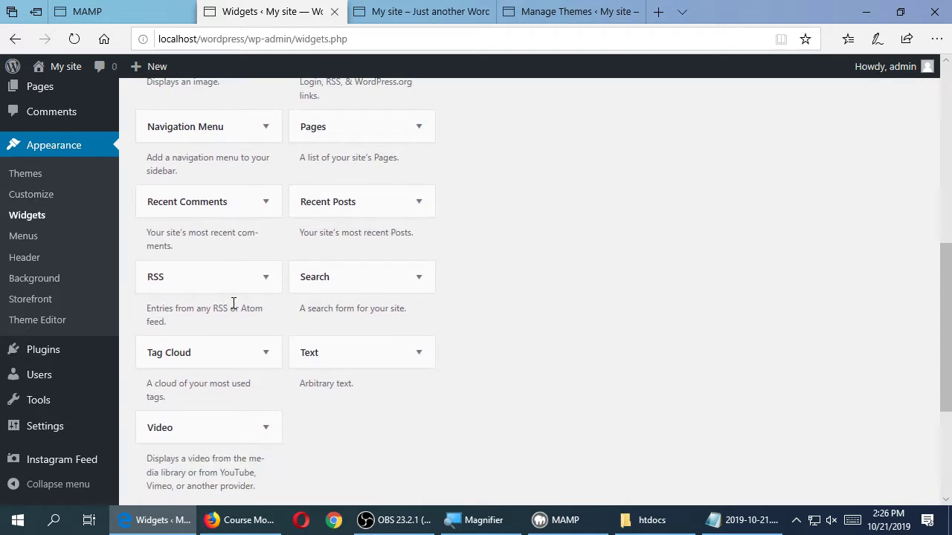
scroll(334, 291, down, 2)
scroll(271, 366, up, 1)
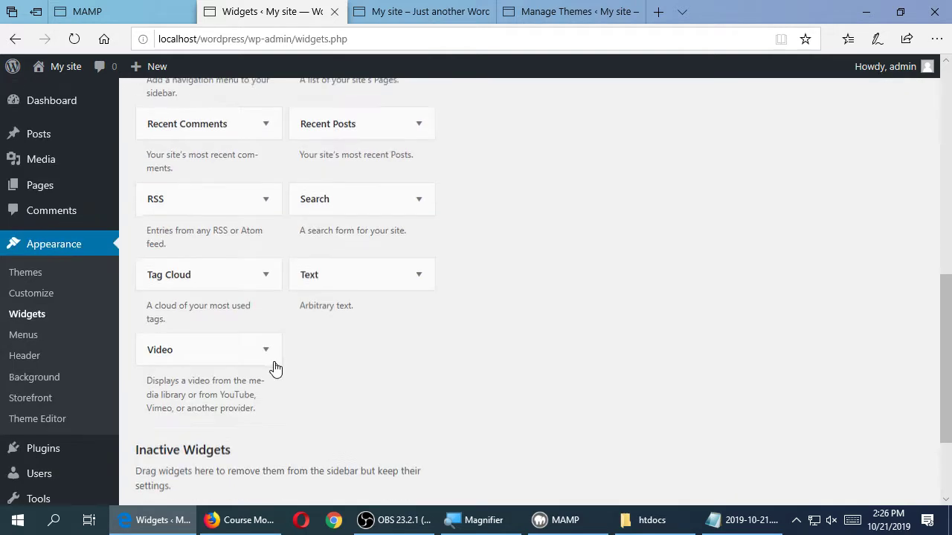
scroll(273, 367, up, 3)
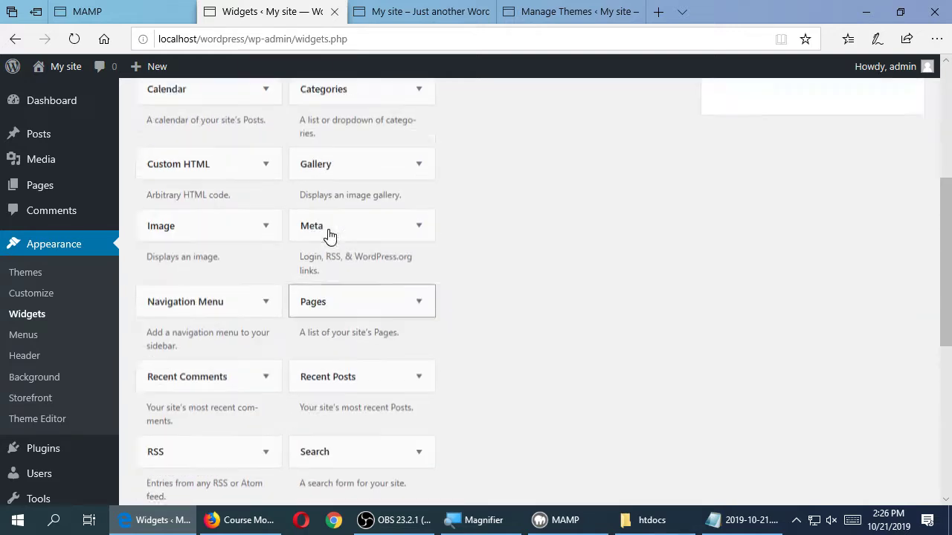
scroll(330, 235, up, 3)
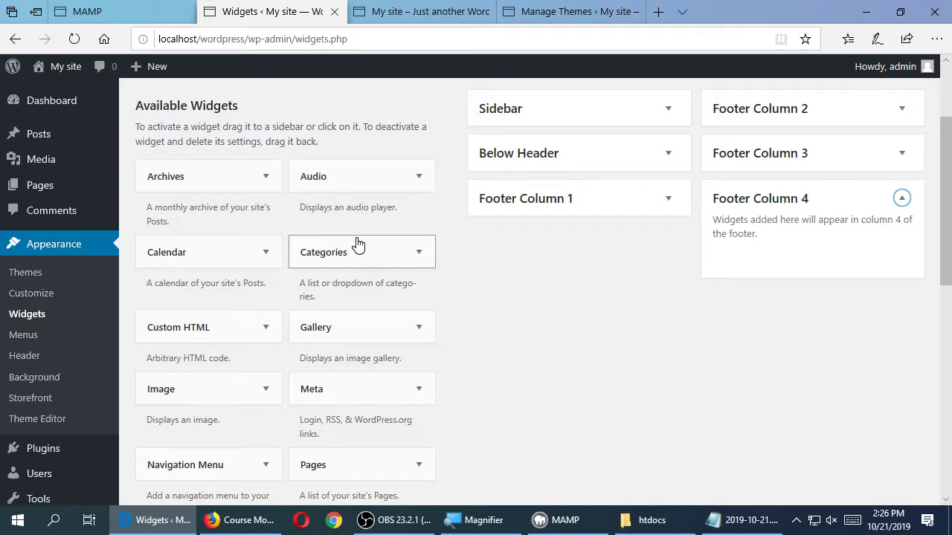
scroll(260, 309, down, 1)
scroll(259, 313, up, 1)
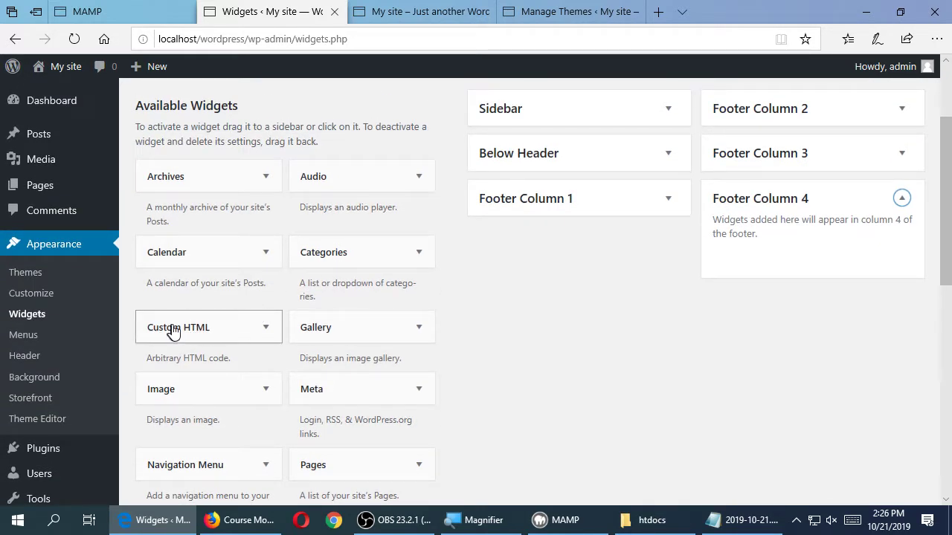
Add a Custom HTML widget to Footer Column 4 and start its content with an empty pair of square brackets
drag(176, 331, 769, 256)
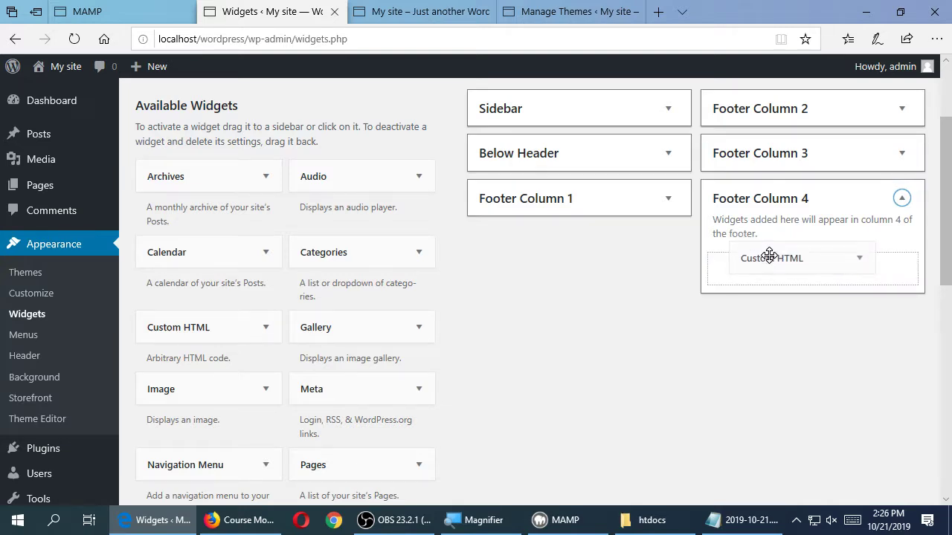
drag(769, 256, 767, 253)
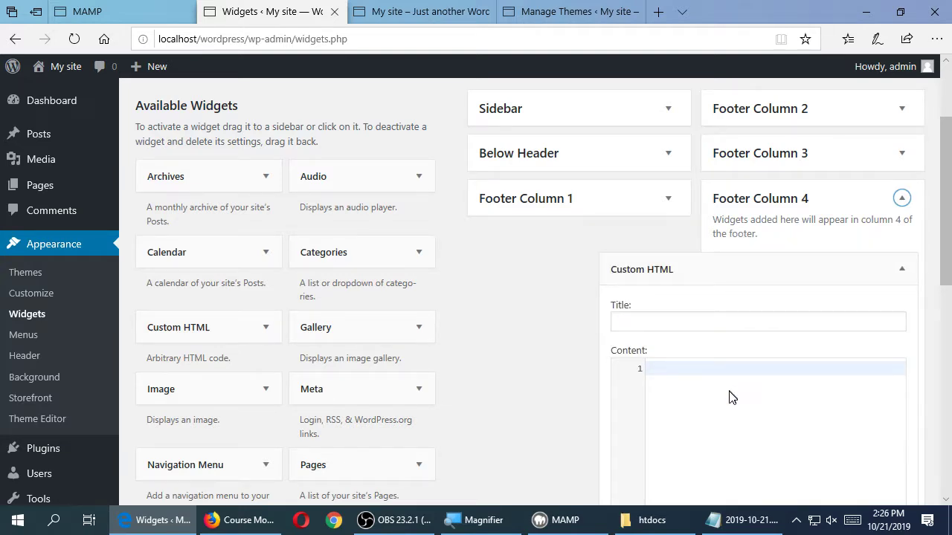
click(718, 372)
text(Extra Credit Assignment: Read (at least) one article in the latest issue of The Sun (newspaper) And write a short paragraph summary of what the article is about. Print it out, turn it in. (no deadline) 2 points (per prinout) Maximum 6 points)
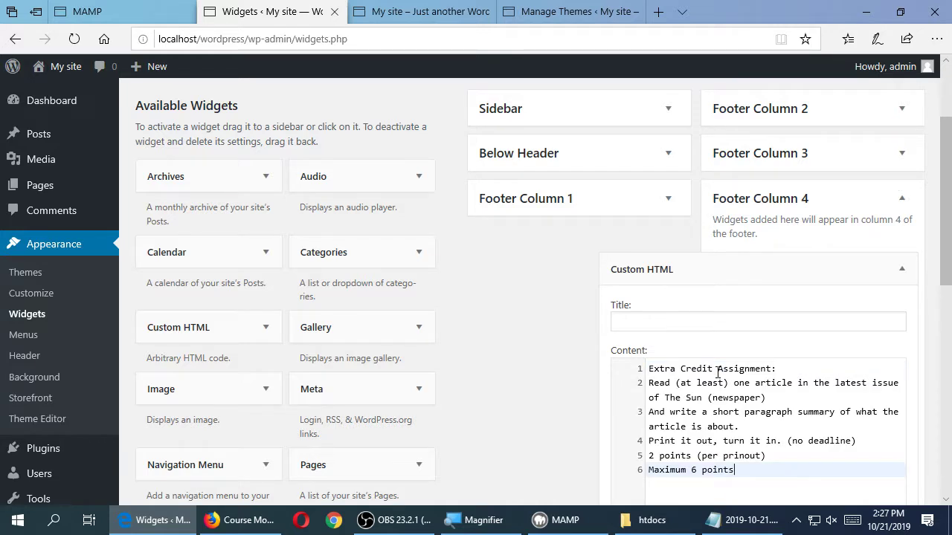
key(ctrl+z)
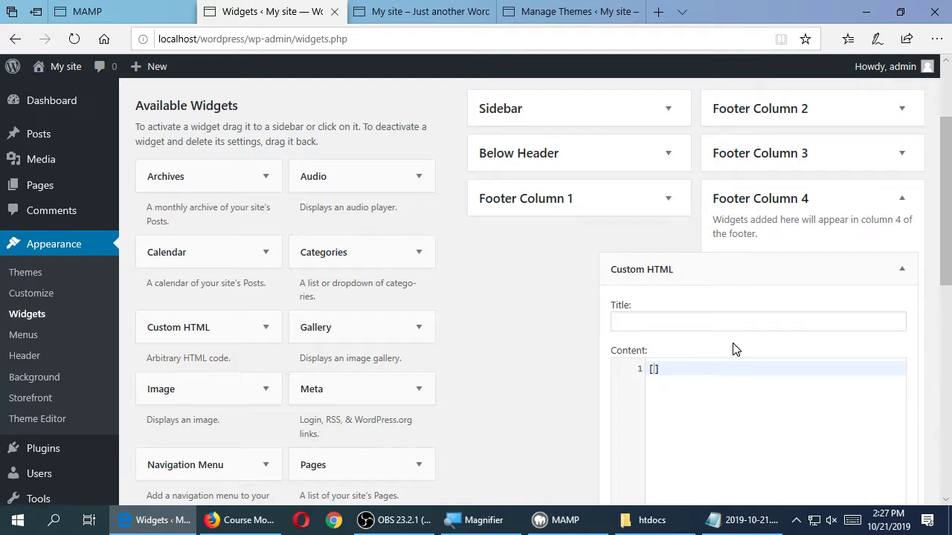
Go from the live site to the Instagram Feed plugin's Display Your Feed settings and copy the [instagram-feed] shortcode
click(390, 9)
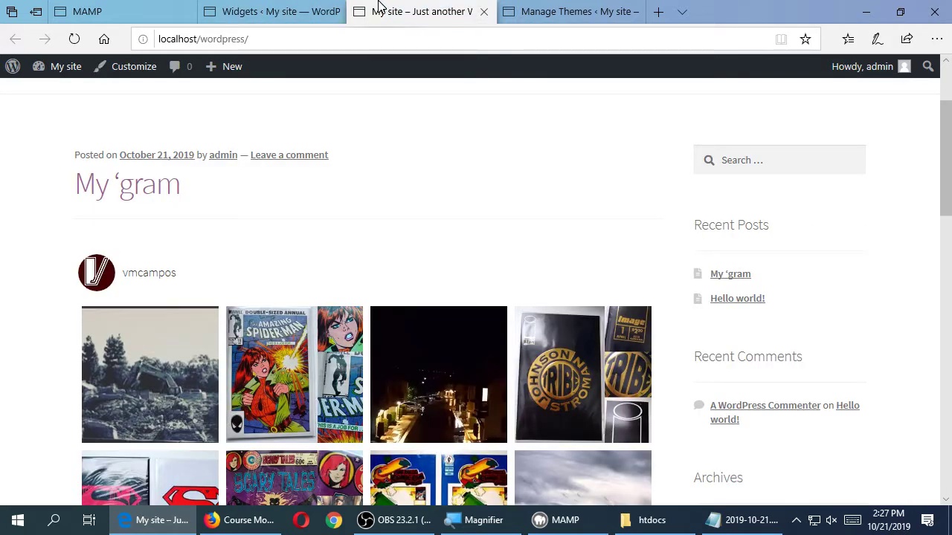
mouse_move(65, 66)
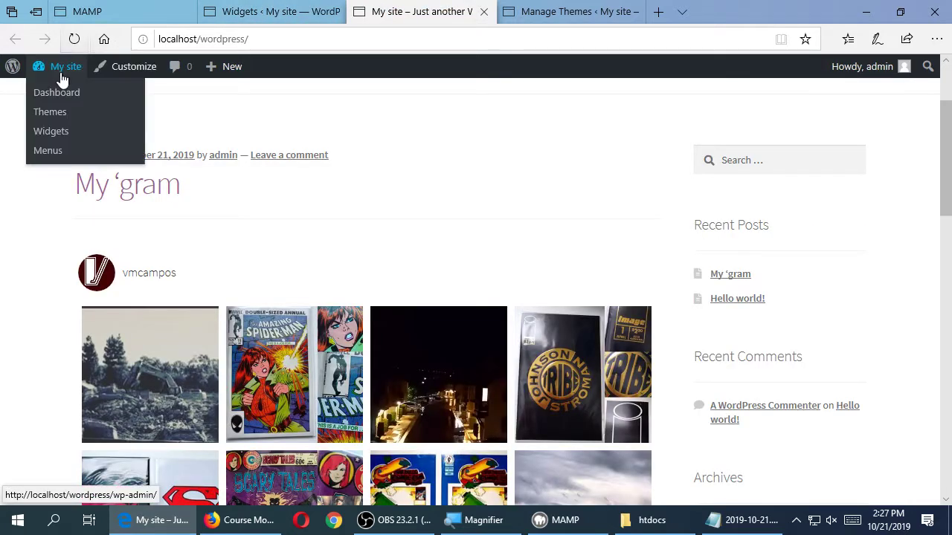
click(64, 94)
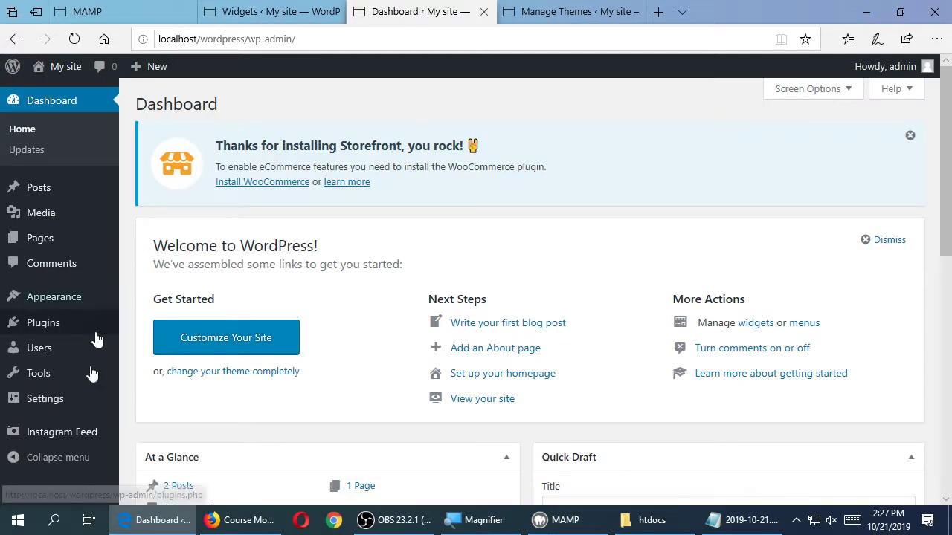
click(28, 433)
click(375, 256)
click(213, 353)
key(ctrl+c)
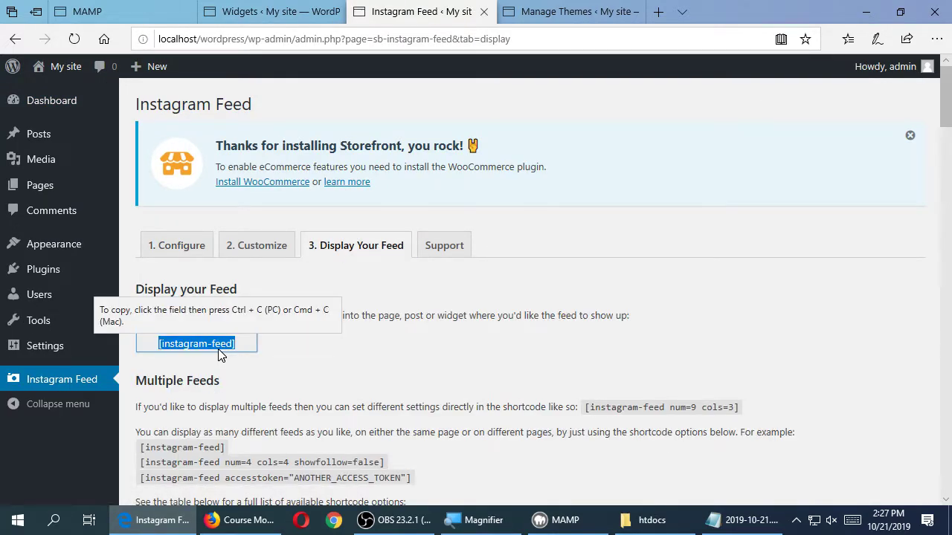
Set the content of the Custom HTML widget in Footer Column 4 to [instagram-feed] and save the widget
click(276, 11)
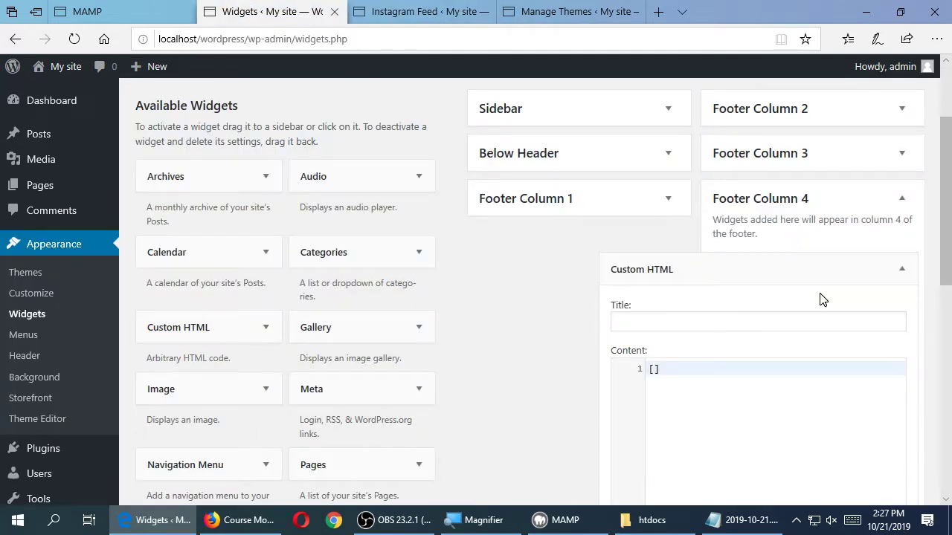
key(ctrl+v)
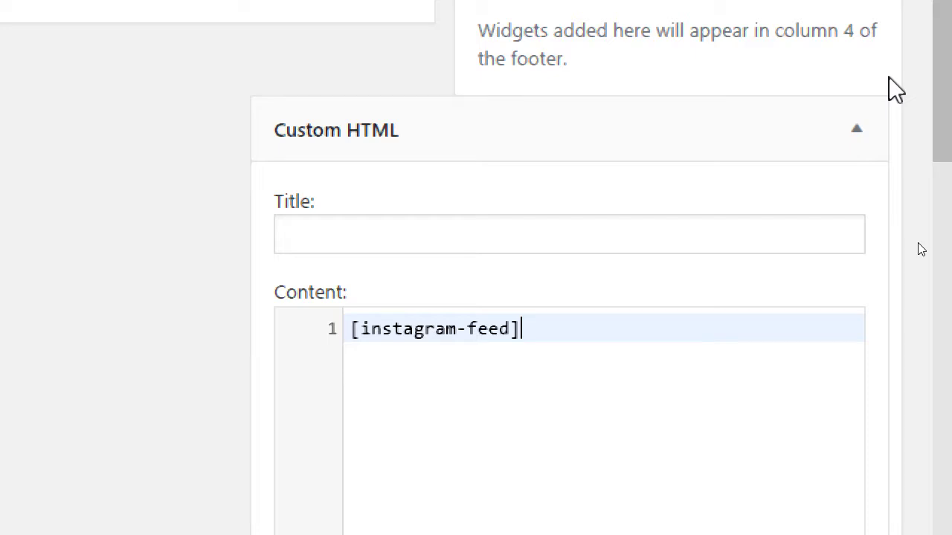
key(super+minus)
scroll(585, 381, down, 5)
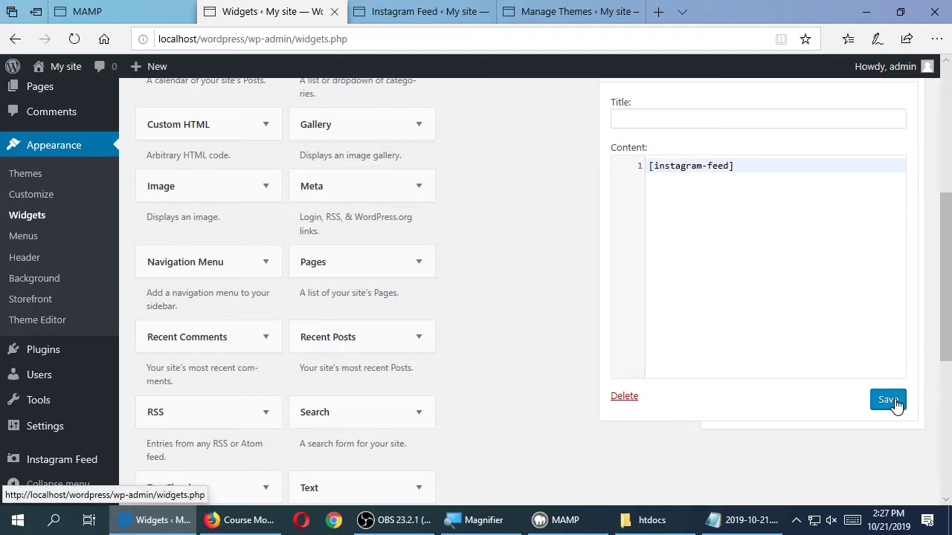
click(896, 406)
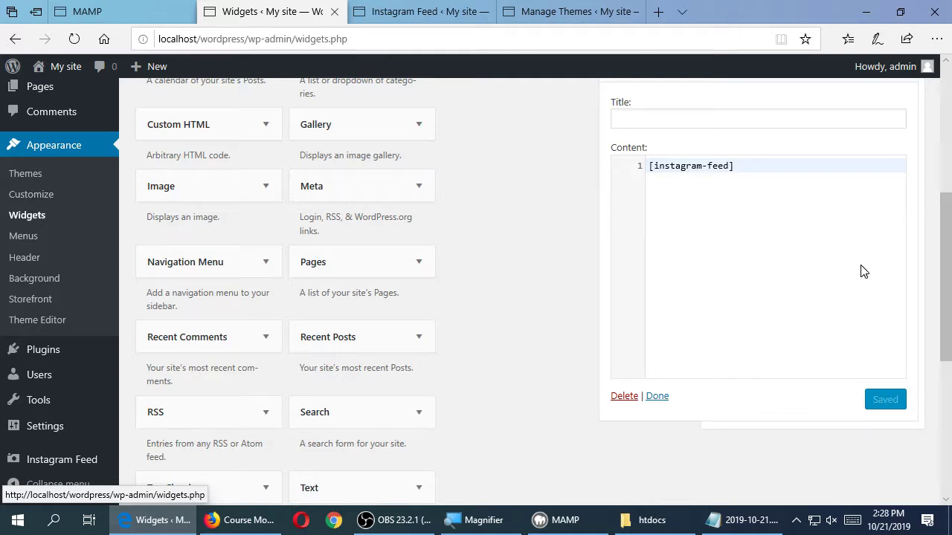
Close the Manage Themes tab, open the live site in a new tab, and view the page down to its footer
click(636, 11)
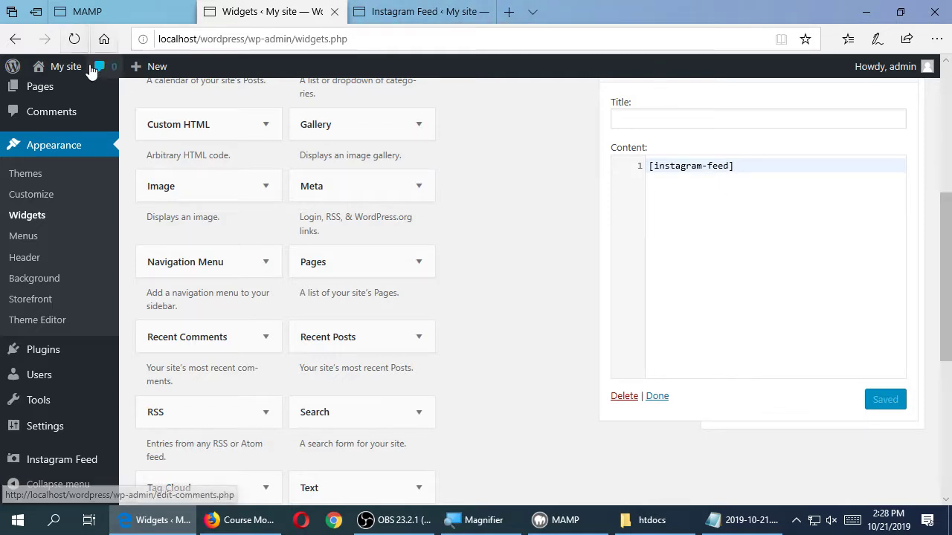
middle_click(59, 66)
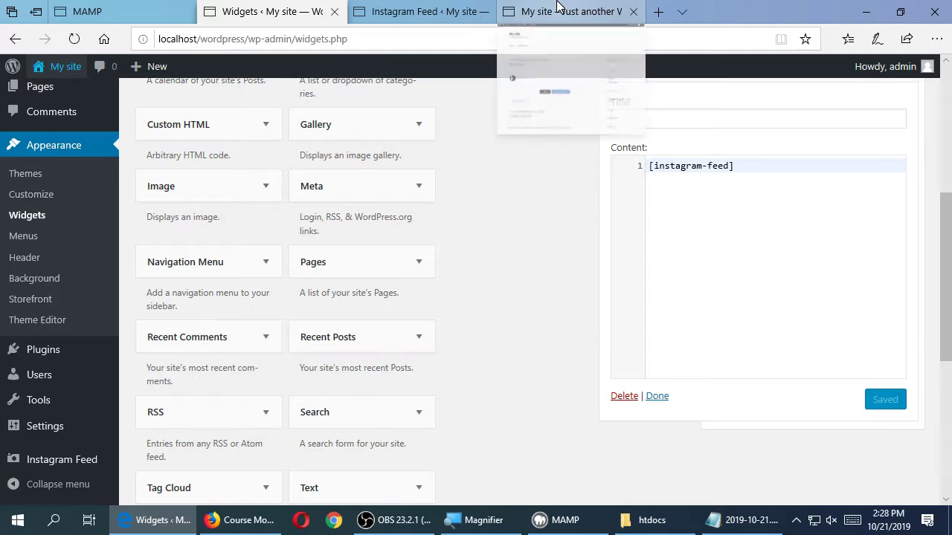
click(558, 9)
scroll(862, 210, down, 2)
scroll(866, 208, down, 15)
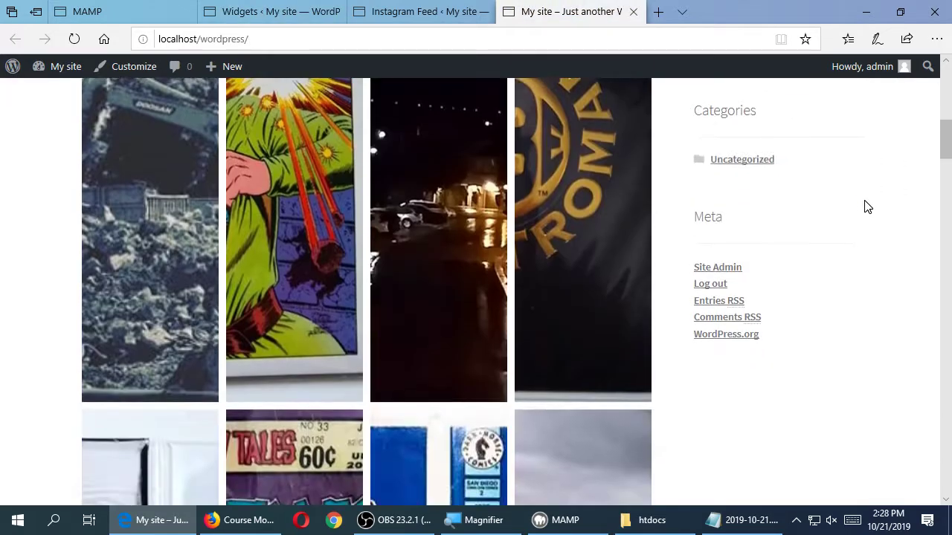
scroll(873, 213, down, 15)
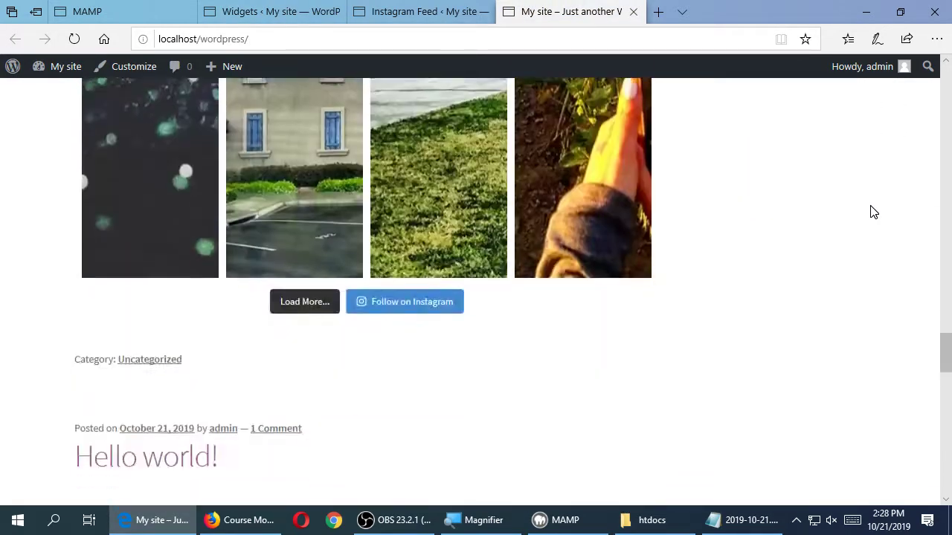
scroll(896, 225, down, 6)
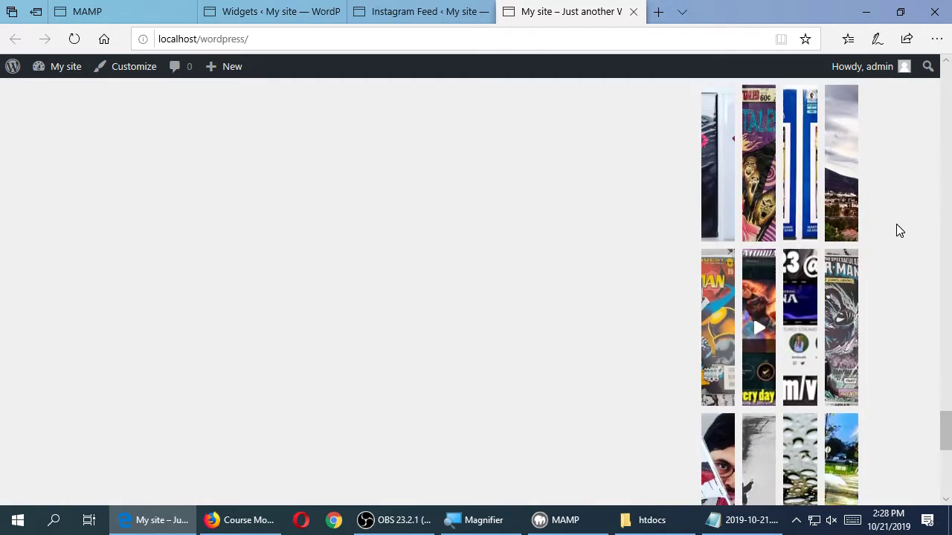
Compare the Instagram feed in the site's footer with the one in the post, and return to the Widgets page
scroll(896, 225, up, 3)
scroll(896, 231, down, 3)
scroll(896, 230, up, 8)
scroll(899, 231, up, 2)
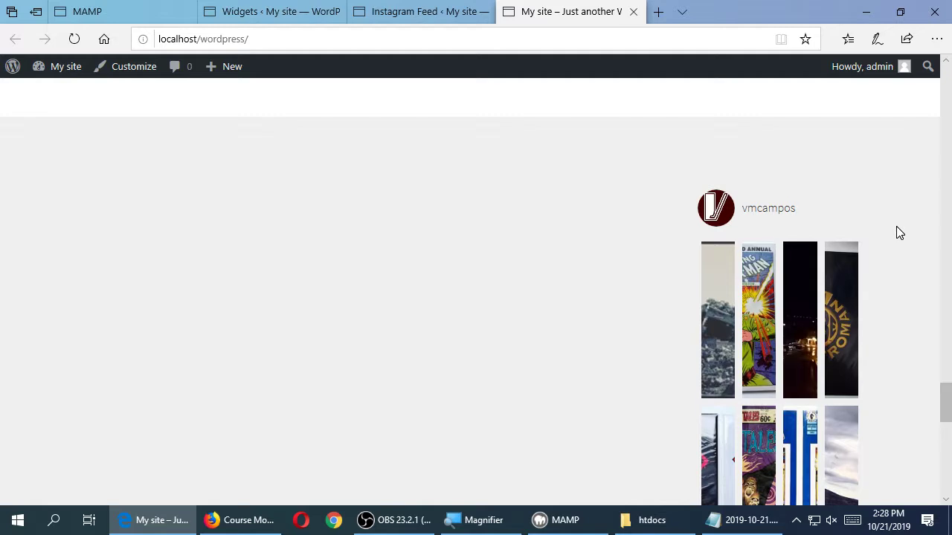
scroll(800, 187, up, 10)
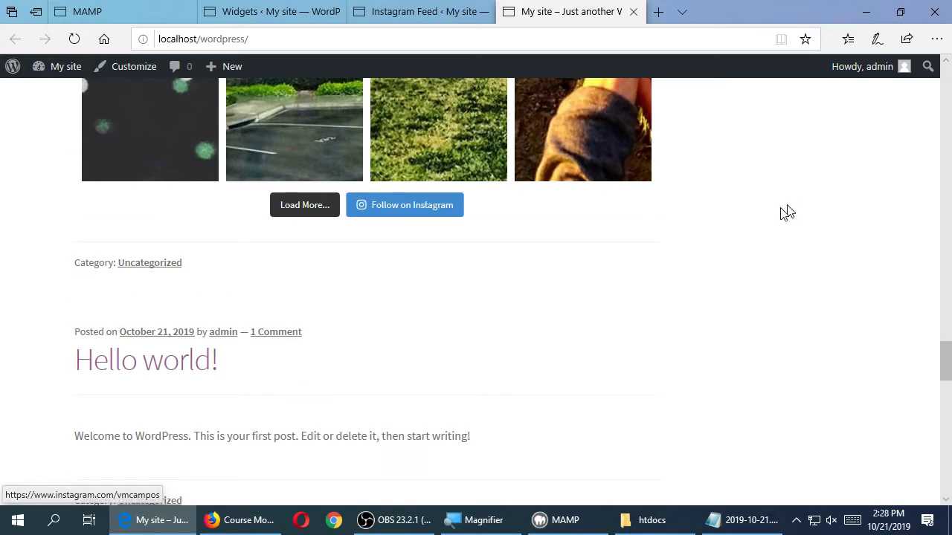
scroll(625, 262, down, 5)
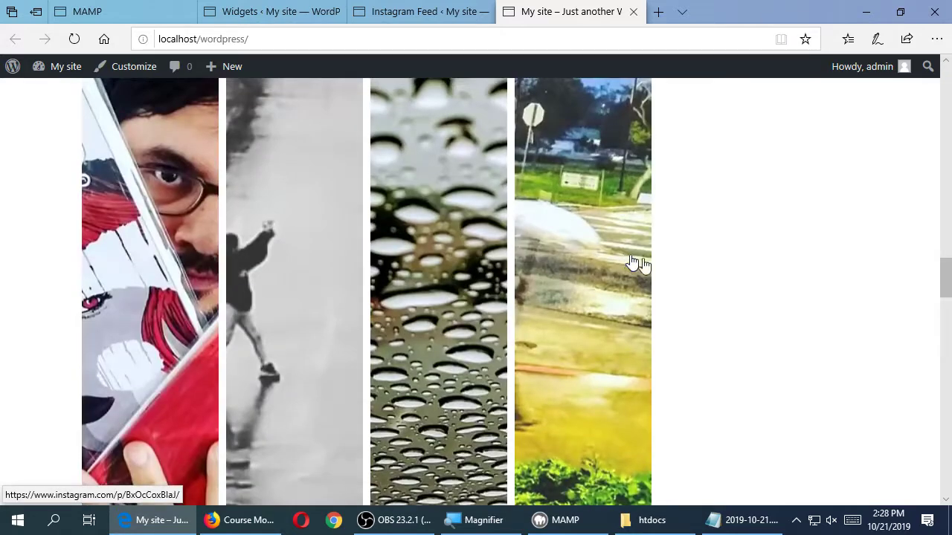
scroll(688, 283, down, 10)
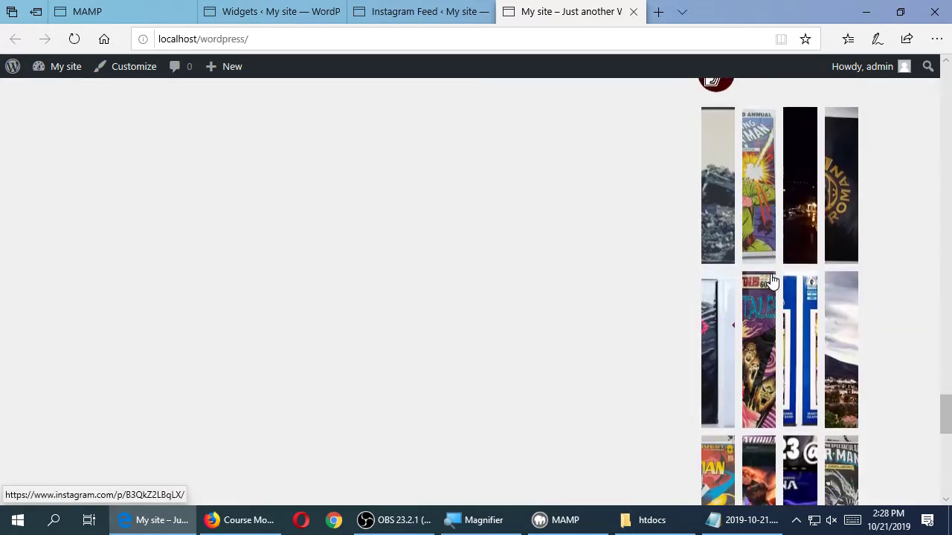
scroll(662, 278, down, 3)
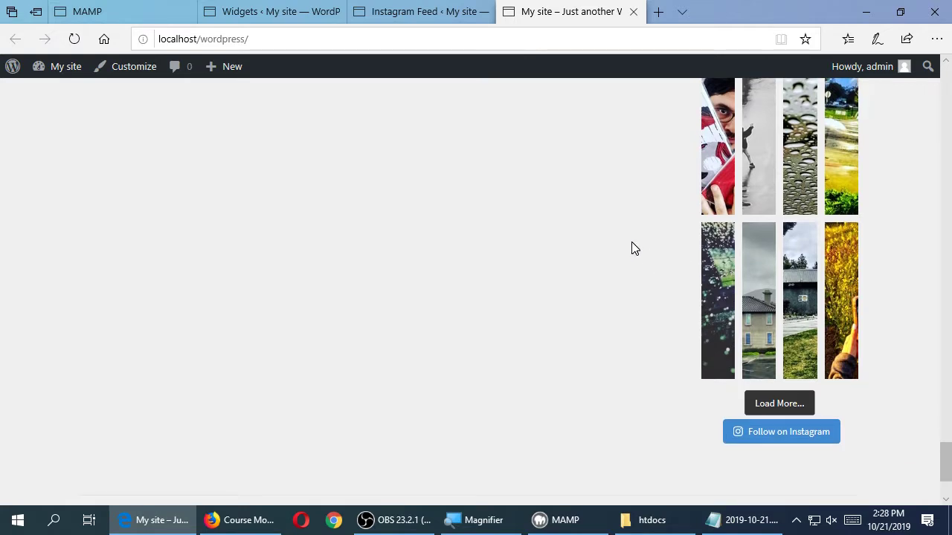
click(294, 9)
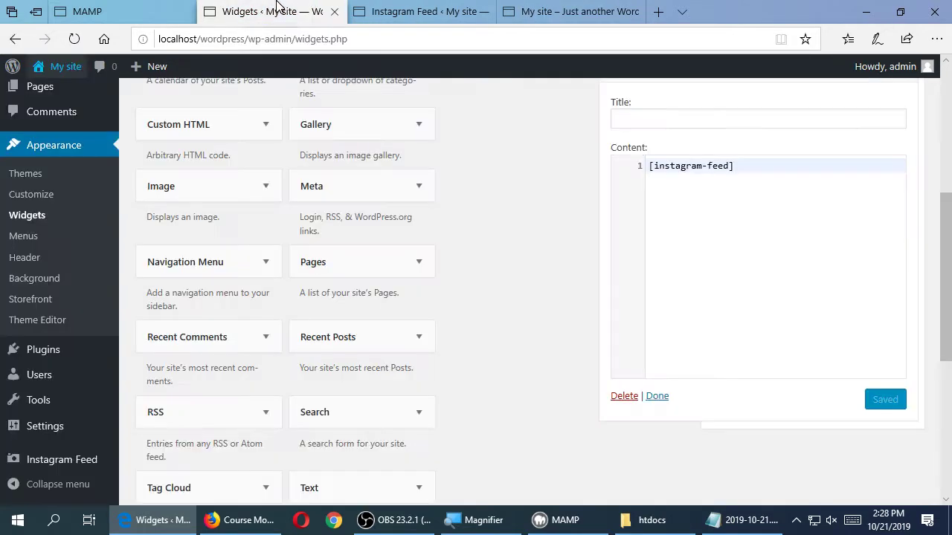
scroll(514, 294, up, 1)
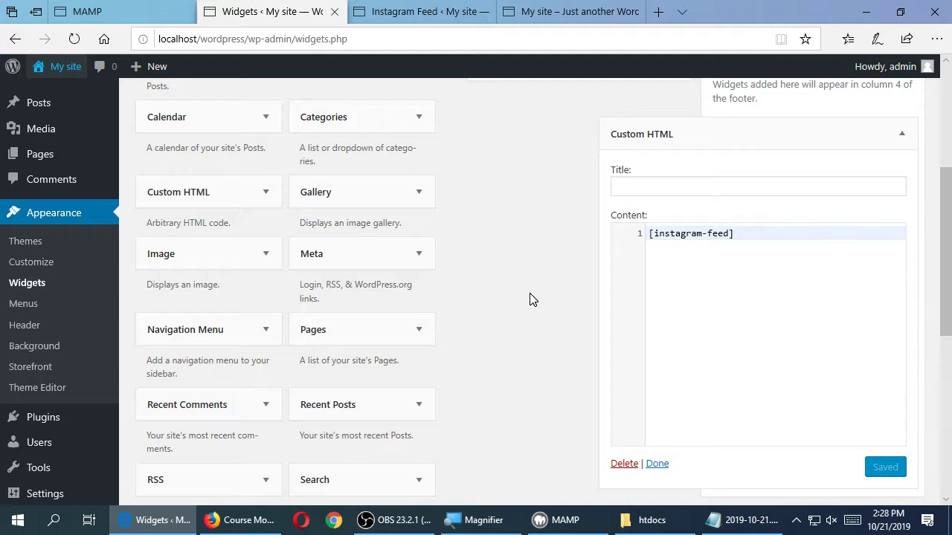
Collapse the Footer Column 4 widget and add a Custom HTML widget to the Below Header area
click(642, 127)
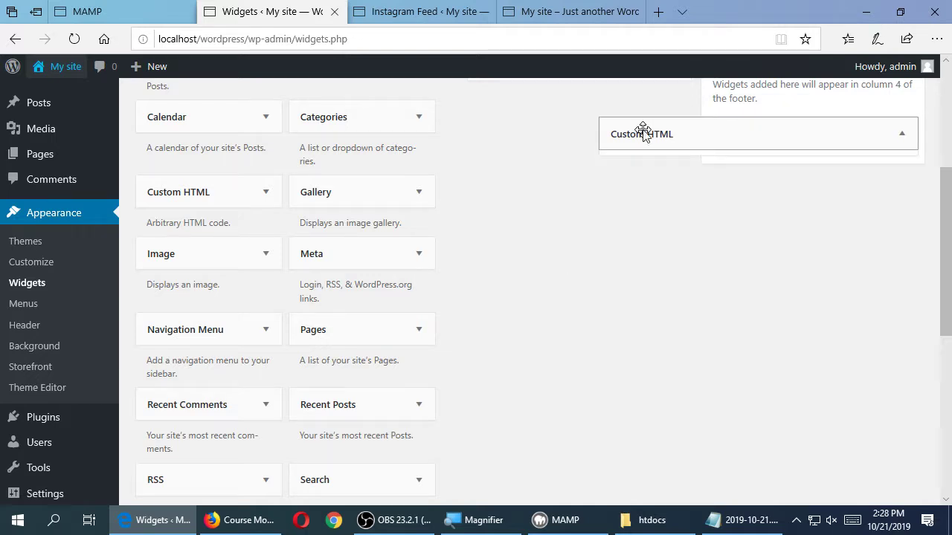
scroll(862, 151, up, 3)
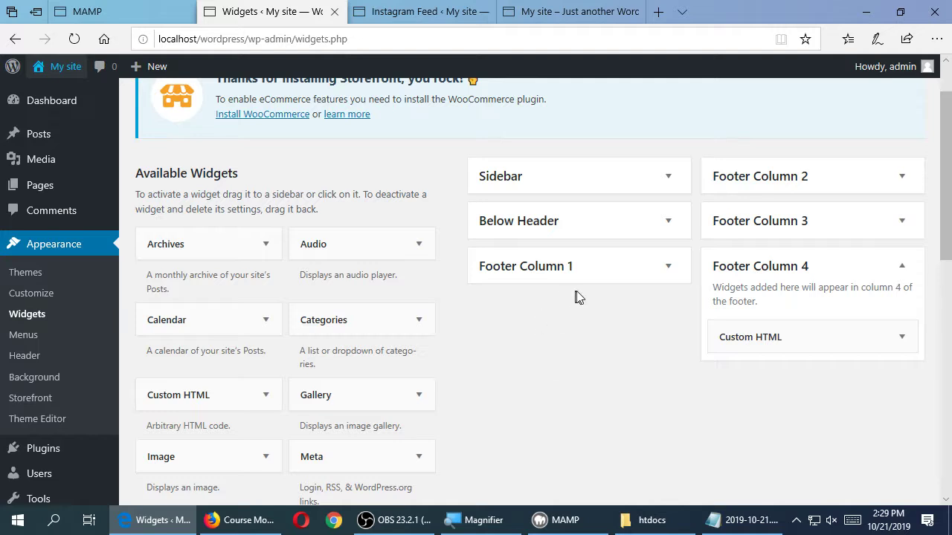
click(557, 231)
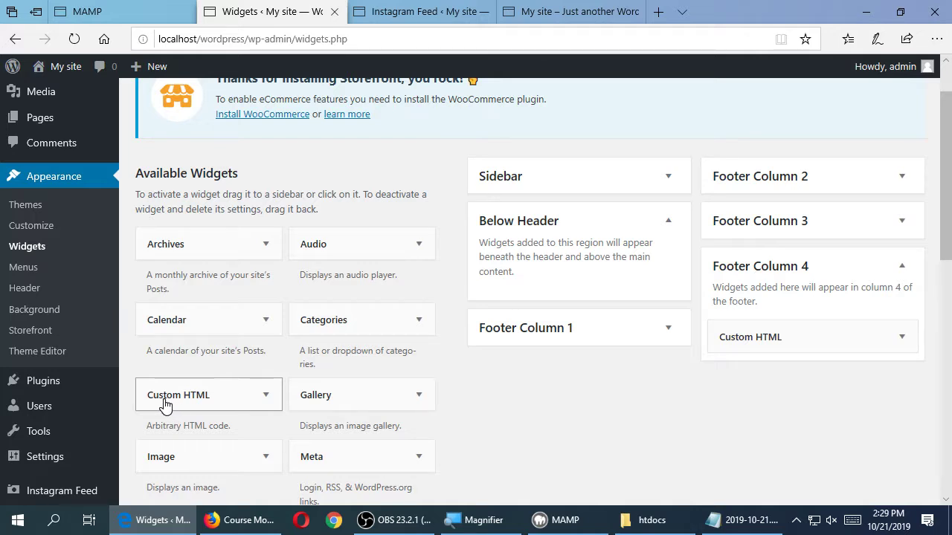
drag(165, 406, 535, 291)
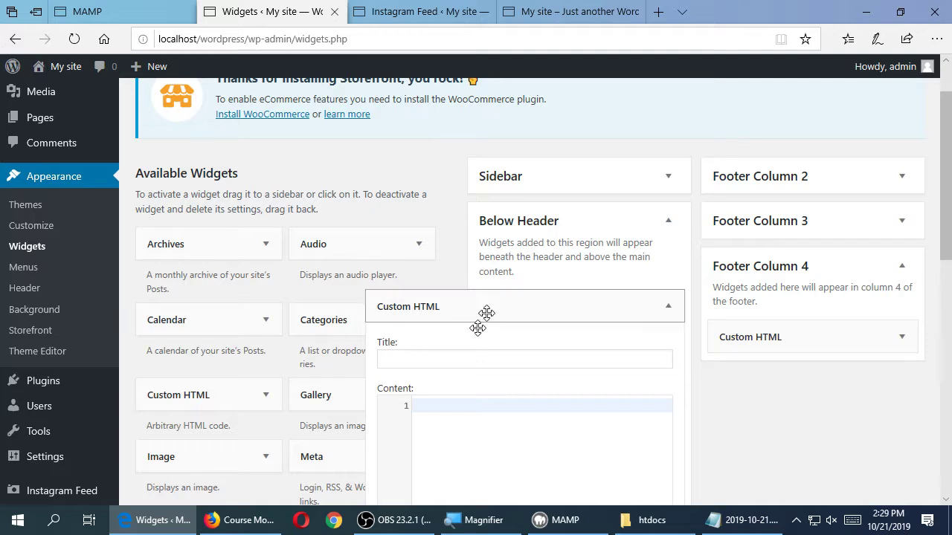
Set the content of the Below Header Custom HTML widget to [instagram-feed] and save the widget
click(459, 407)
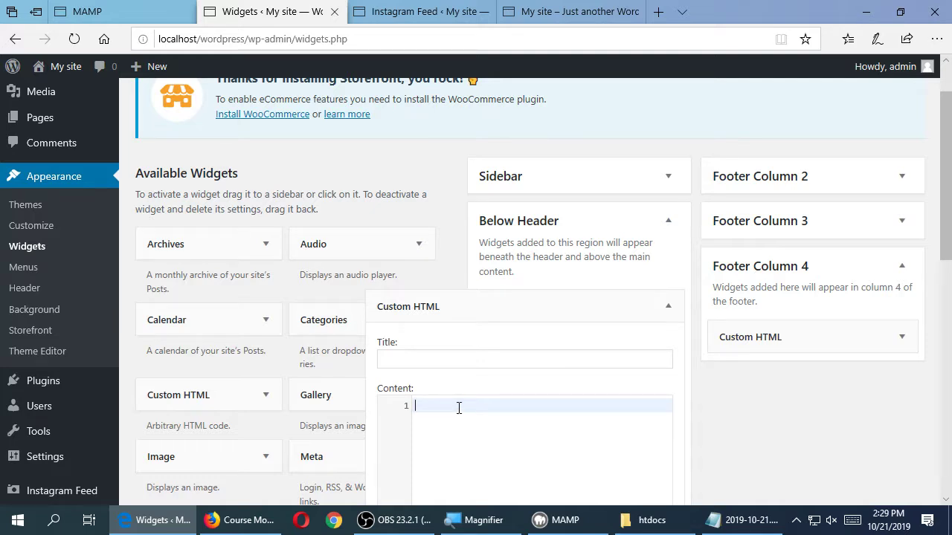
text([instagram-feed])
scroll(725, 411, down, 3)
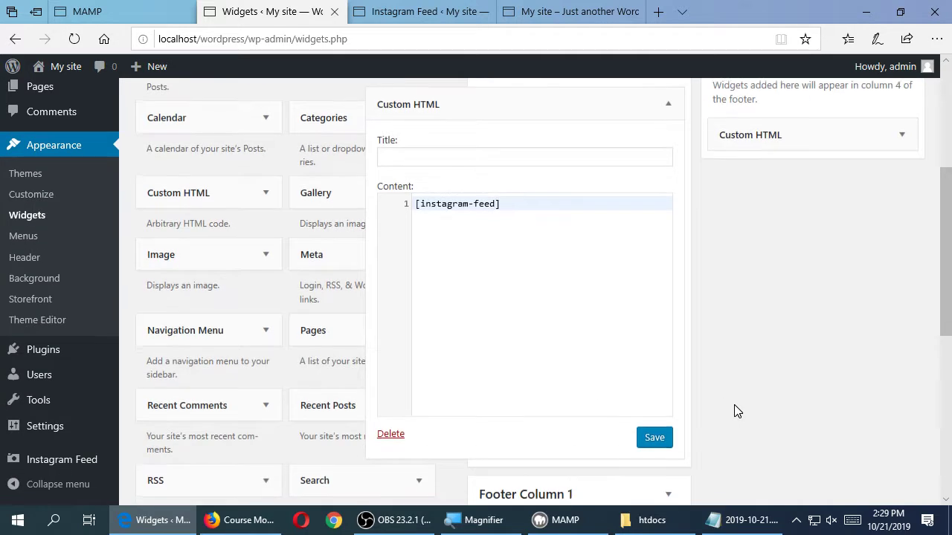
click(653, 446)
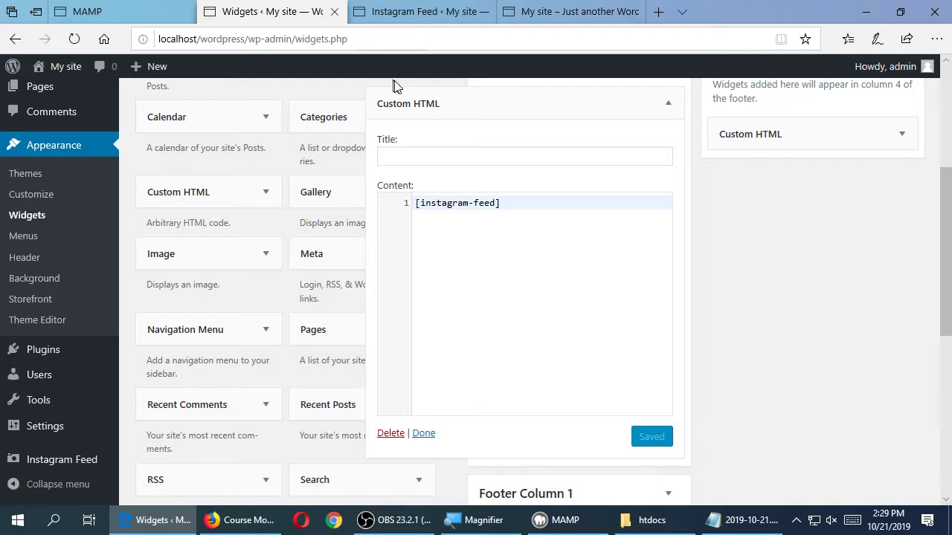
Reload the live site and examine the Instagram feed between the header and the My 'gram post
click(548, 10)
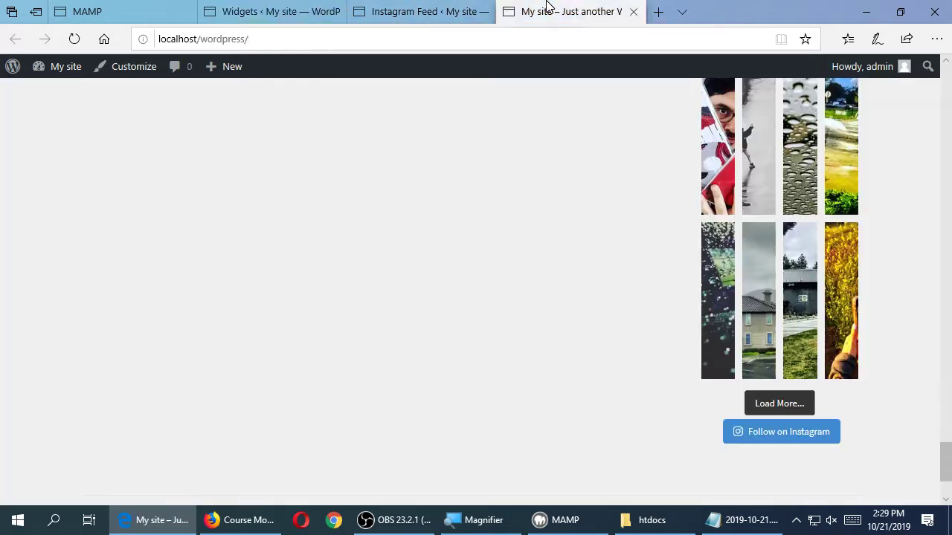
scroll(539, 178, up, 15)
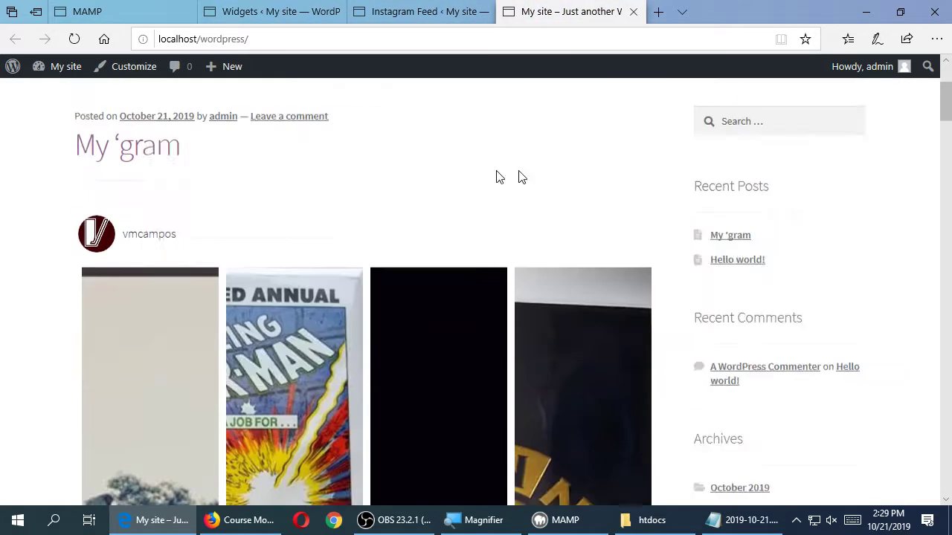
click(74, 39)
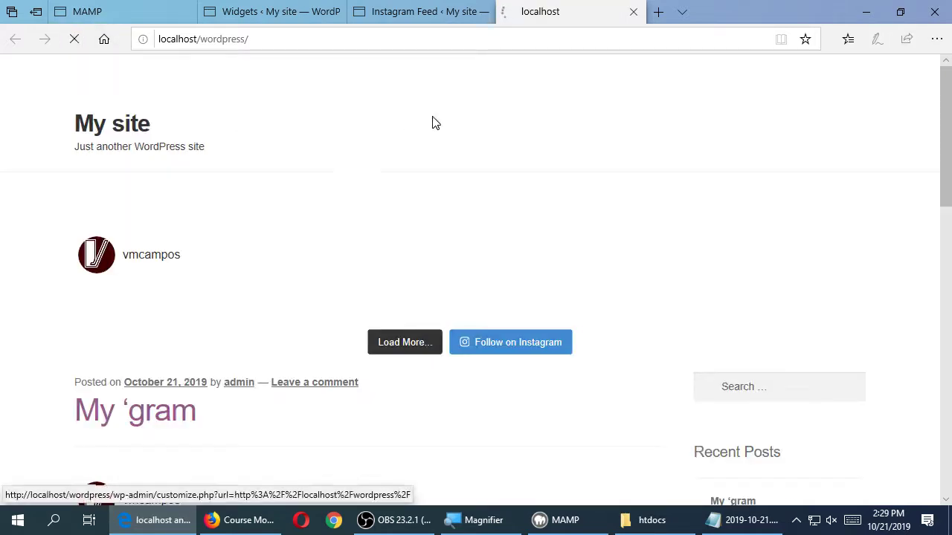
drag(73, 124, 510, 263)
scroll(511, 264, down, 2)
scroll(297, 191, down, 12)
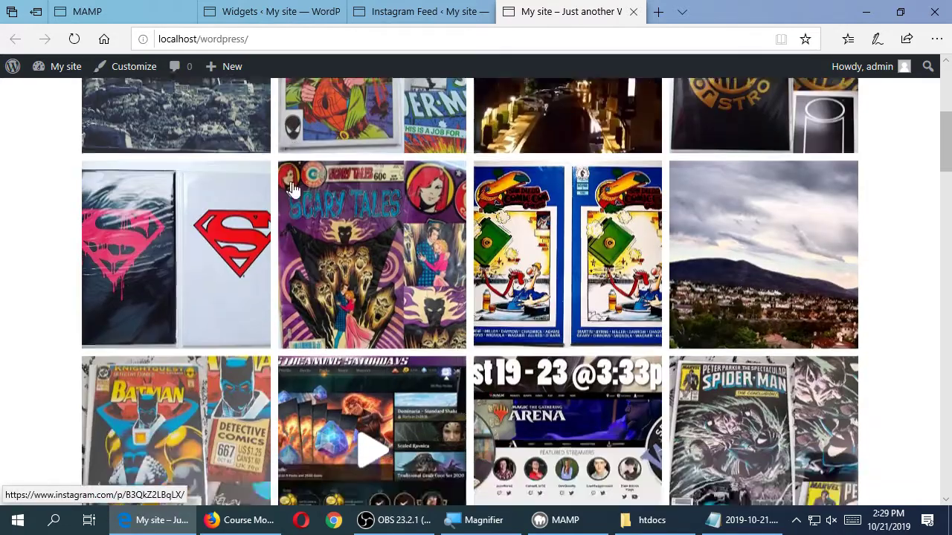
scroll(305, 193, down, 2)
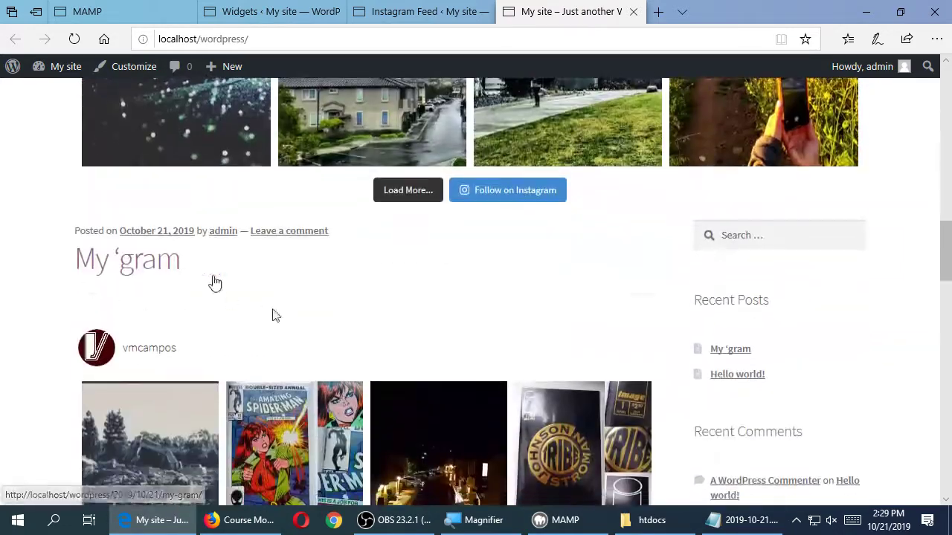
scroll(265, 335, up, 15)
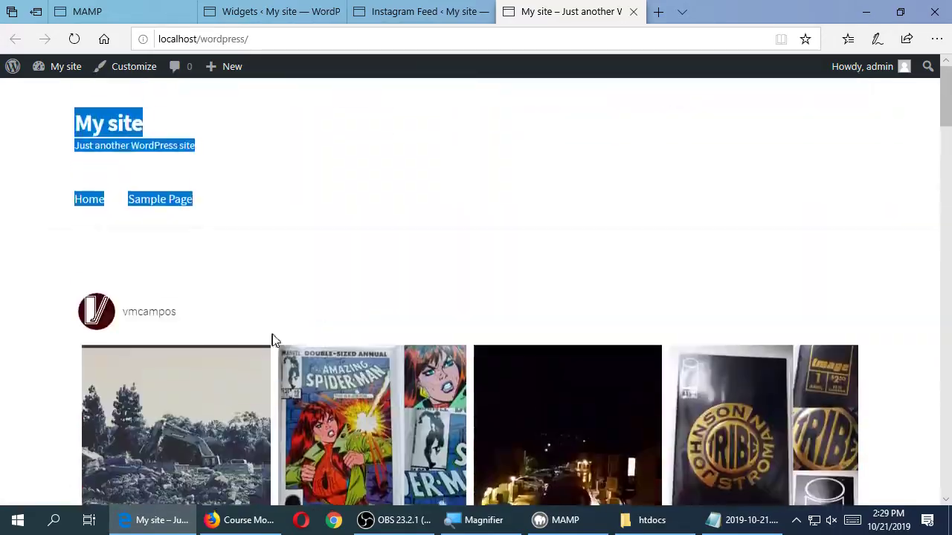
click(329, 181)
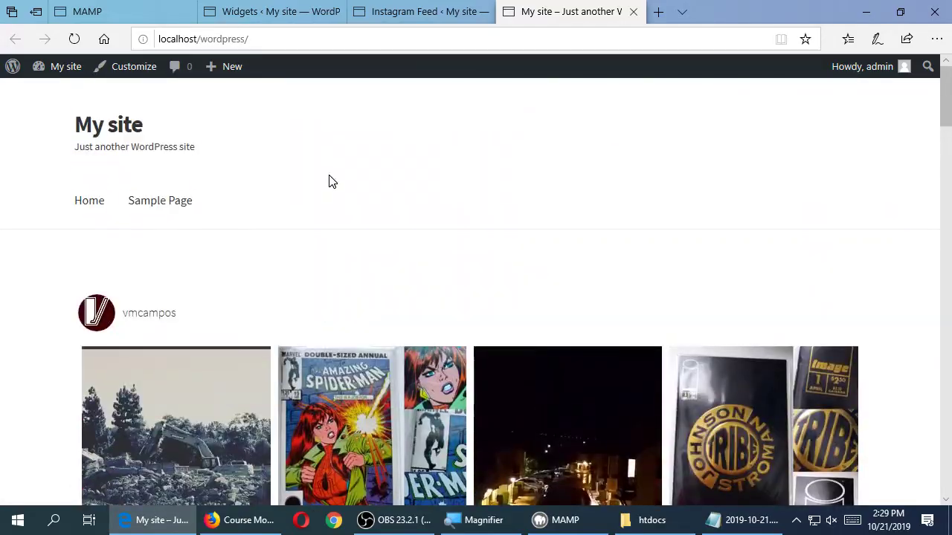
scroll(332, 185, down, 3)
scroll(334, 186, down, 12)
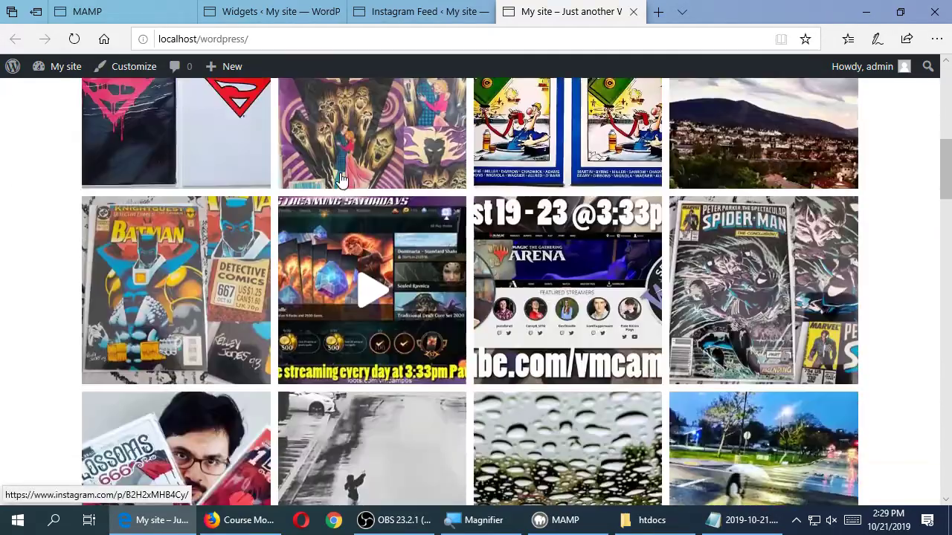
scroll(334, 179, down, 1)
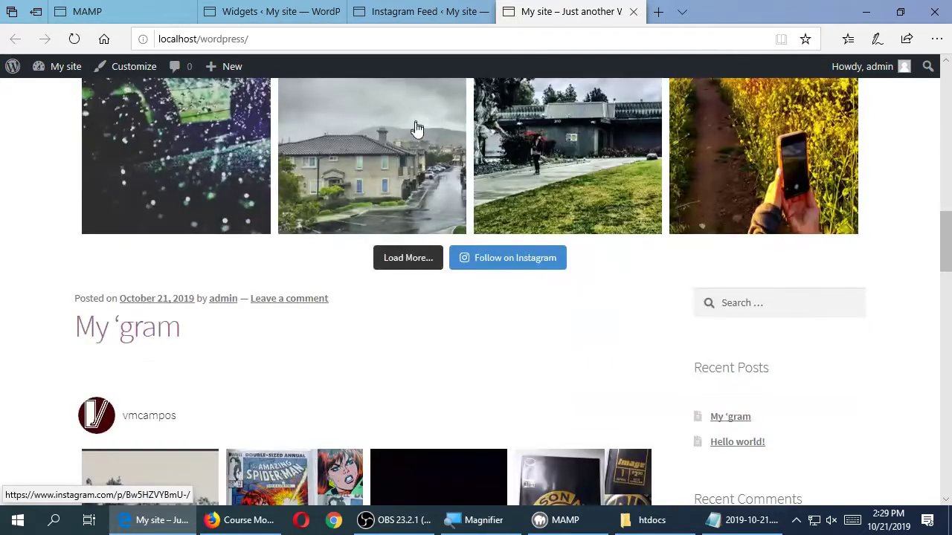
Return to the Widgets page and replace the Below Header widget's shortcode with an h1 element containing "Hello world!"
click(434, 8)
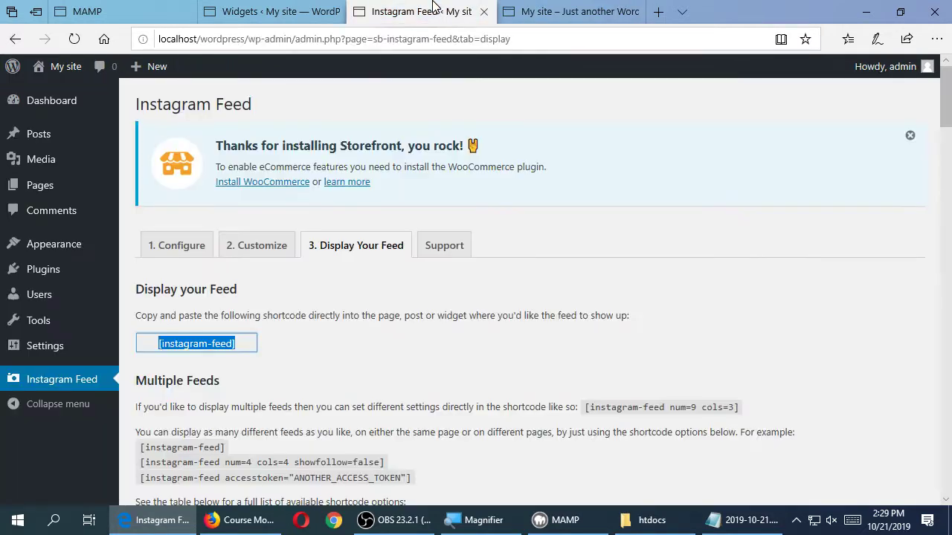
click(249, 9)
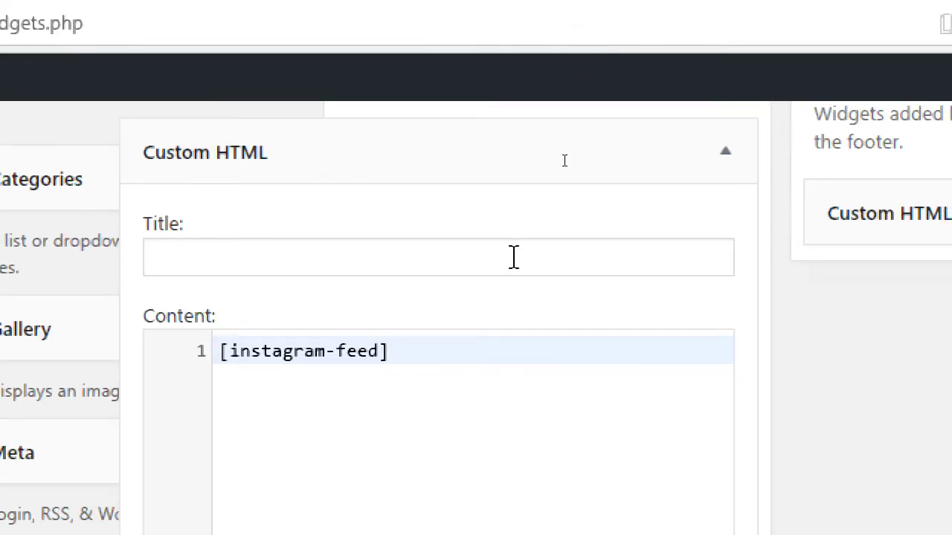
scroll(491, 276, up, 3)
scroll(433, 270, down, 2)
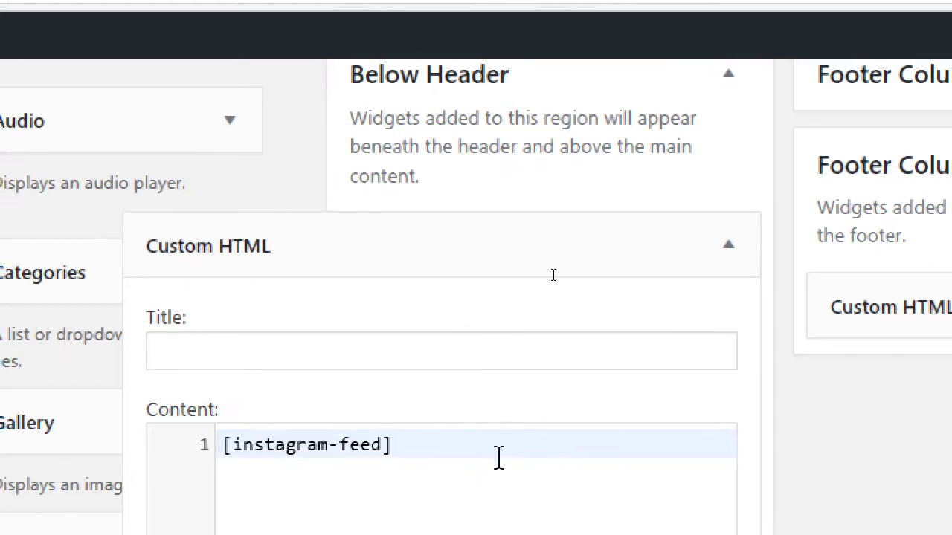
key(BackSpace)
key(BackSpace)
key(BackSpace)
key(BackSpace)
key(BackSpace)
key(BackSpace)
key(BackSpace)
key(BackSpace)
key(BackSpace)
key(BackSpace)
key(BackSpace)
key(BackSpace)
key(BackSpace)
key(BackSpace)
key(BackSpace)
key(BackSpace)
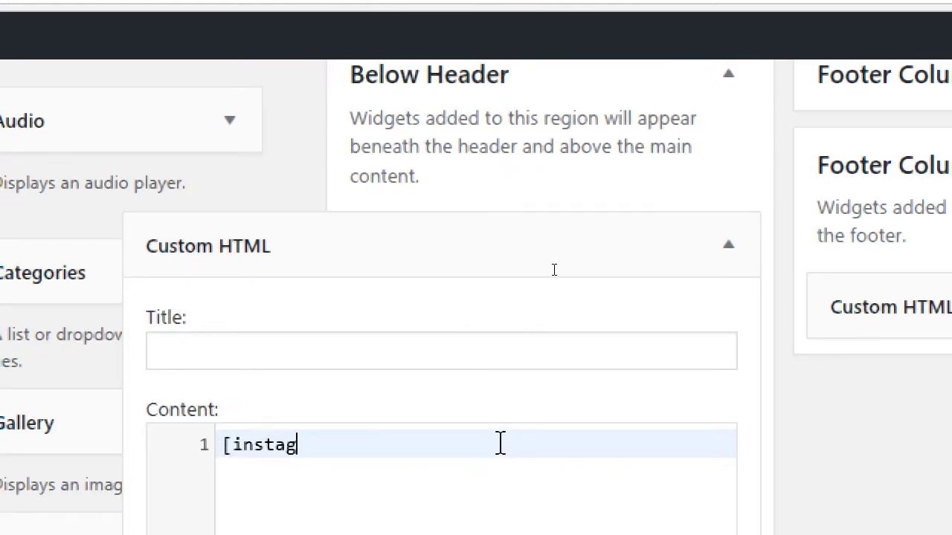
text(<h1)
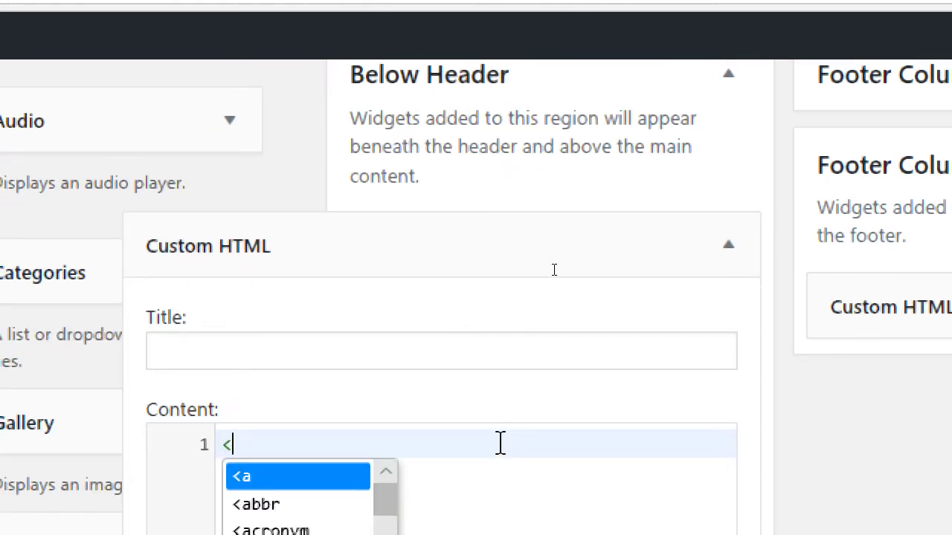
text(>)
key(Return)
text(Hello world!)
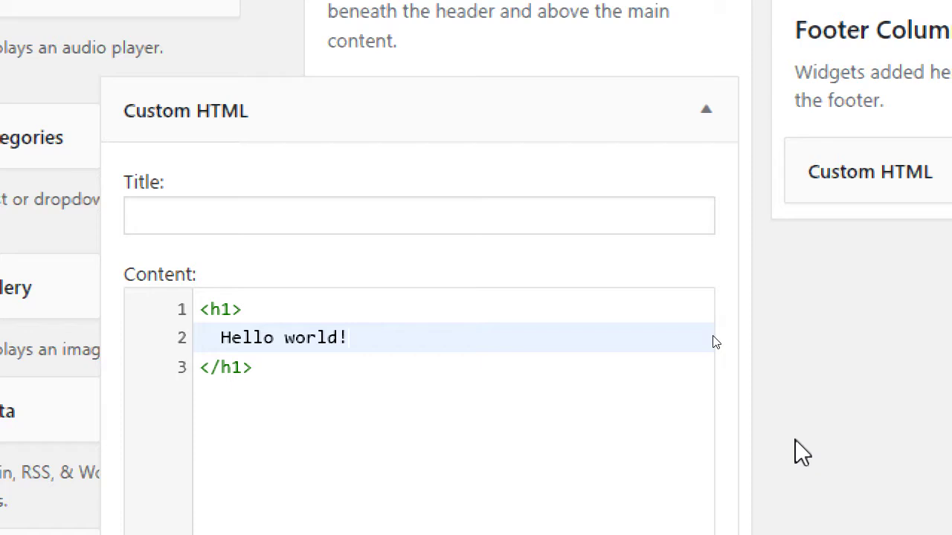
Add style="background-color: pink;" to the opening h1 tag in the Below Header widget and save the widget
key(Up)
key(Left)
text(style)
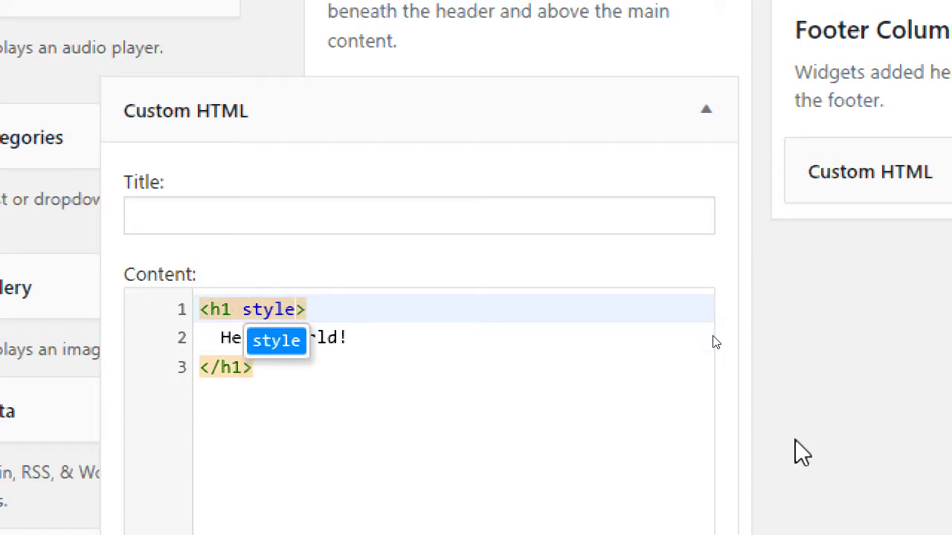
text(="b)
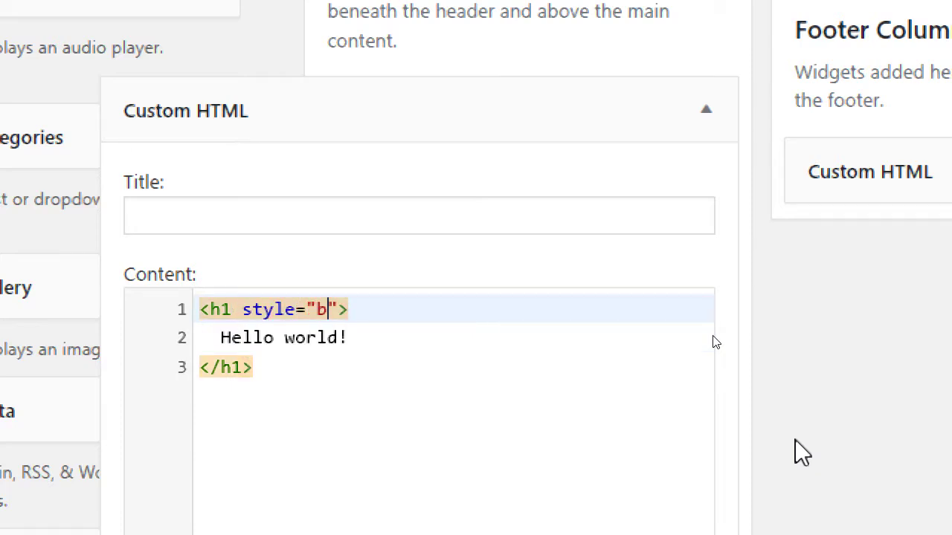
text(ackground-color;)
key(BackSpace)
text(: pink;)
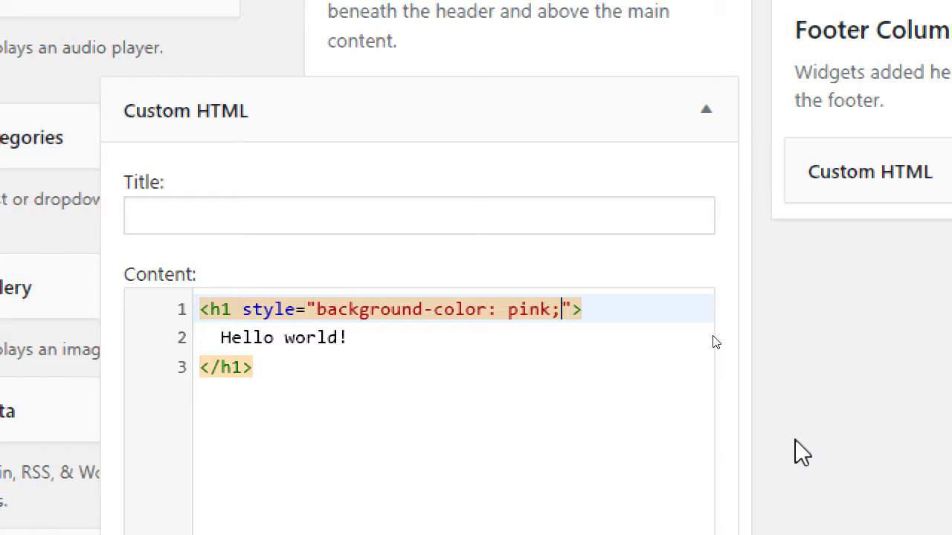
scroll(788, 442, down, 5)
click(683, 467)
scroll(733, 248, up, 5)
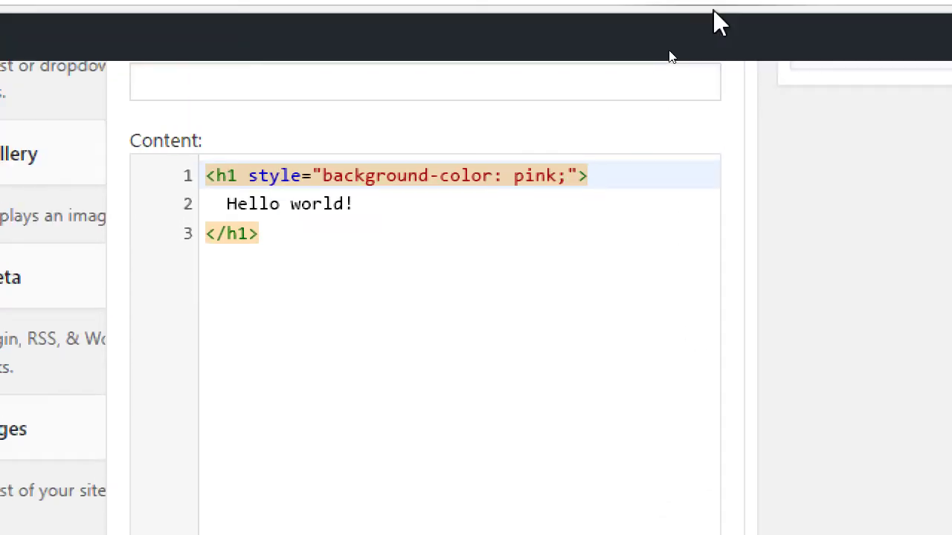
scroll(570, 348, up, 2)
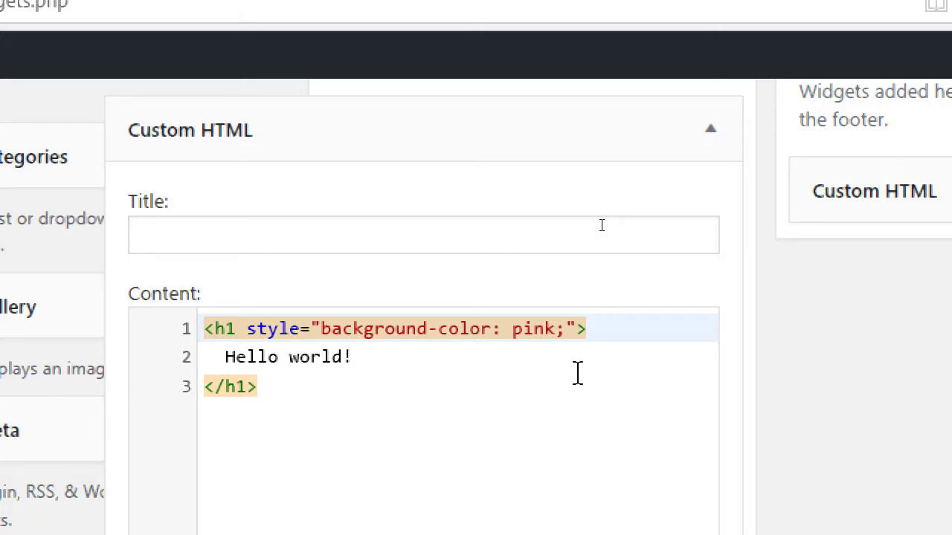
Add a script element below the closing h1 tag in the widget's content, with an empty line between its tags
scroll(600, 224, down, 15)
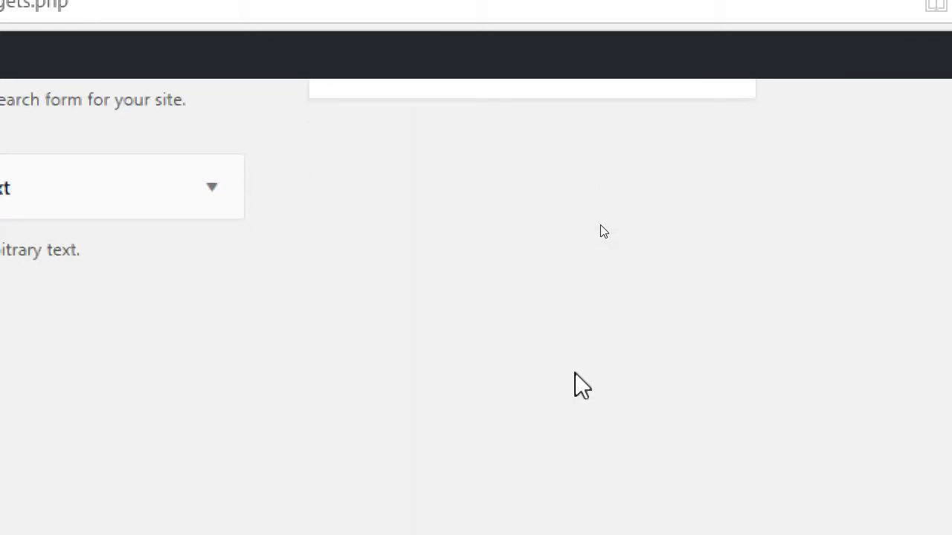
scroll(605, 222, up, 10)
scroll(608, 325, up, 4)
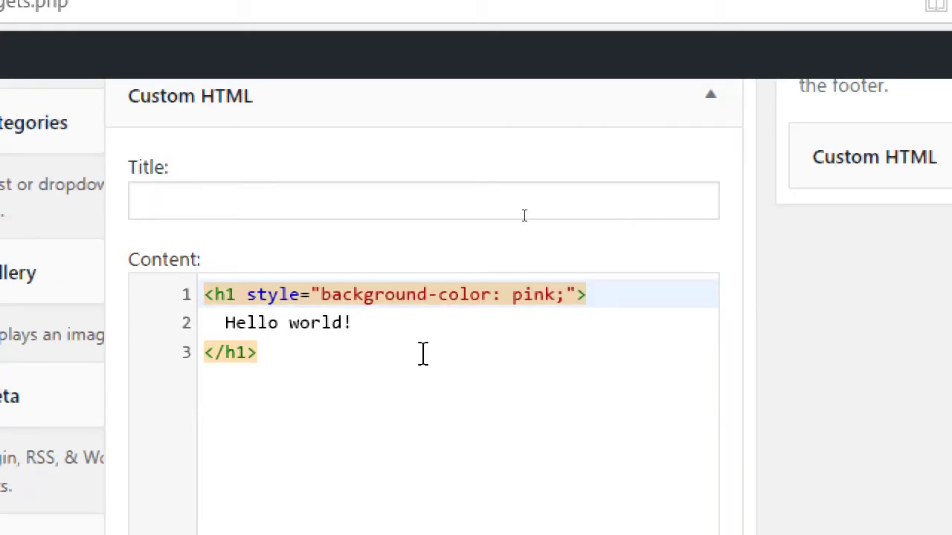
key(Down)
key(Down)
key(End)
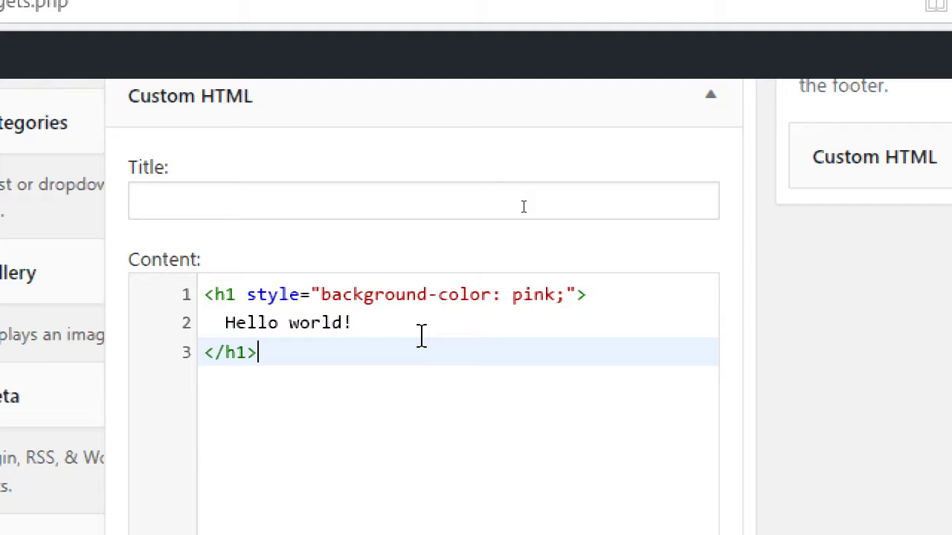
key(Return)
text(<script:></script:>)
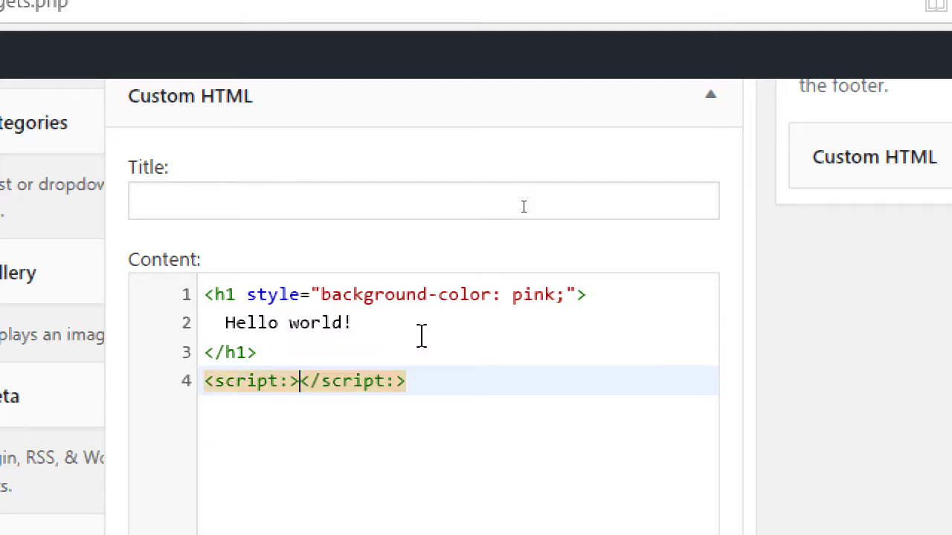
key(Left)
key(BackSpace)
key(Right)
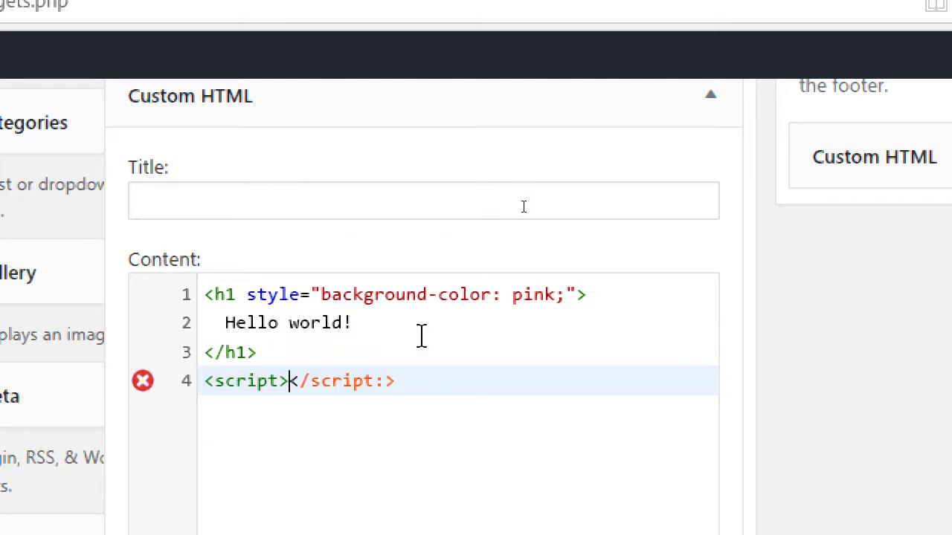
key(Return)
key(End)
key(Left)
key(BackSpace)
key(Up)
key(Return)
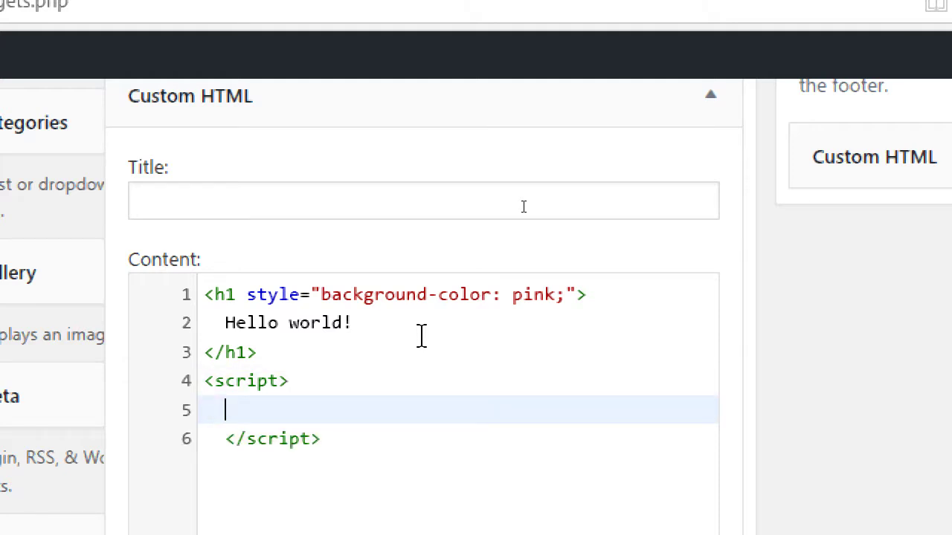
Add window.alert("hello1"); inside the script element, remove the closing script tag's indentation, and save the Below Header widget
text(c)
key(BackSpace)
text(window)
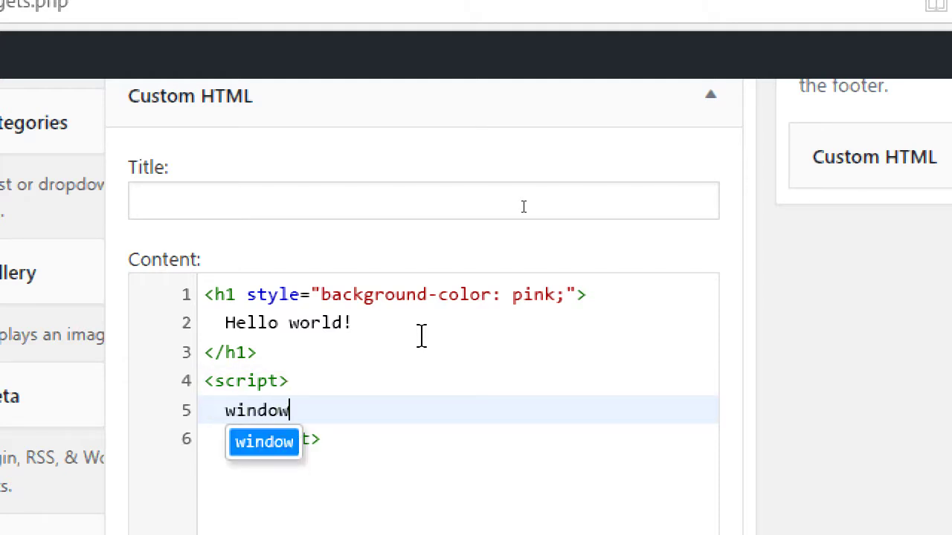
text(.alert(")
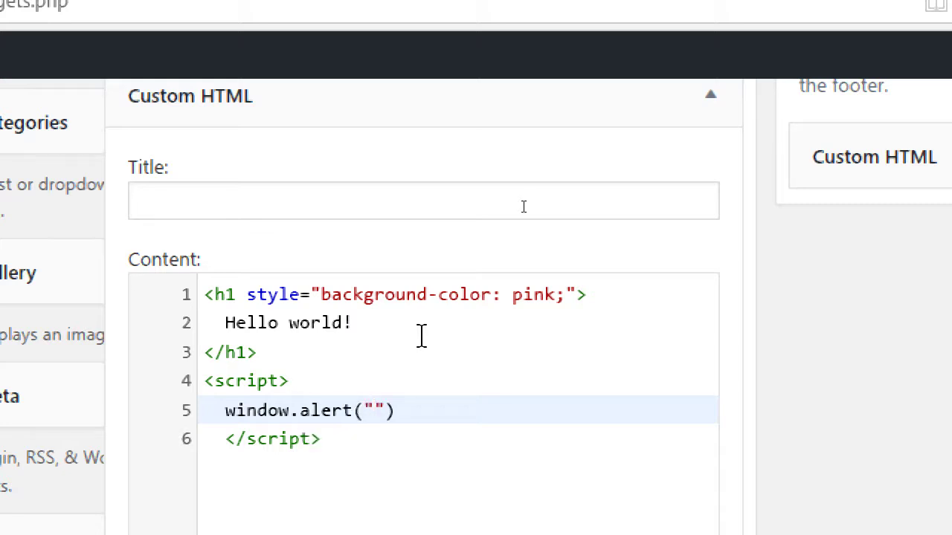
text(hello1");)
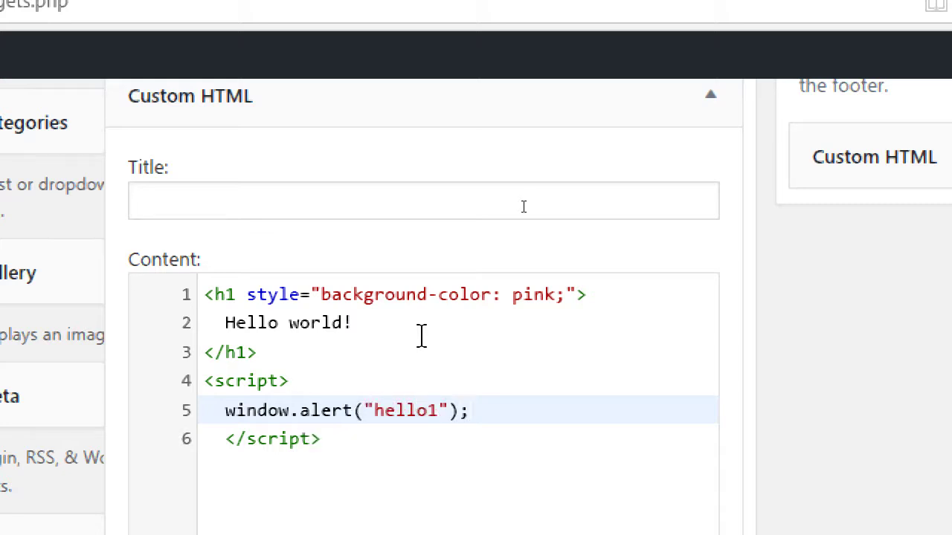
key(Down)
key(Home)
key(BackSpace)
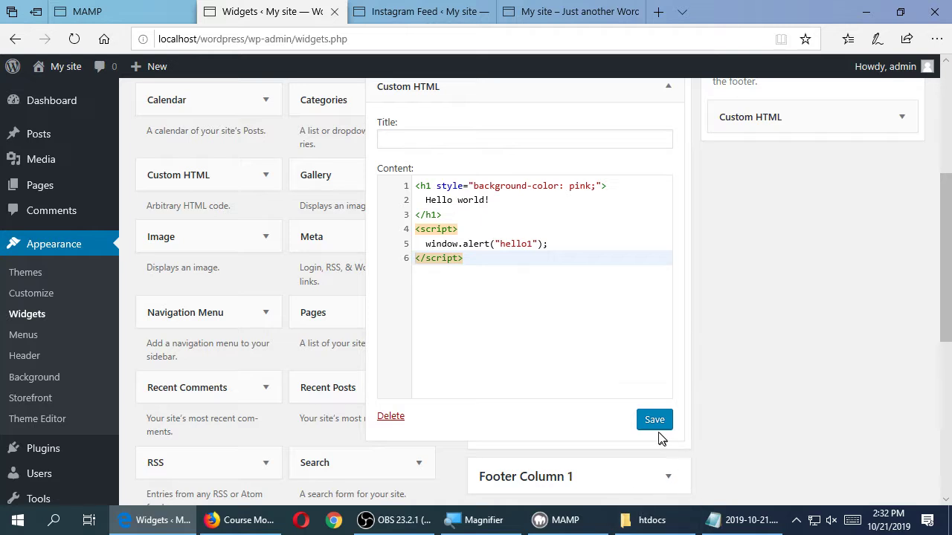
click(654, 419)
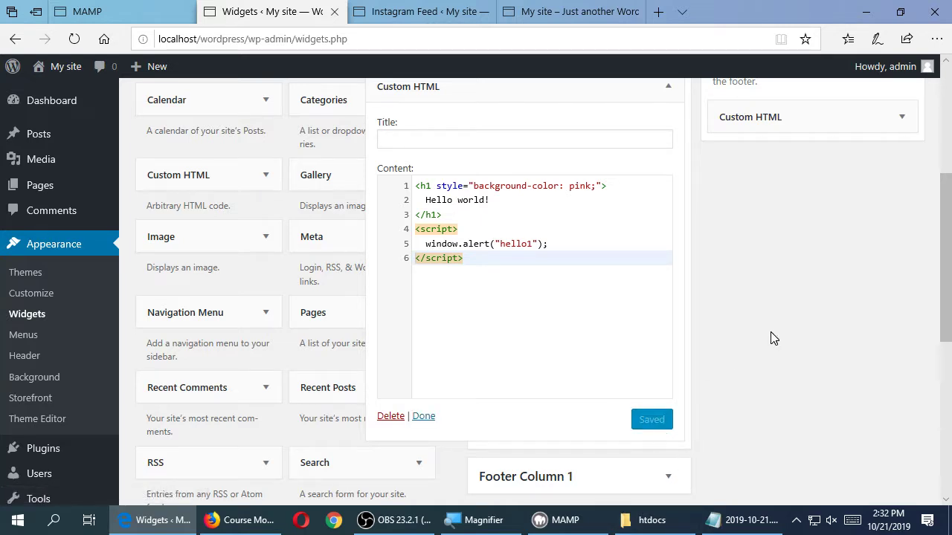
Reload the live site to check the Below Header widget's script, and dismiss the alert
click(580, 10)
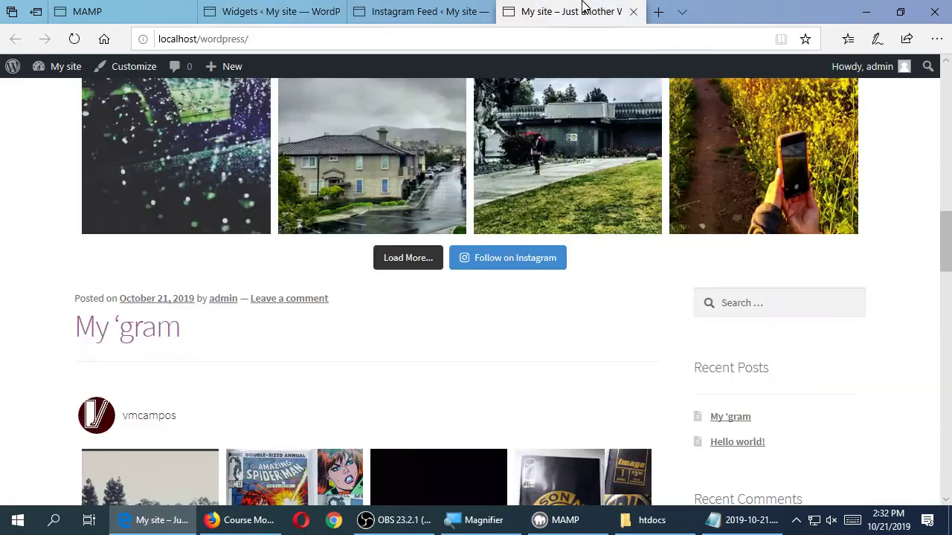
scroll(943, 98, up, 10)
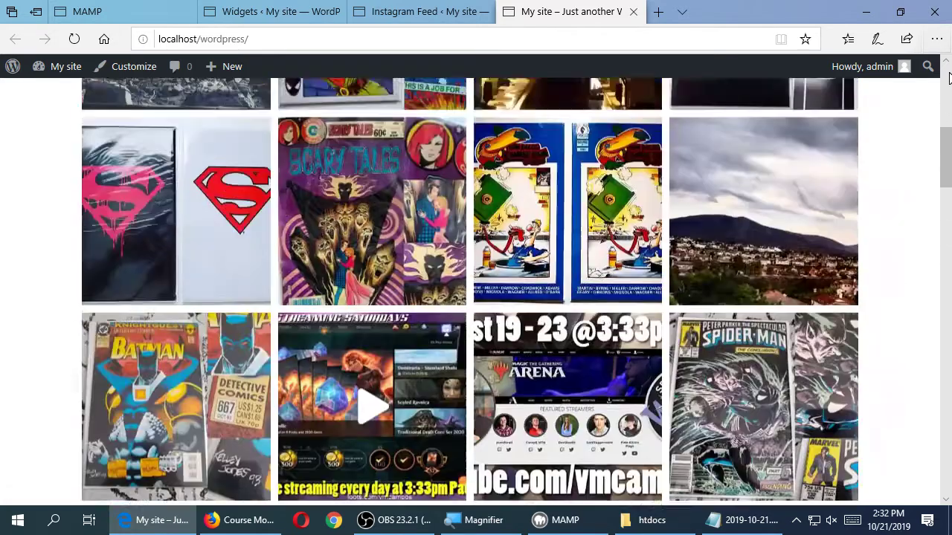
key(F5)
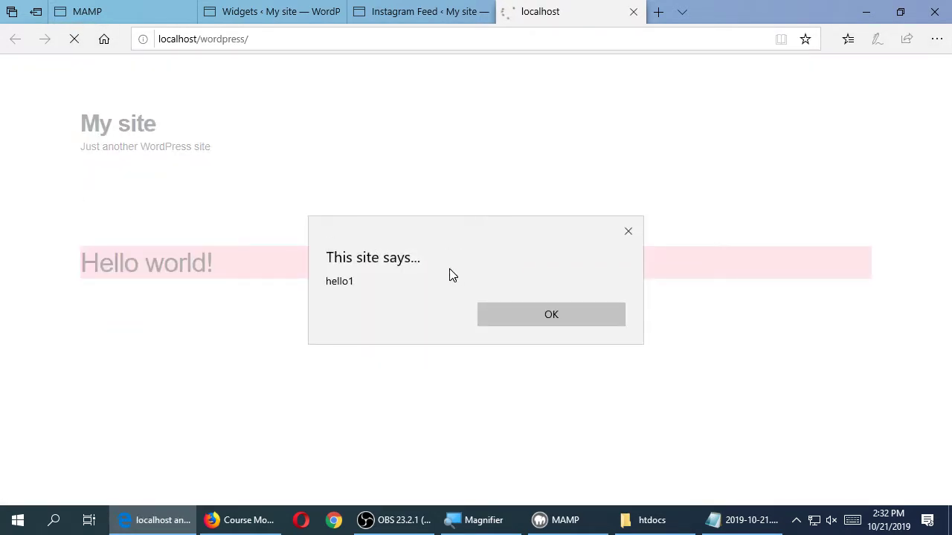
click(551, 314)
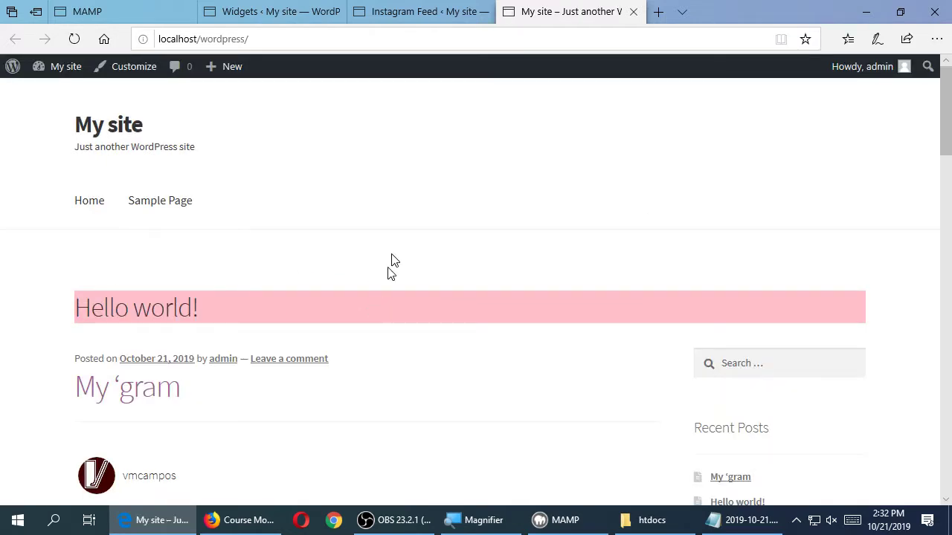
Return to the Widgets page, change the script's alert text to "Welcome to my site!" and save the Below Header widget
click(428, 11)
click(313, 11)
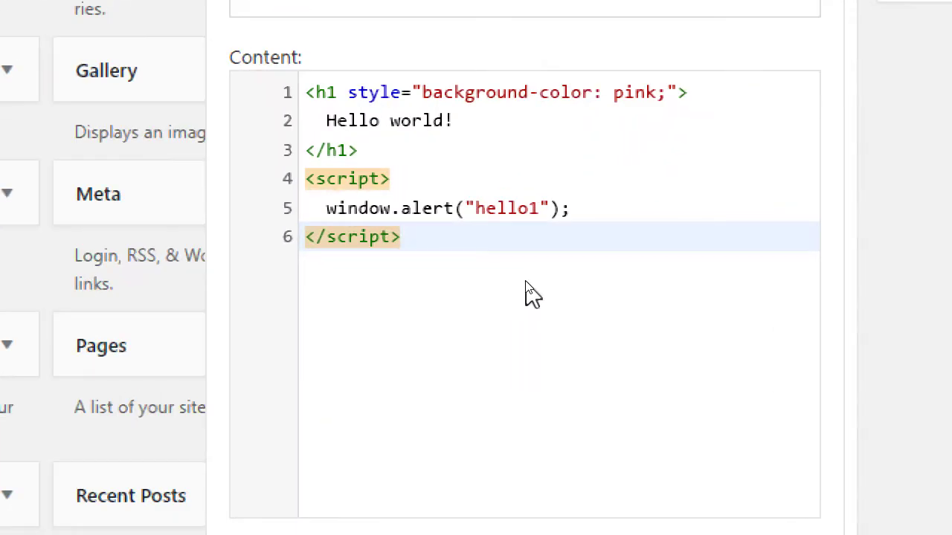
key(Up)
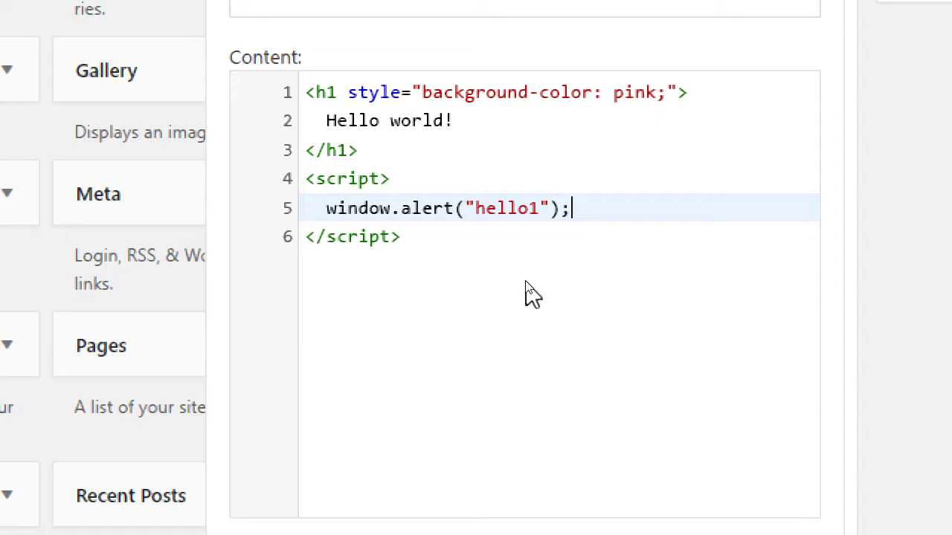
key(Left)
key(Left)
key(Left)
key(BackSpace)
key(BackSpace)
key(BackSpace)
key(BackSpace)
key(BackSpace)
key(BackSpace)
text(Welcome to my site!)
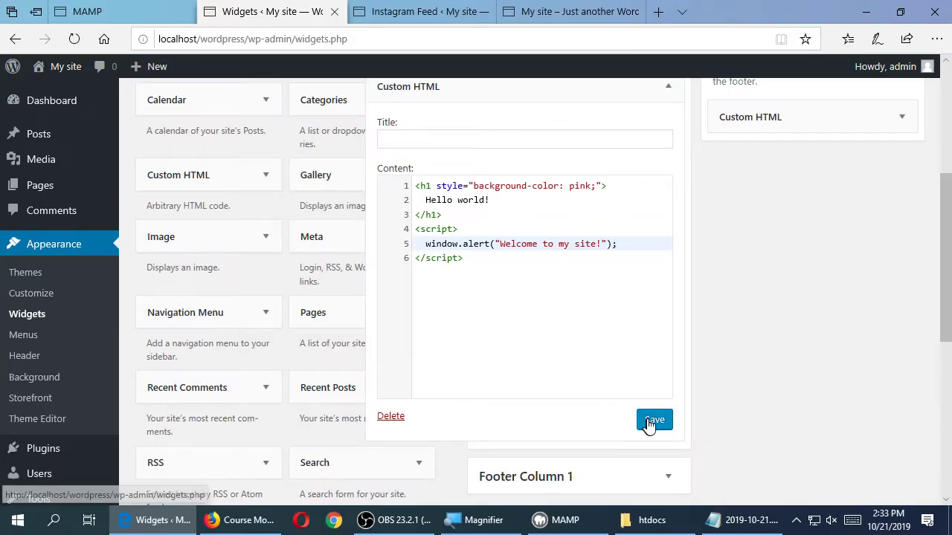
click(651, 421)
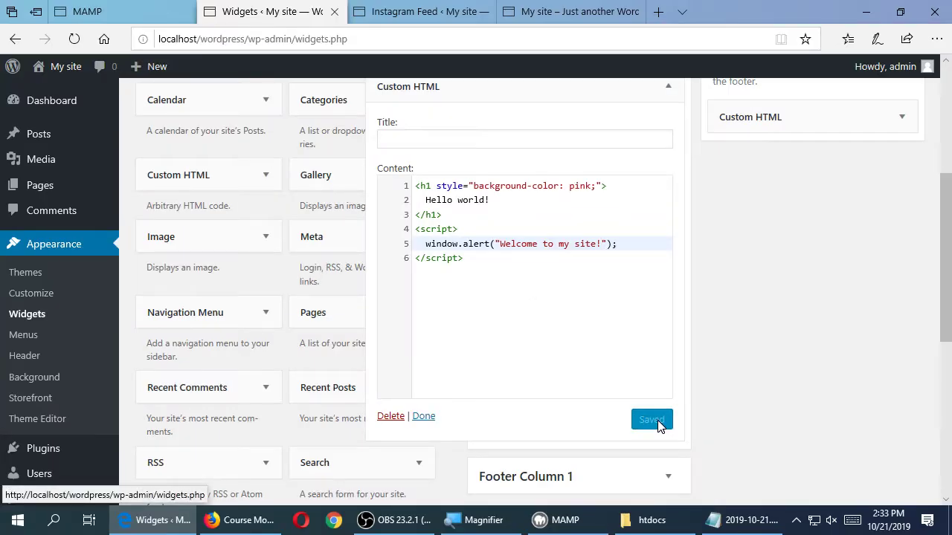
Reload the live site, dismiss the welcome alert and examine the page from the pink heading through the My 'gram post
click(513, 12)
click(75, 39)
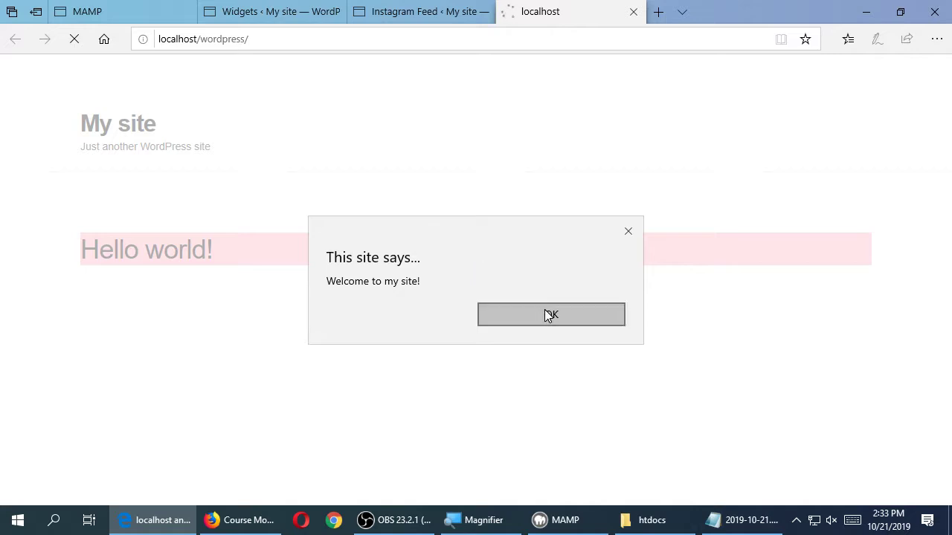
click(546, 309)
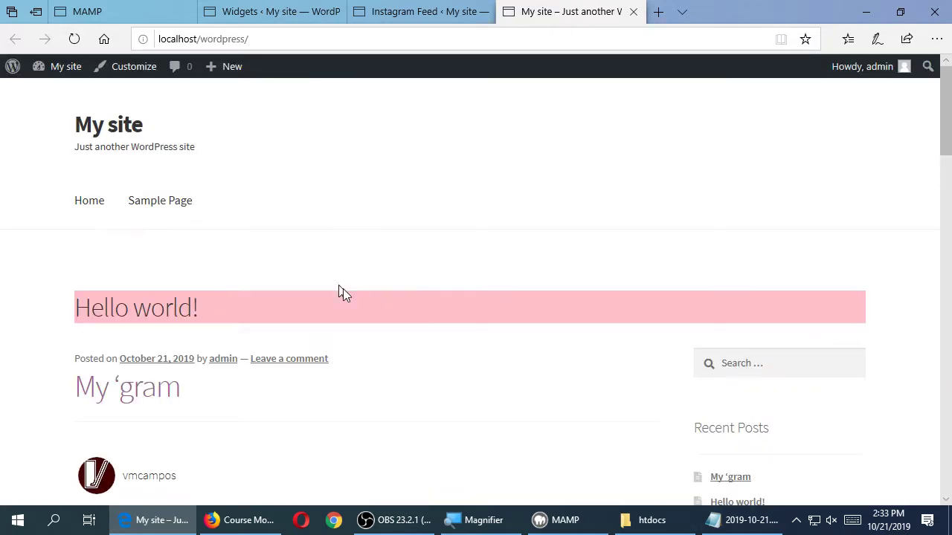
scroll(418, 325, down, 3)
scroll(419, 323, up, 3)
scroll(419, 314, down, 5)
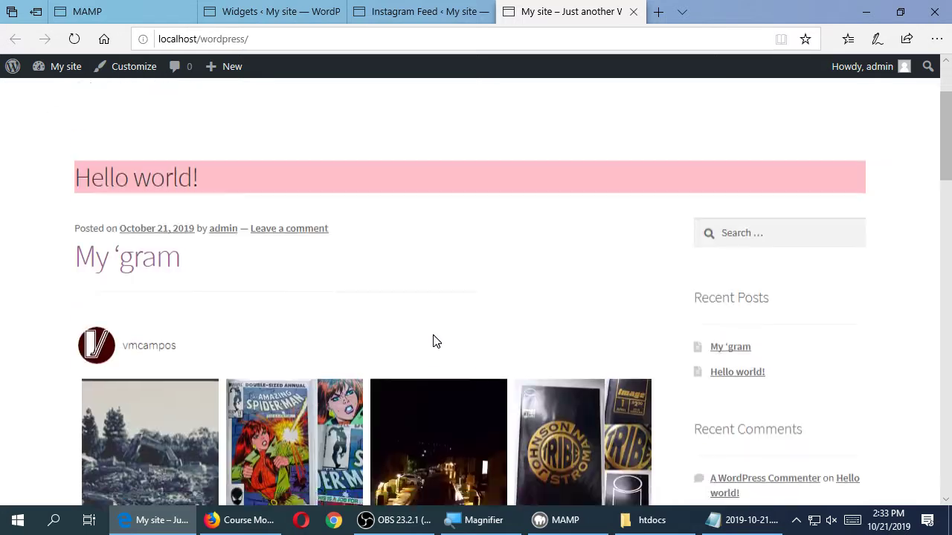
scroll(518, 385, down, 2)
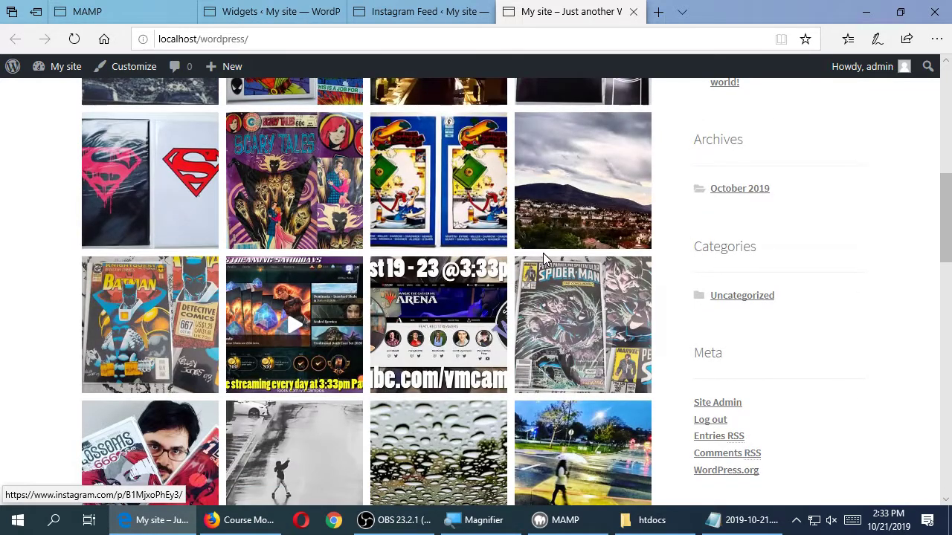
scroll(557, 283, down, 1)
scroll(556, 282, down, 1)
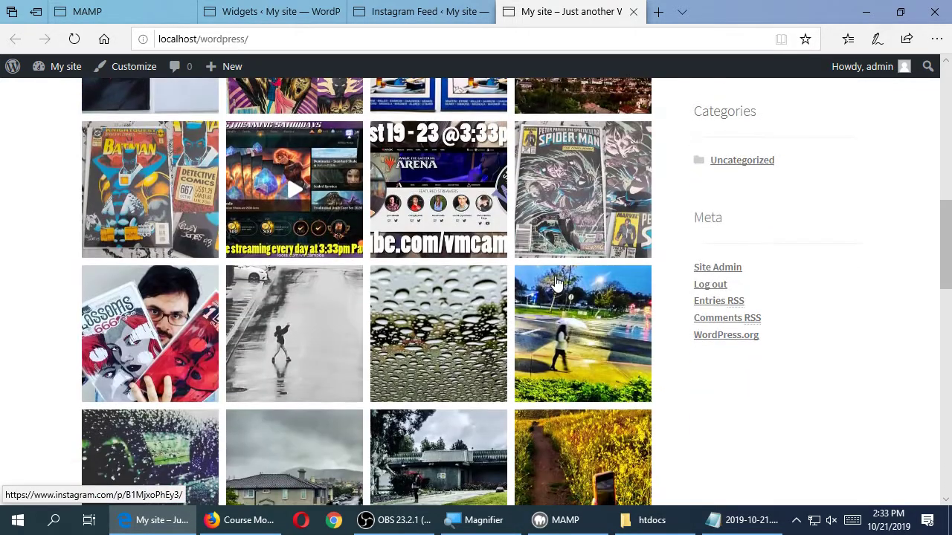
scroll(557, 281, up, 10)
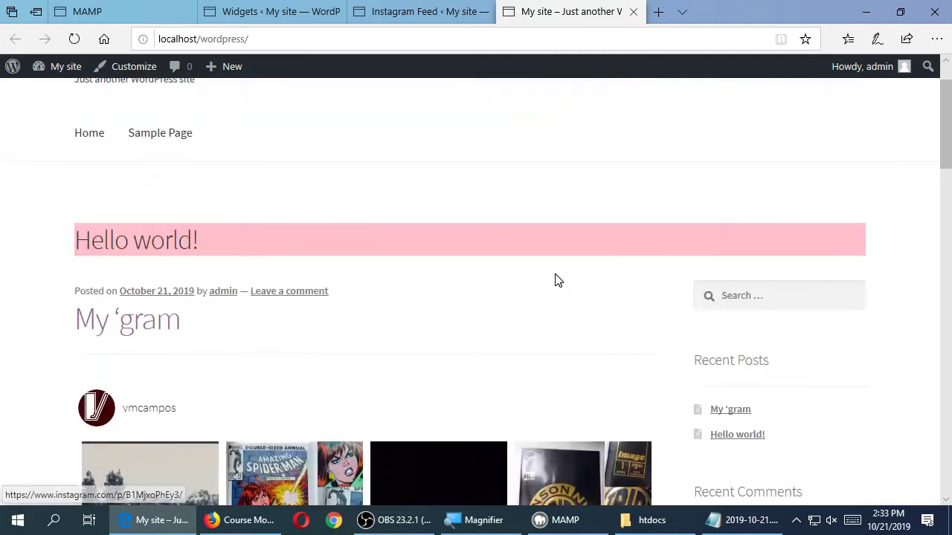
Revisit the Instagram Feed shortcode page, and collapse the Below Header area's Custom HTML widget back on the Widgets page
click(404, 11)
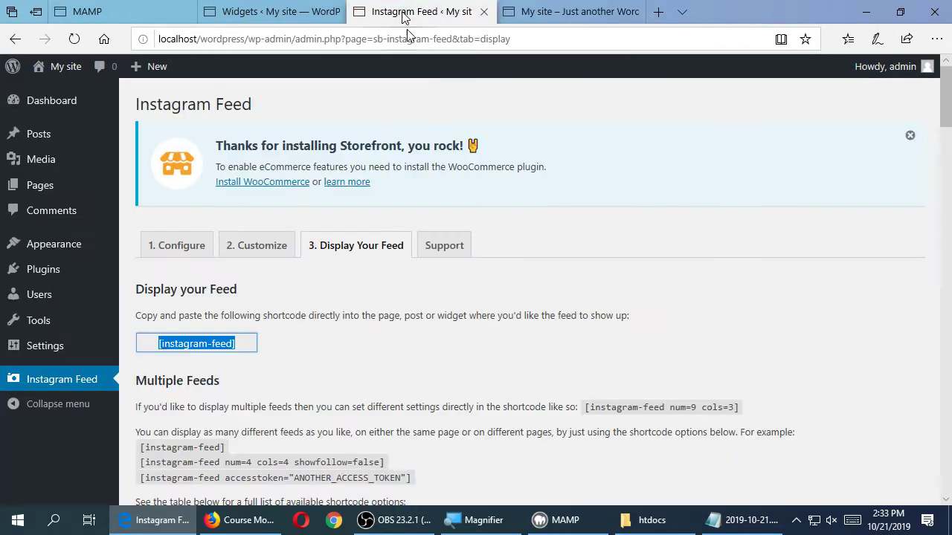
click(501, 411)
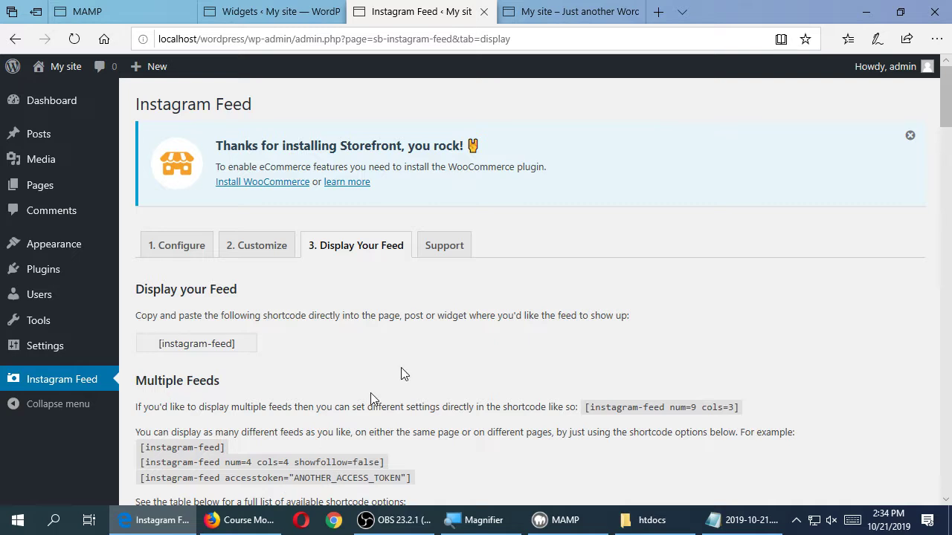
click(304, 6)
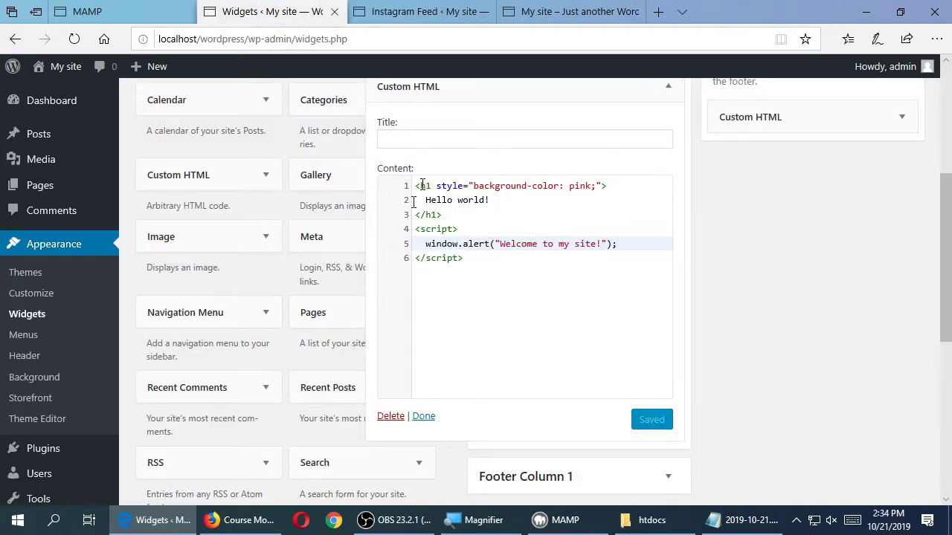
scroll(595, 273, up, 1)
click(597, 155)
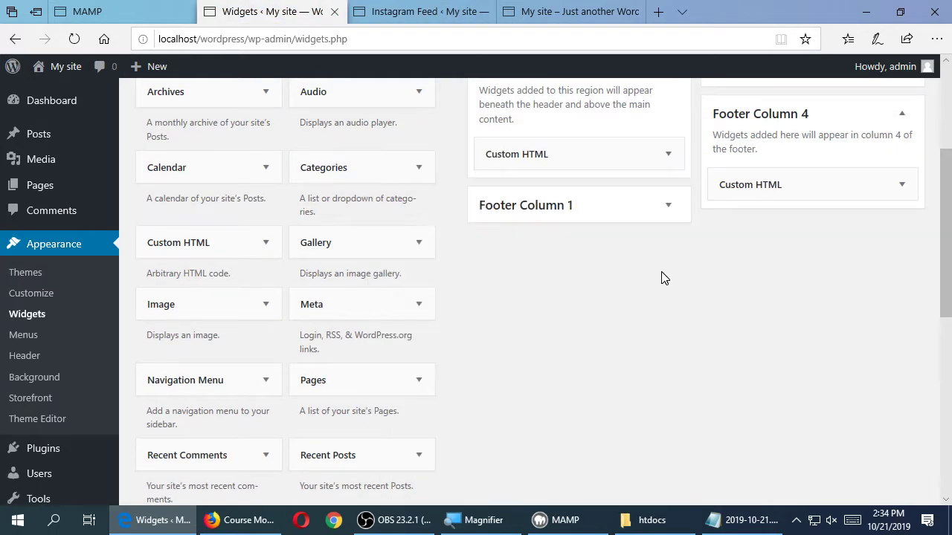
Expand the Footer Column 2 area, add an Audio widget to it and enter "fdsfffdsffd" as its title
scroll(699, 330, up, 2)
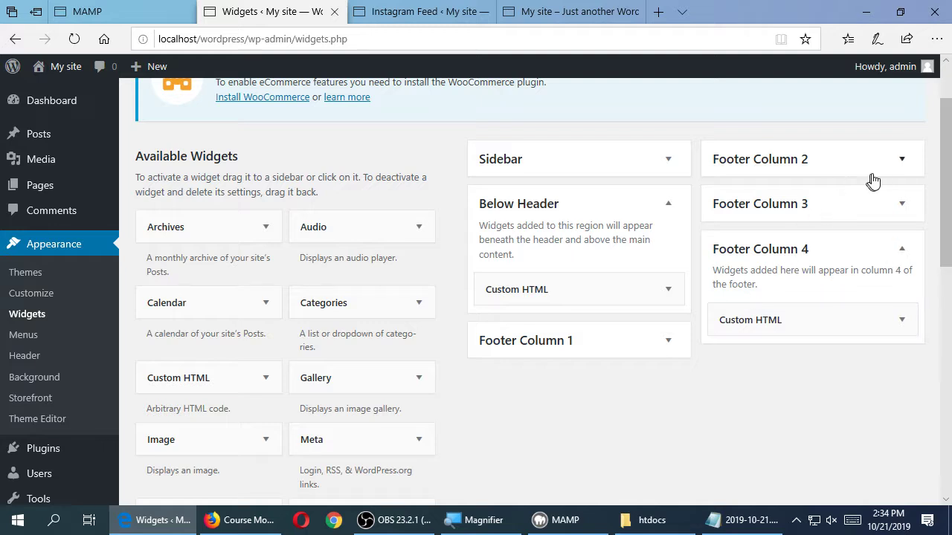
click(900, 161)
drag(343, 234, 777, 218)
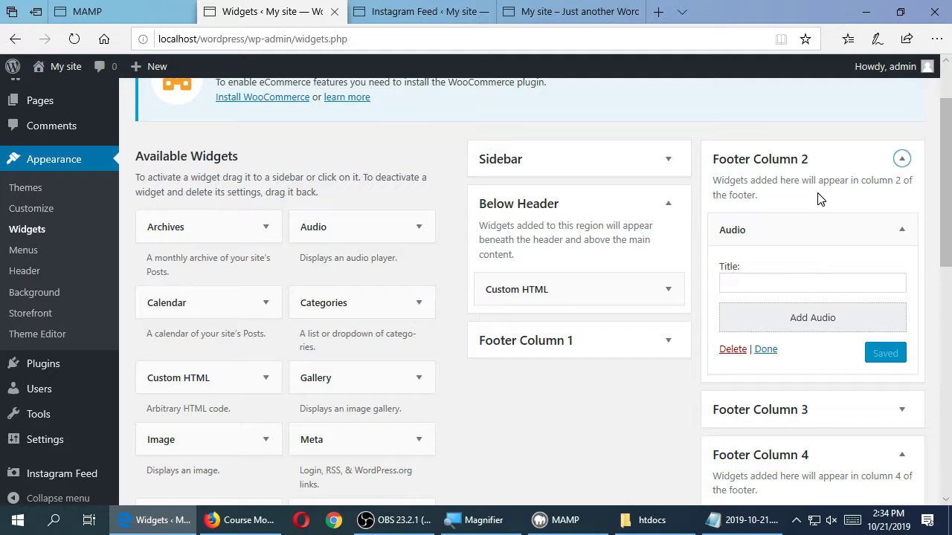
click(774, 285)
text(fdsfffdsffd)
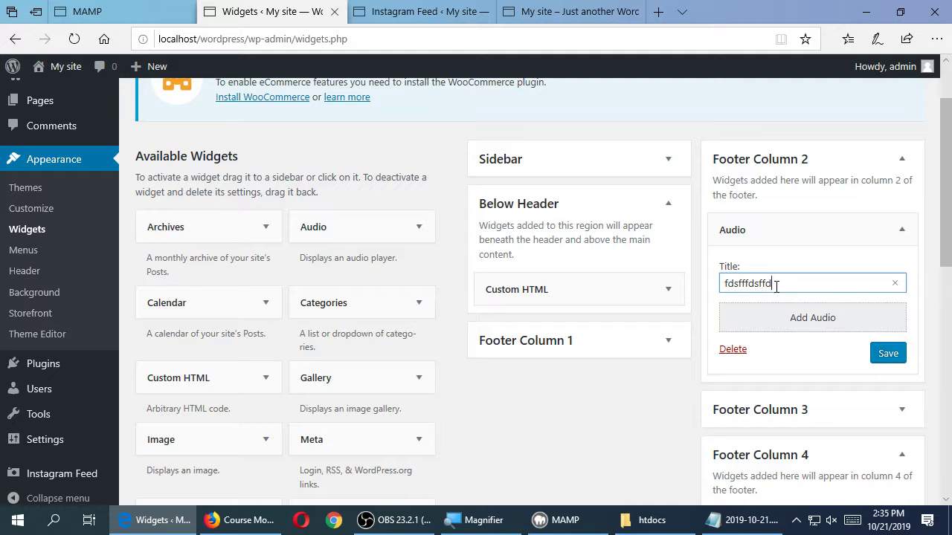
Reopen the Below Header area's Custom HTML widget, review its code and its Delete and Done options, and collapse it again
click(661, 287)
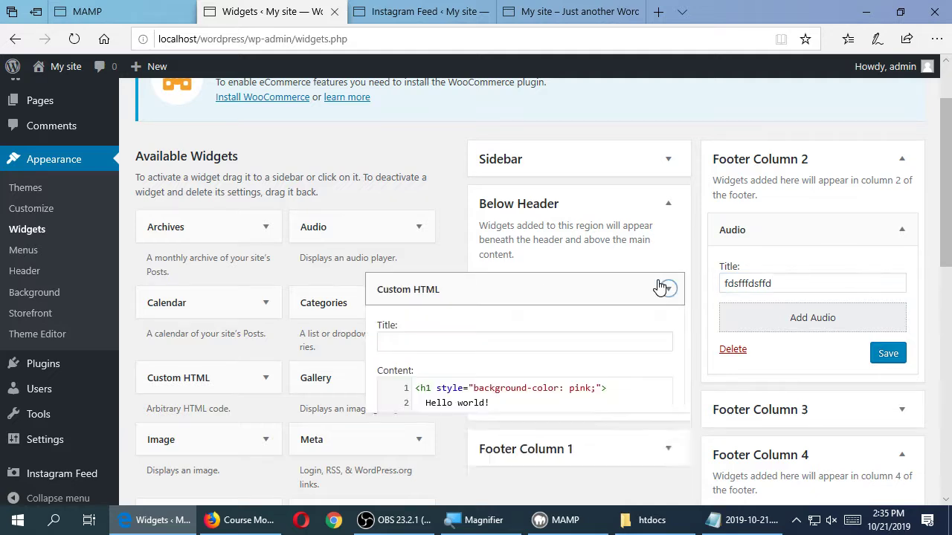
scroll(634, 340, down, 1)
scroll(635, 347, down, 3)
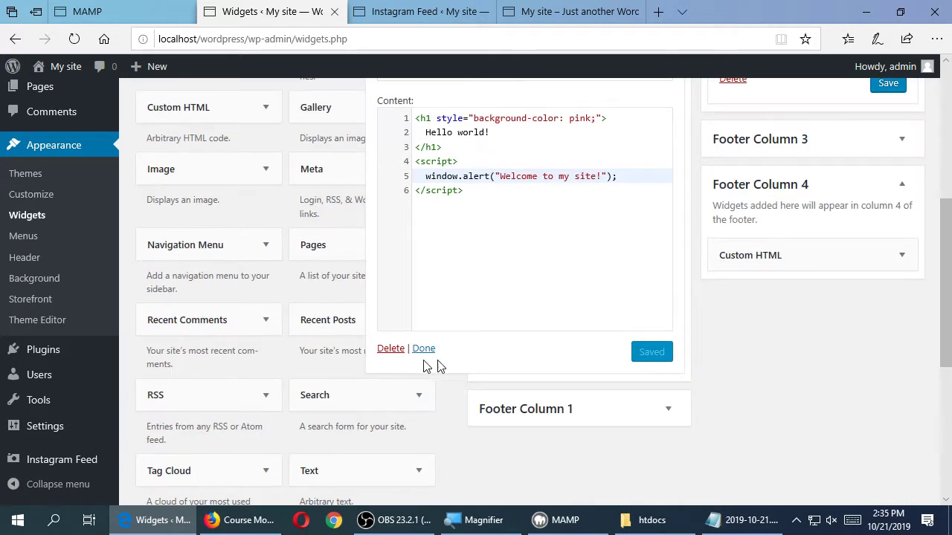
scroll(422, 340, up, 2)
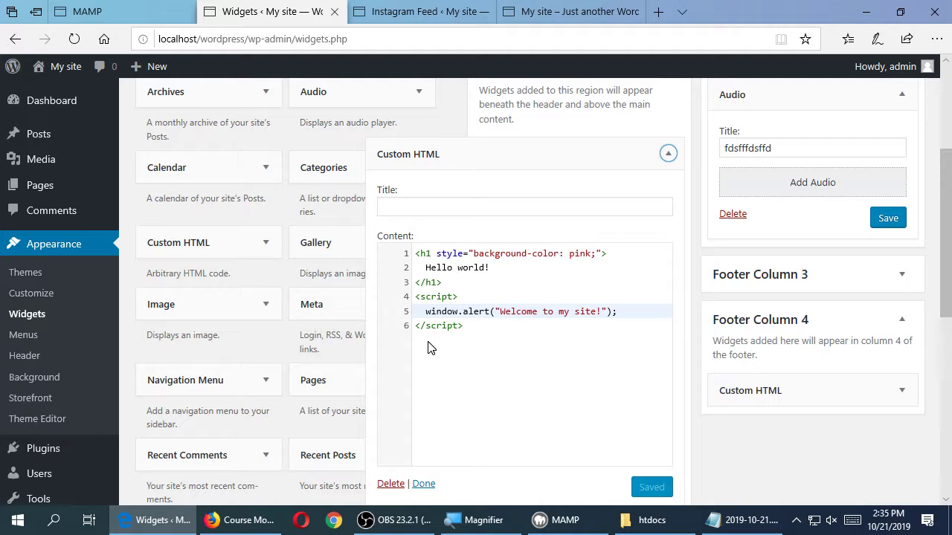
scroll(430, 347, down, 1)
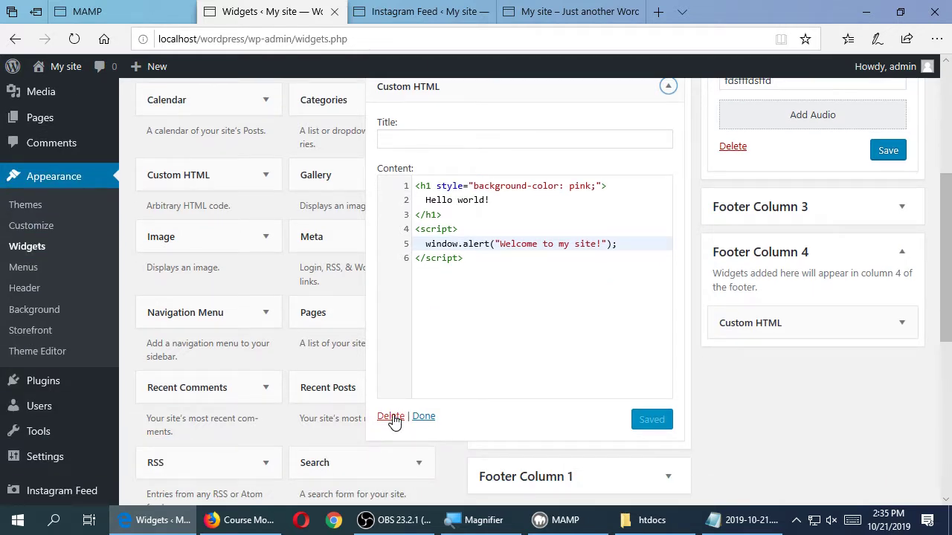
scroll(553, 276, up, 1)
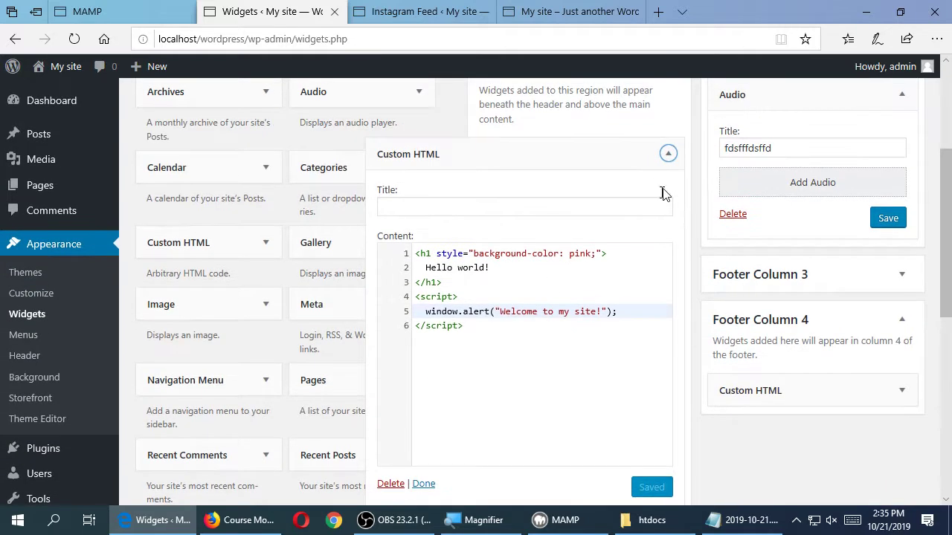
click(668, 154)
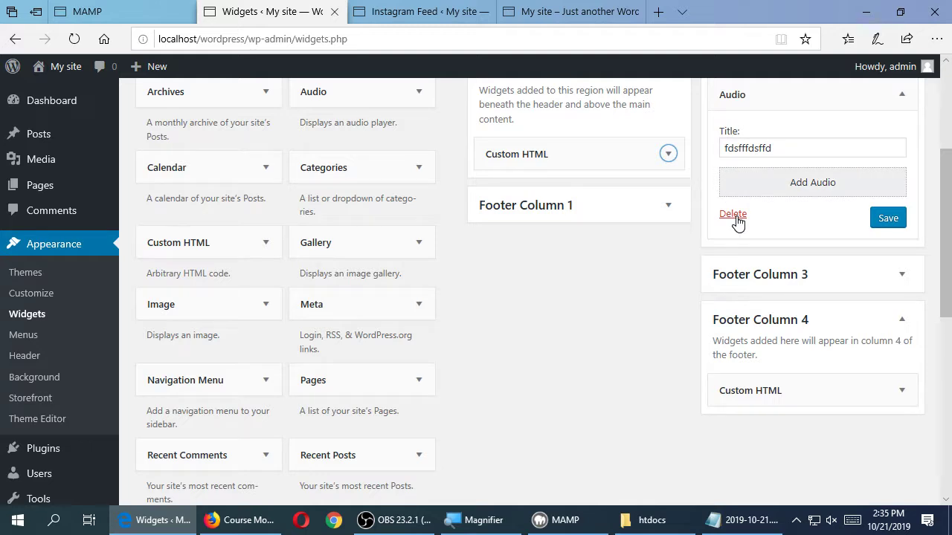
Save the Audio widget in Footer Column 2
scroll(736, 223, up, 1)
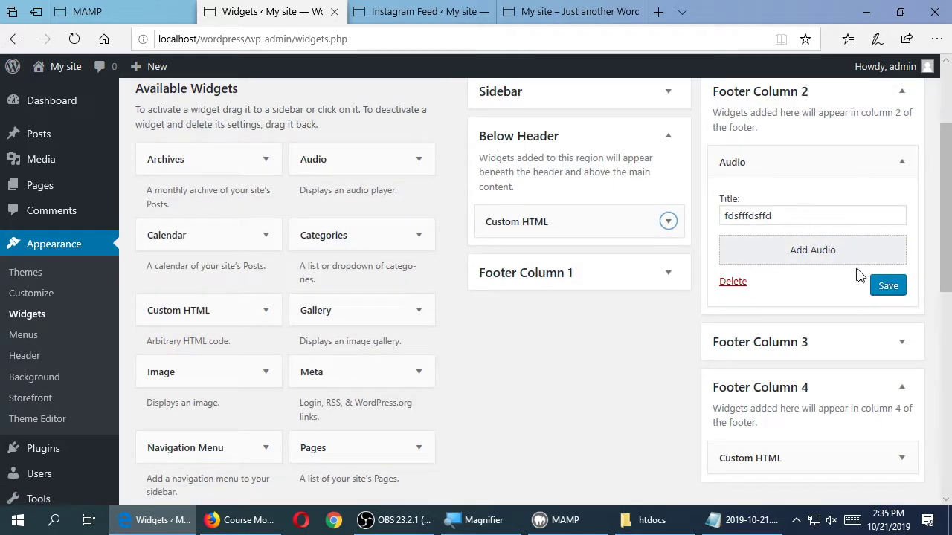
click(883, 287)
scroll(271, 221, up, 1)
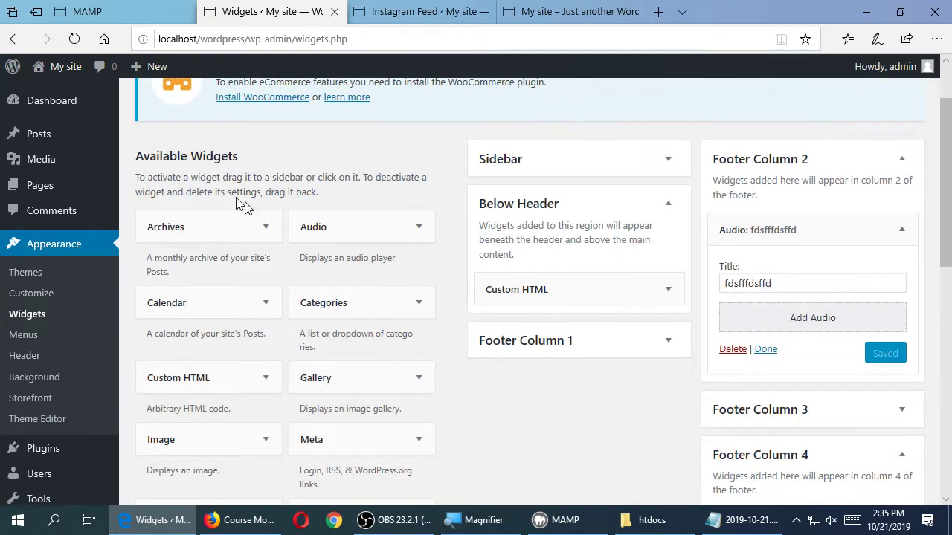
Toggle the Available Widgets section and leave it collapsed, with the Inactive Widgets section directly beneath
click(184, 156)
click(184, 156)
click(184, 156)
click(184, 156)
click(184, 156)
click(184, 156)
click(184, 156)
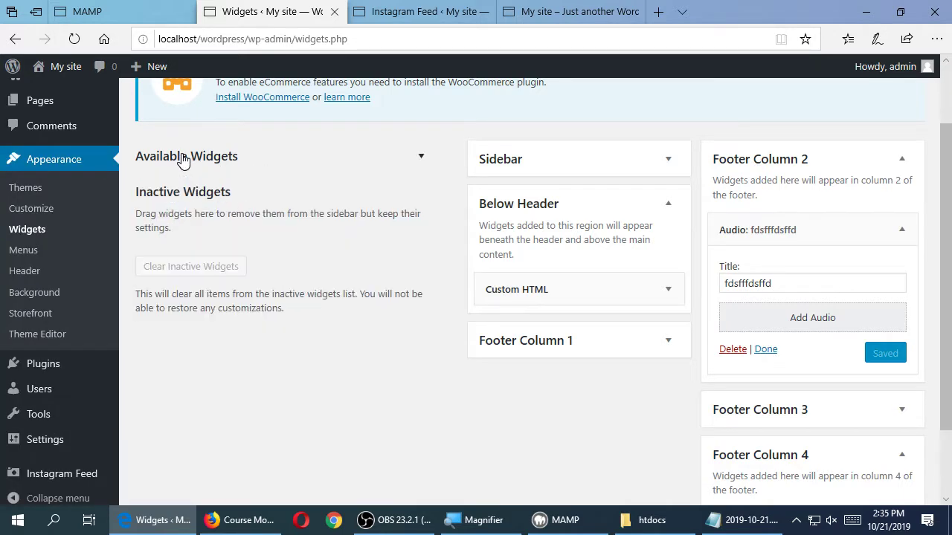
Move the Audio widget "fdsfffdsffd" from Footer Column 2 into the Inactive Widgets section, keeping Available Widgets collapsed
click(182, 195)
click(181, 195)
click(182, 195)
click(182, 195)
drag(793, 230, 818, 229)
click(215, 162)
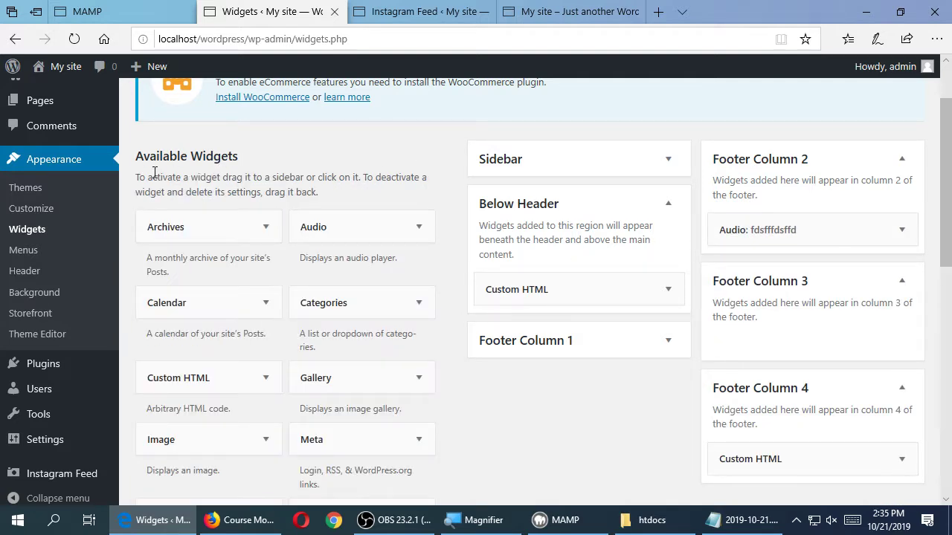
drag(759, 230, 727, 234)
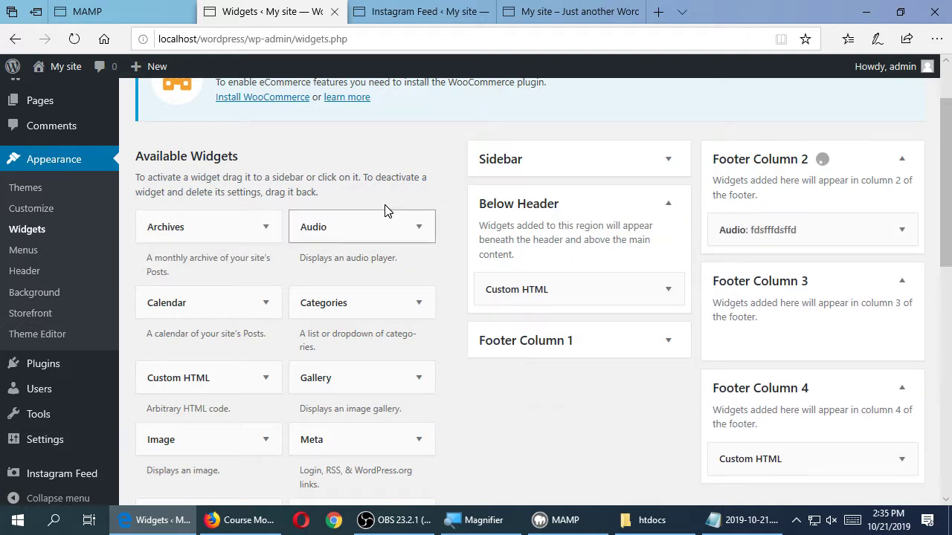
click(211, 163)
drag(794, 237, 221, 269)
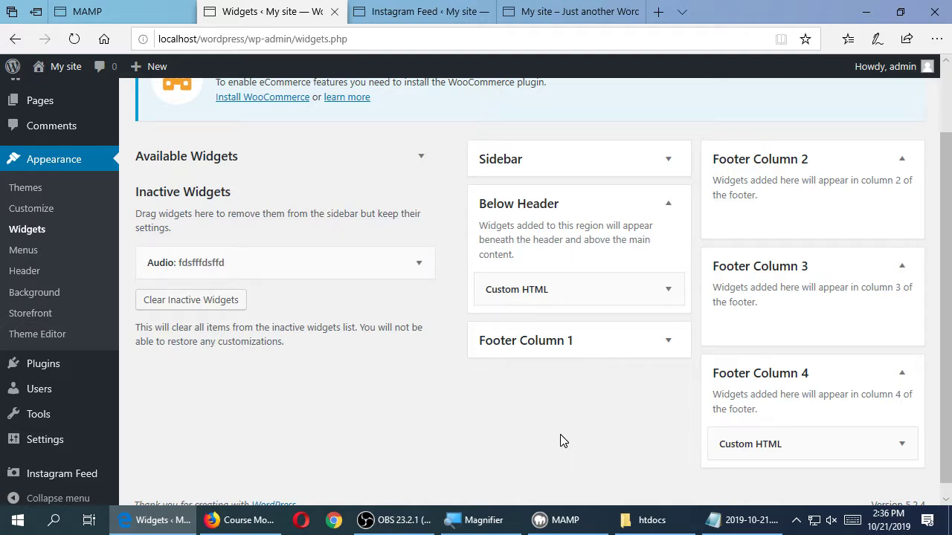
Switch to the 2019-10-21.txt notes in Notepad and add the line "Best tip: experiment with the Widgets and add them to different"
click(740, 519)
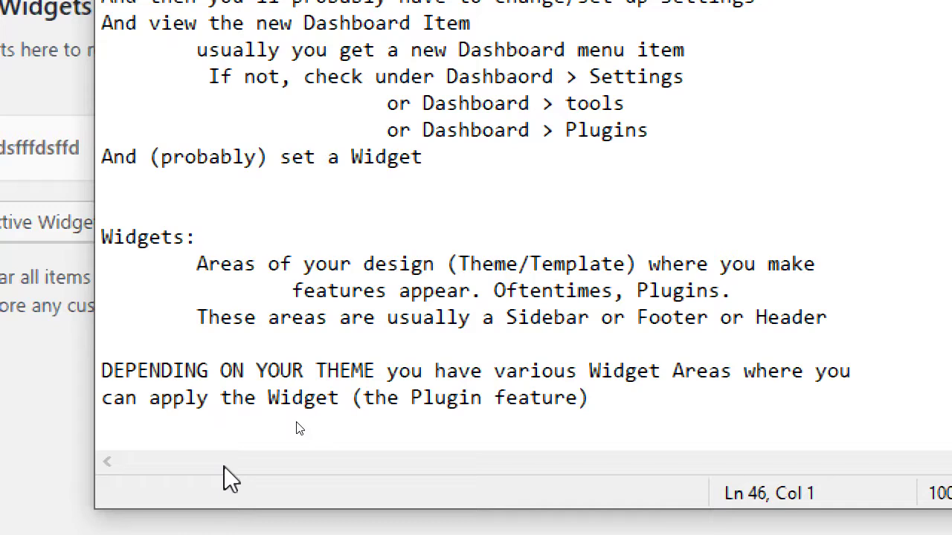
key(Return)
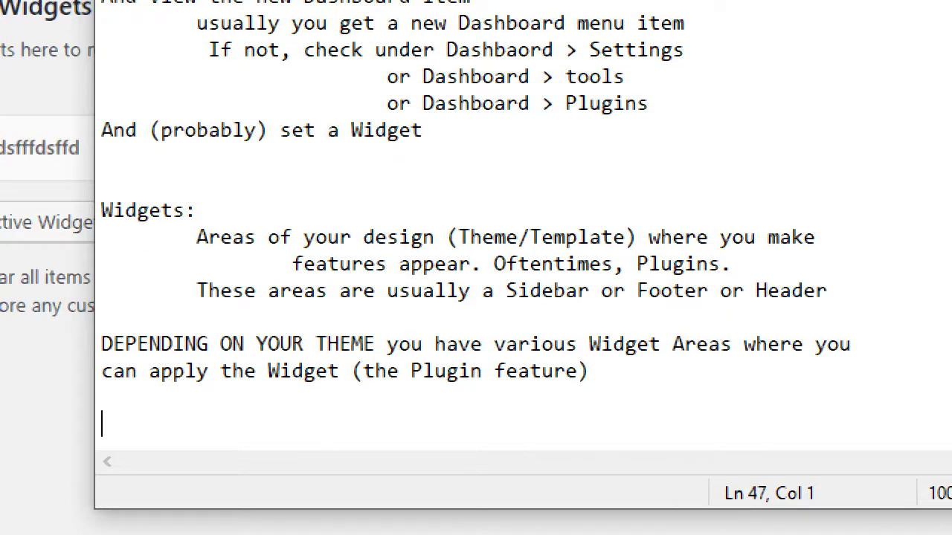
text(Best tip; e)
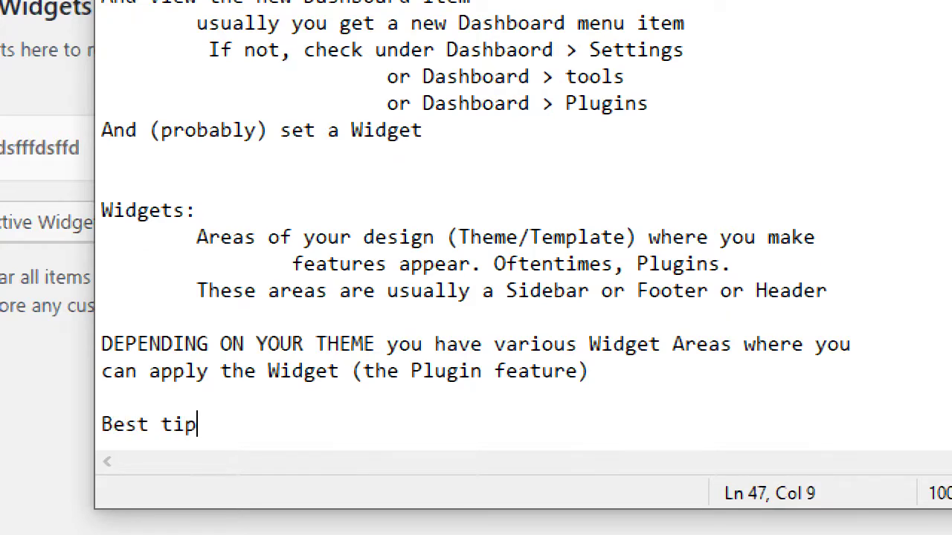
key(BackSpace)
key(BackSpace)
key(BackSpace)
text(P)
key(BackSpace)
key(BackSpace)
text(: experi)
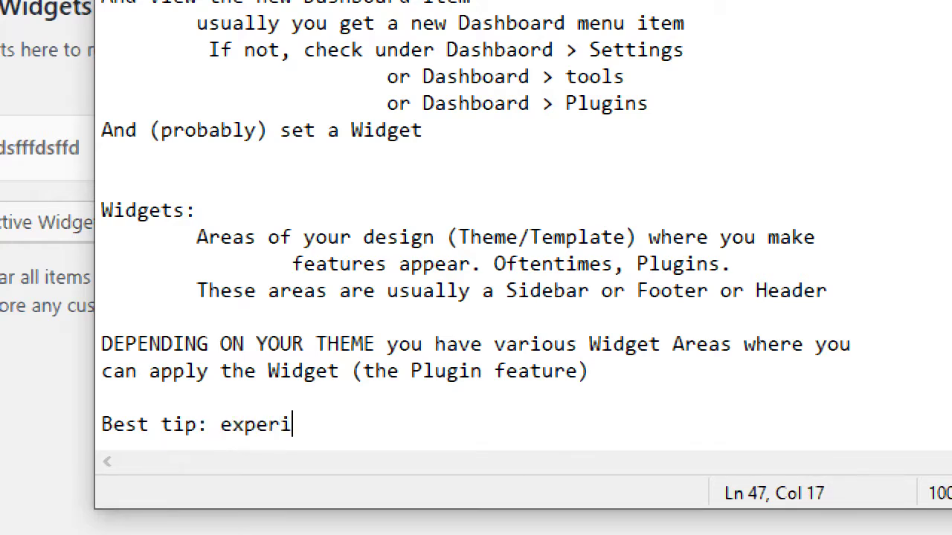
text(ment with the )
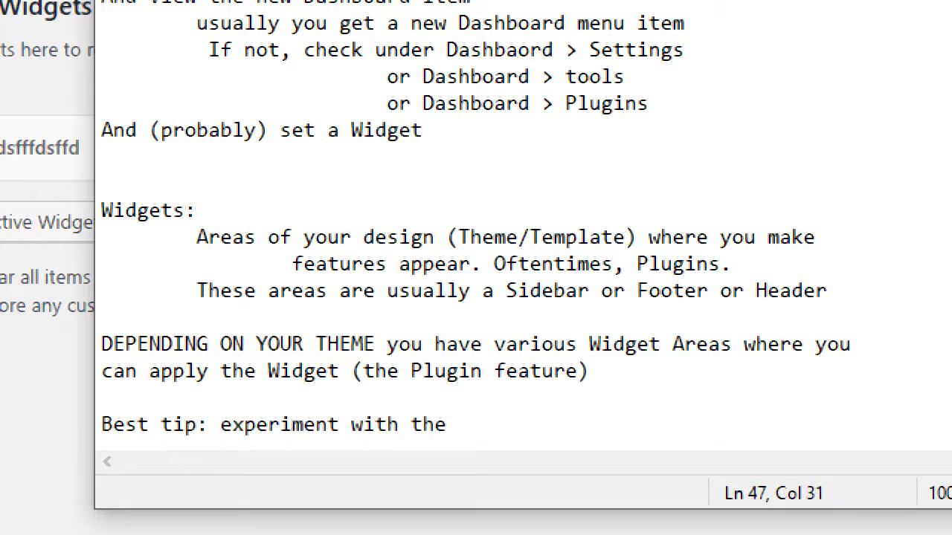
text(Widgets and ad)
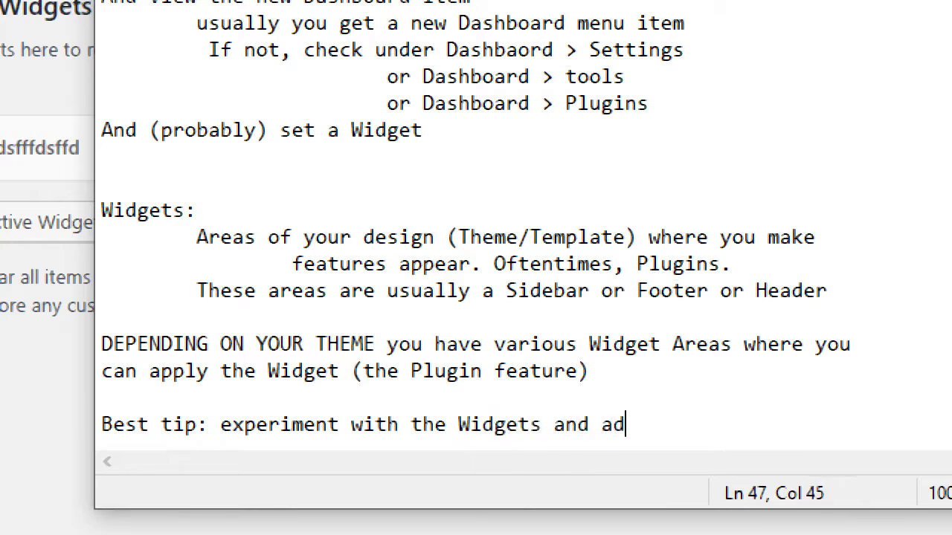
text(d them to different)
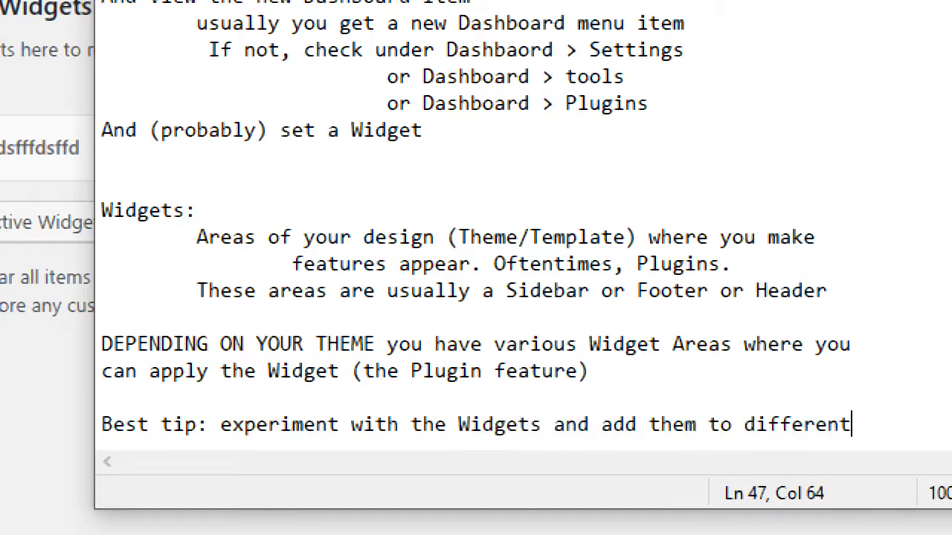
Continue the tip on an indented line reading "Widget Areas to see what features you can unlock."
key(Return)
key(Tab)
text(W)
key(BackSpace)
text(Widge)
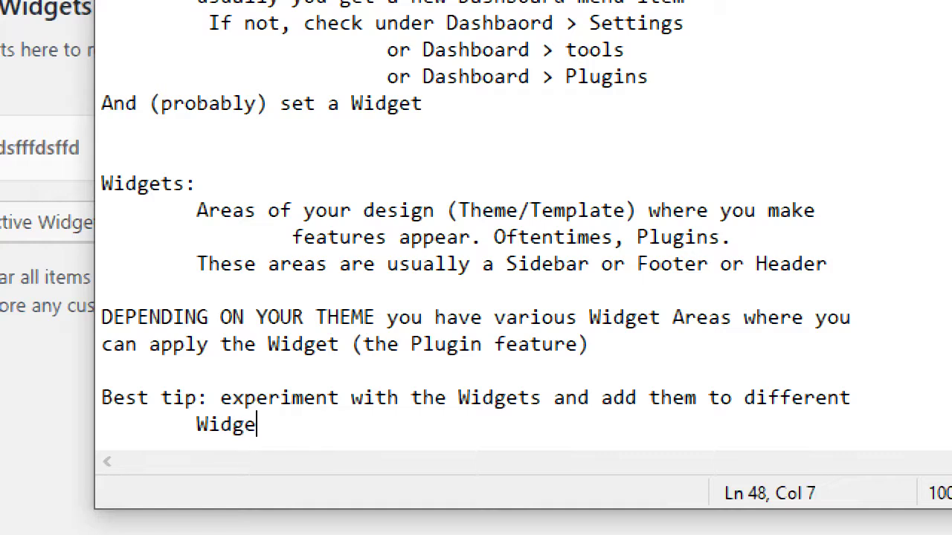
text(t Areas)
key(BackSpace)
key(BackSpace)
key(BackSpace)
key(BackSpace)
text(Are)
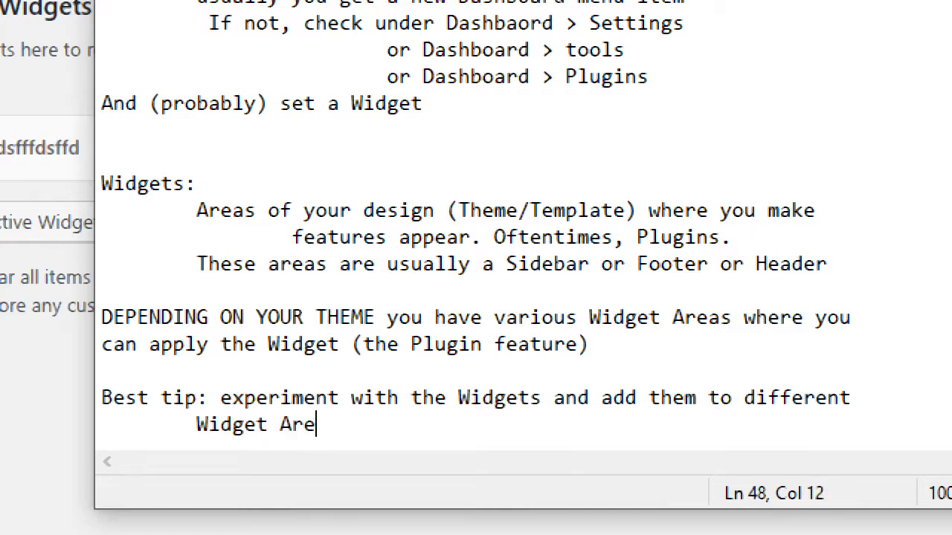
text(as to see what fea)
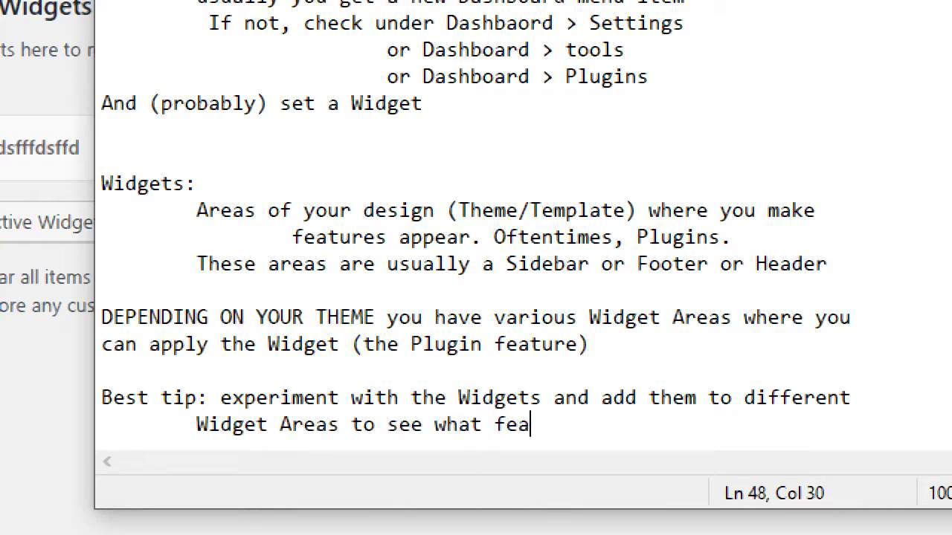
text(tures you can unlock.)
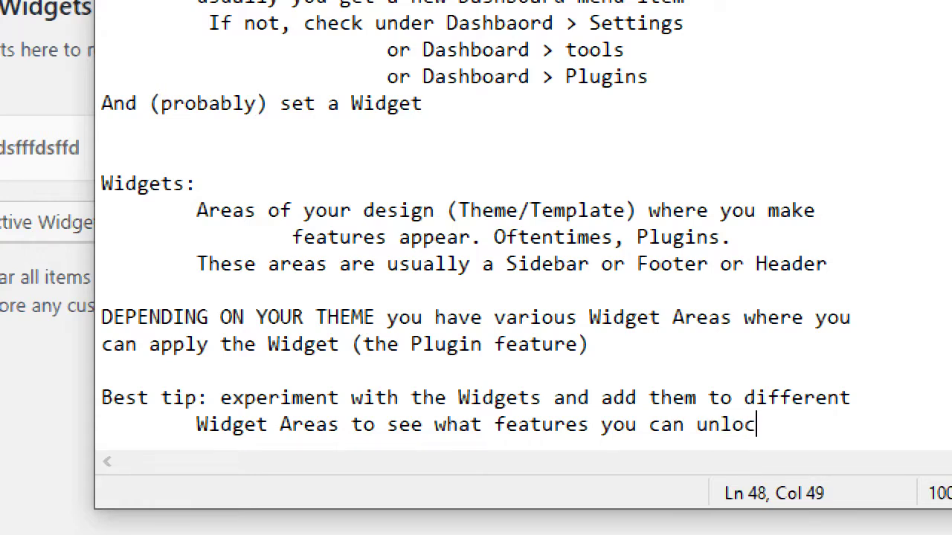
Add, after a blank line, the note "Instead of Deleting a Widget, you should probably put it under"
key(Return)
key(Return)
text(Instead of Deletin)
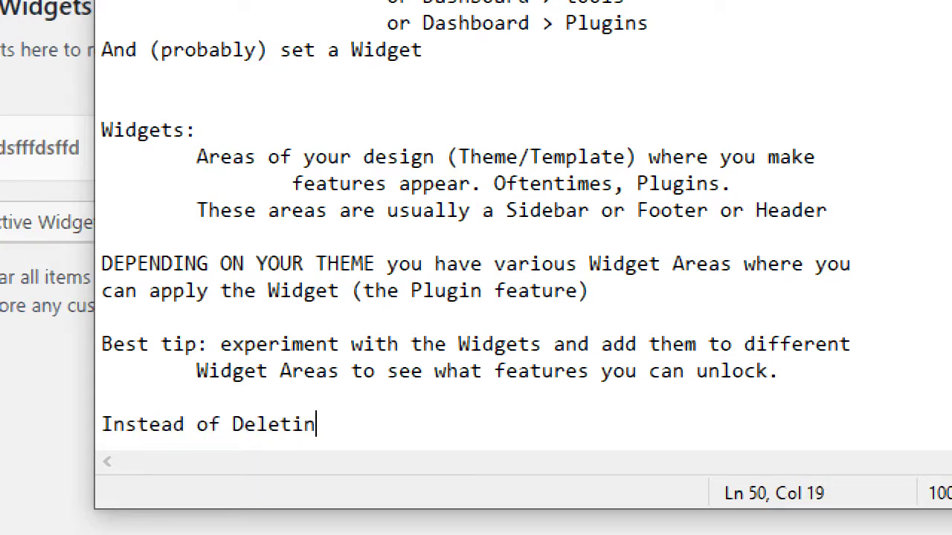
text(g a Widget, you)
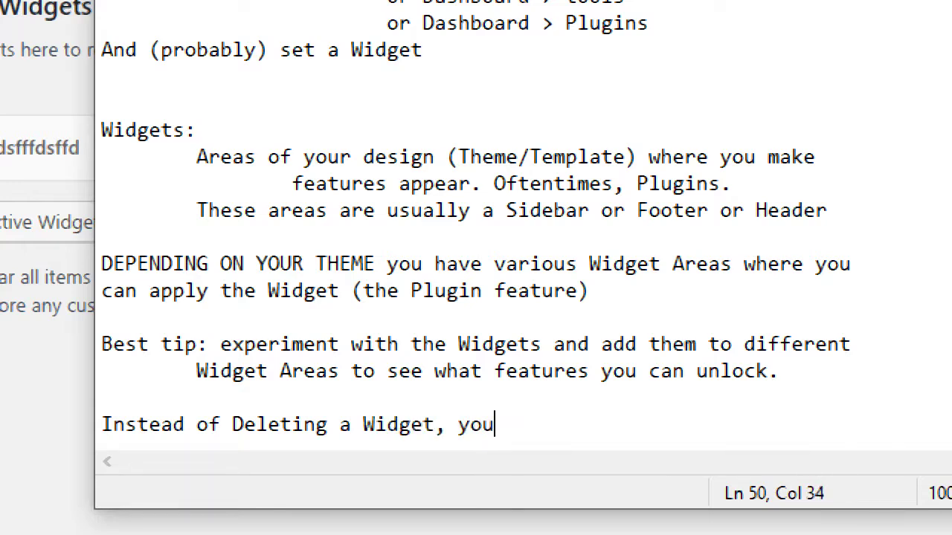
text( should)
key(BackSpace)
text(ld porbab)
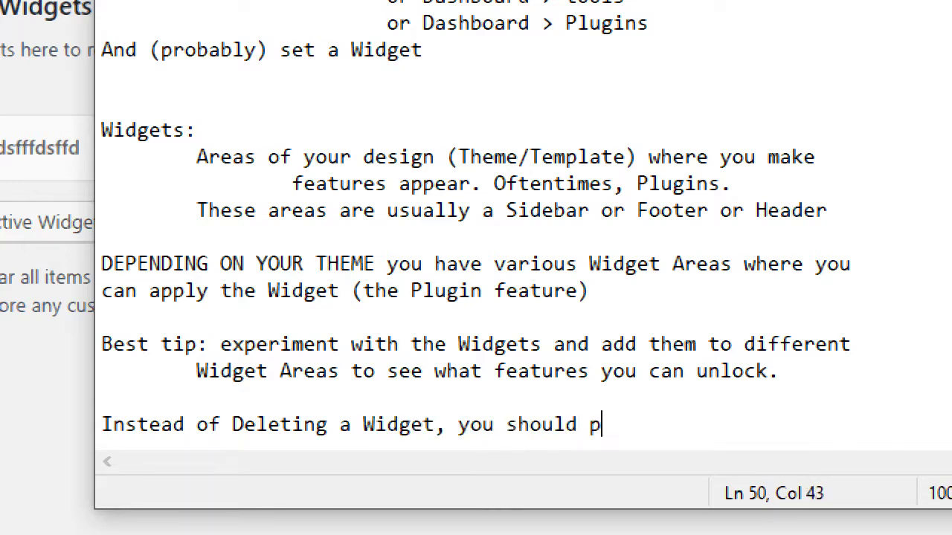
key(BackSpace)
key(BackSpace)
key(BackSpace)
key(BackSpace)
key(BackSpace)
text(robably put it under)
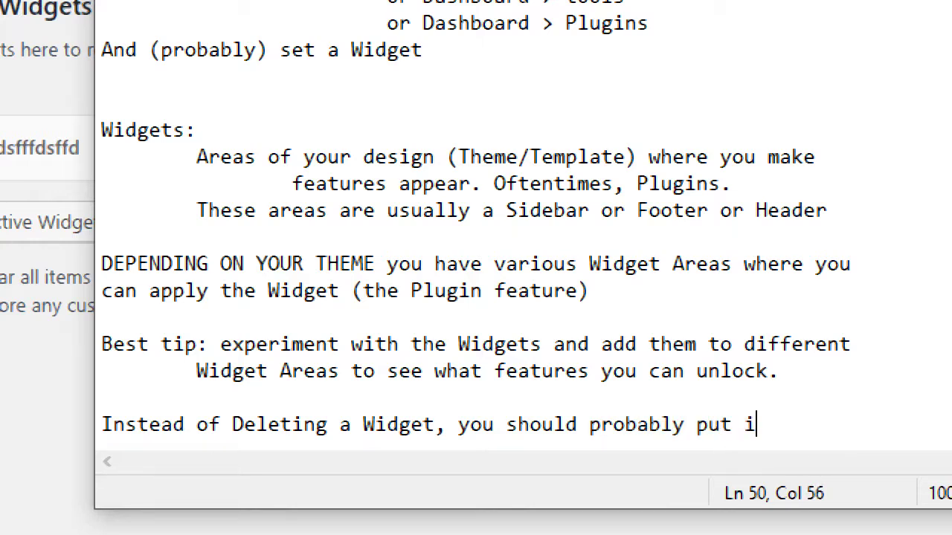
Finish the deletion note on a new line with "Inactive Widgets (so you don't lose the customizaiton)"
key(Return)
text(Inactive W)
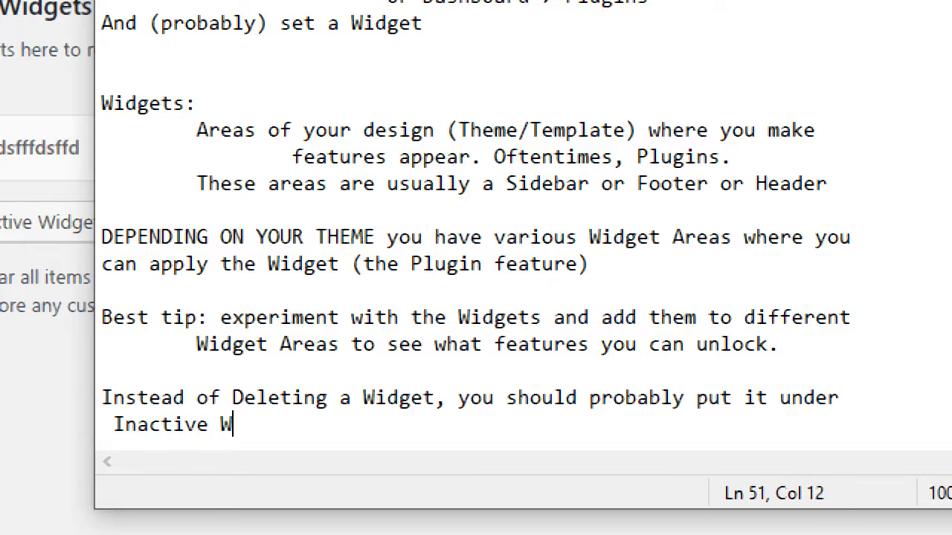
text(idgets (so )
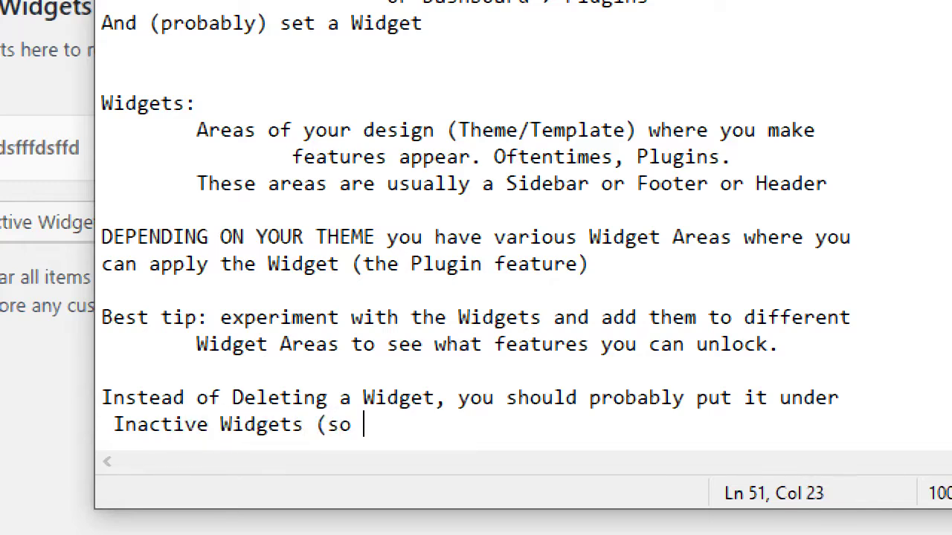
text(you don't lose the )
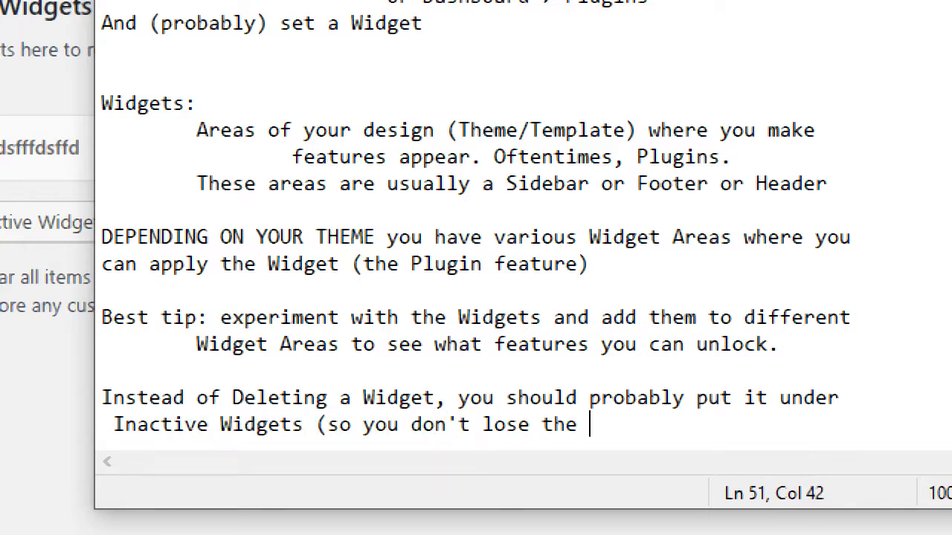
text(customizaiton))
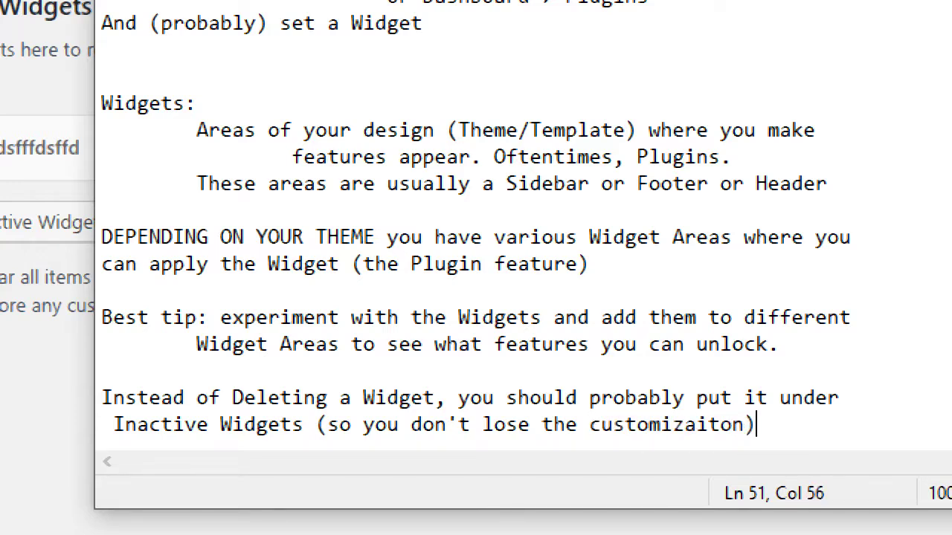
Add, after a blank line, the heading "How to transfer your WP site from 223 to home." and start a new line
key(Return)
key(Return)
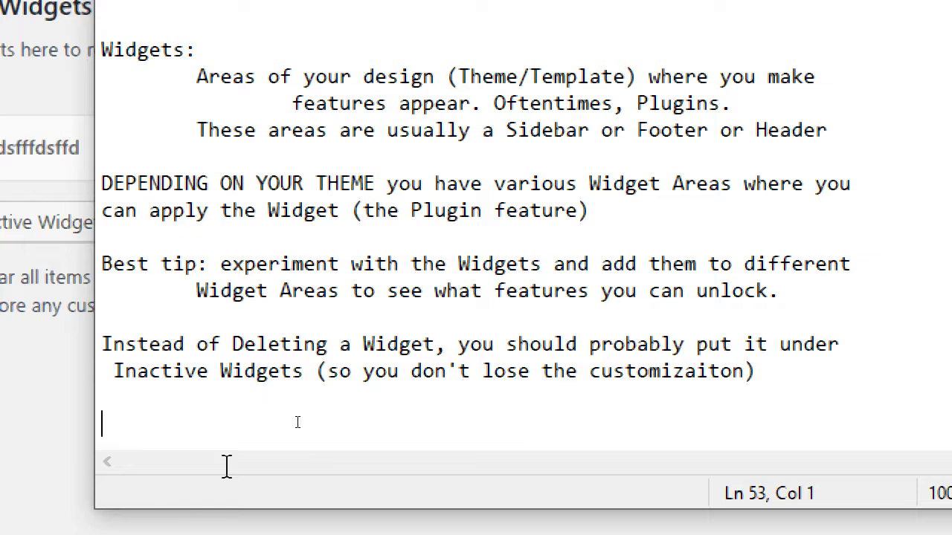
text(How to )
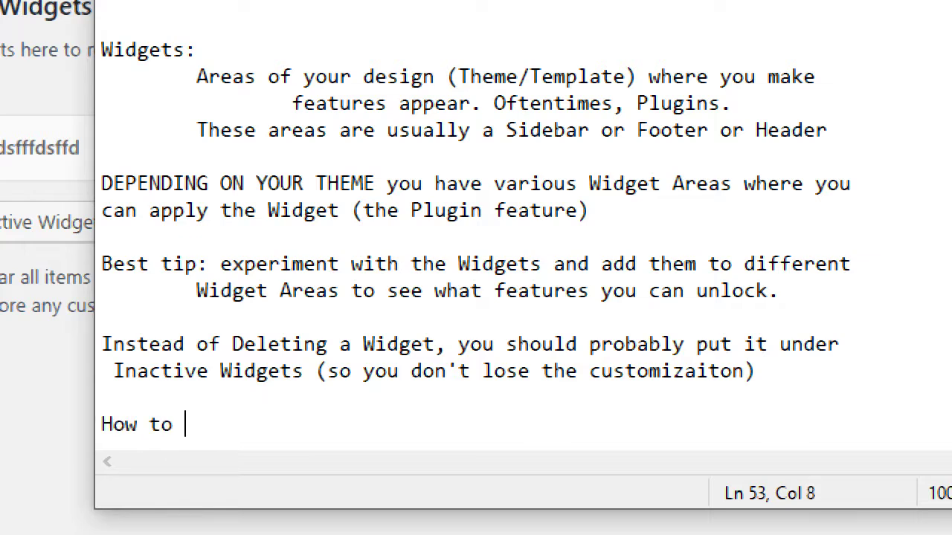
text(transfer your )
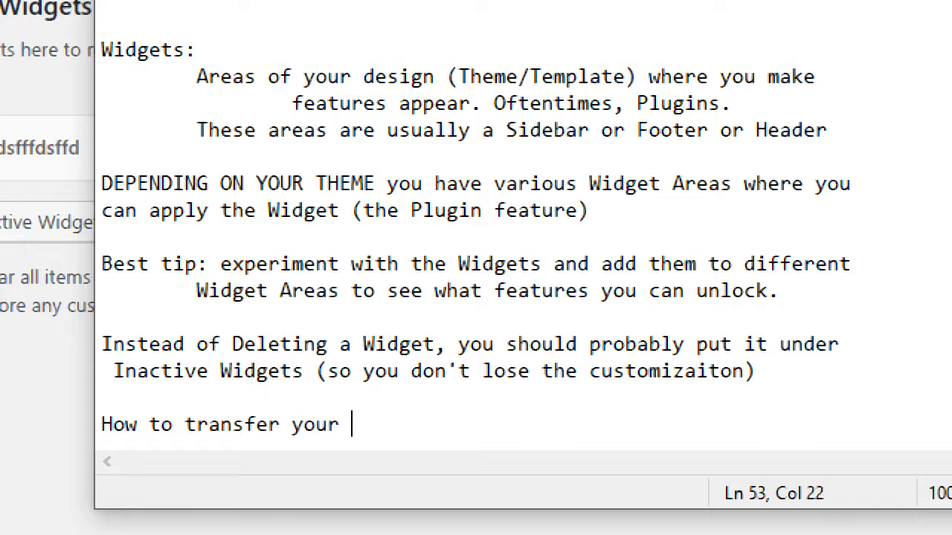
text(WP site from )
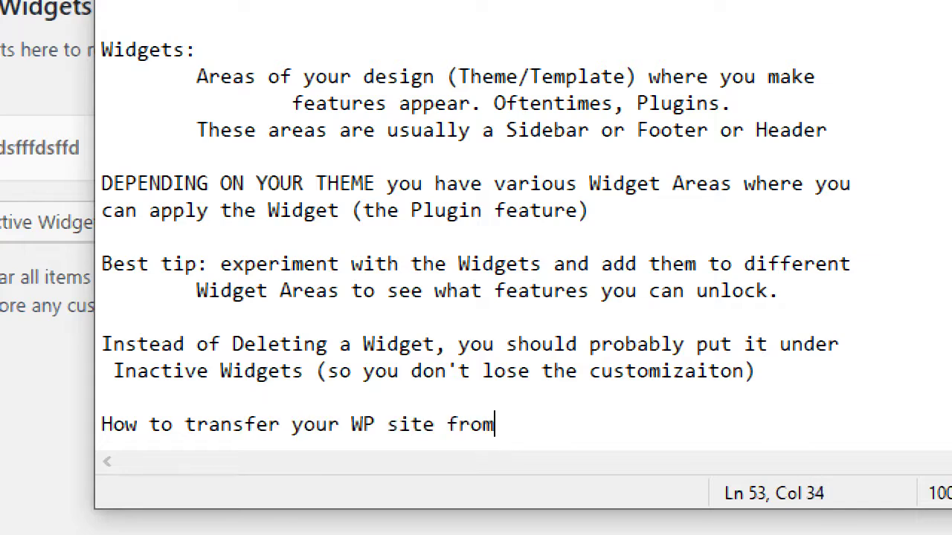
text(223 to home.)
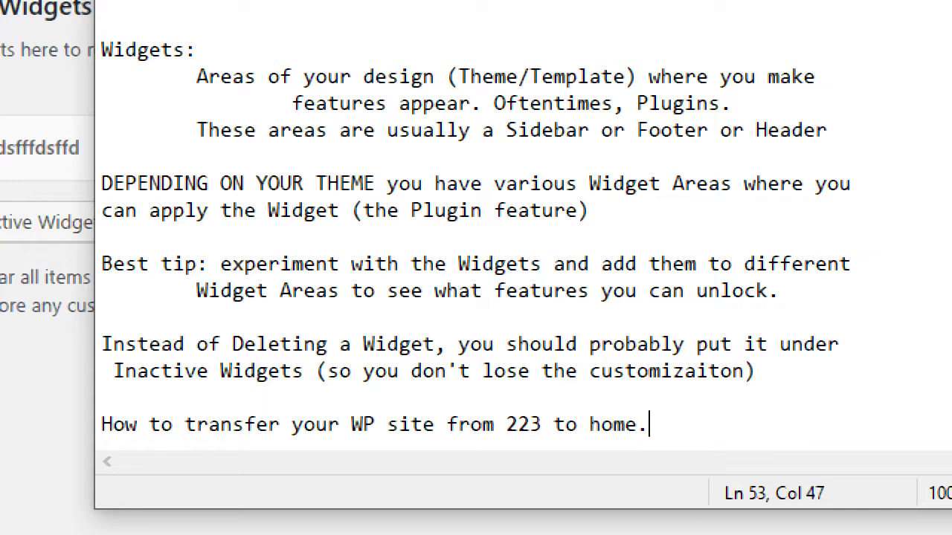
key(Return)
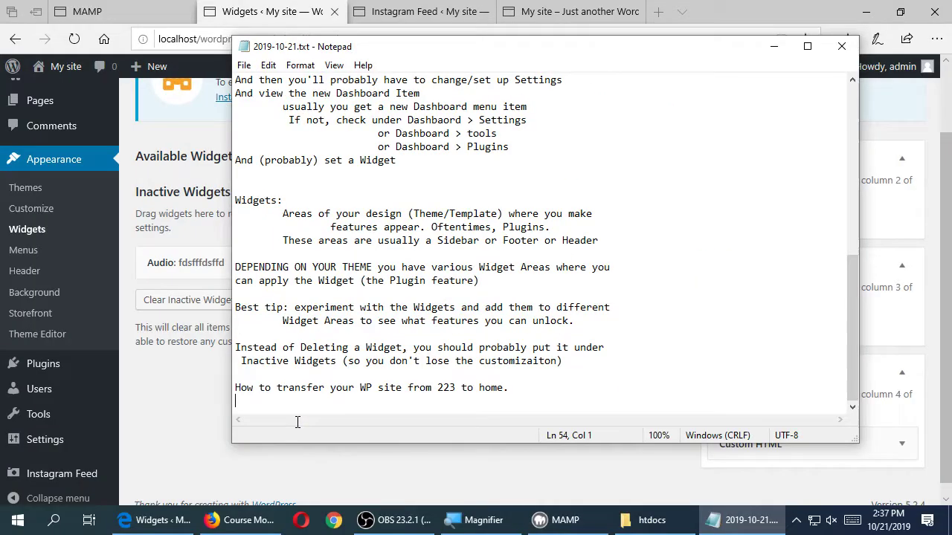
Show the wordpress folder in MAMP's htdocs directory in File Explorer, and open phpMyAdmin from the MAMP start page in the browser
click(646, 520)
drag(446, 206, 614, 363)
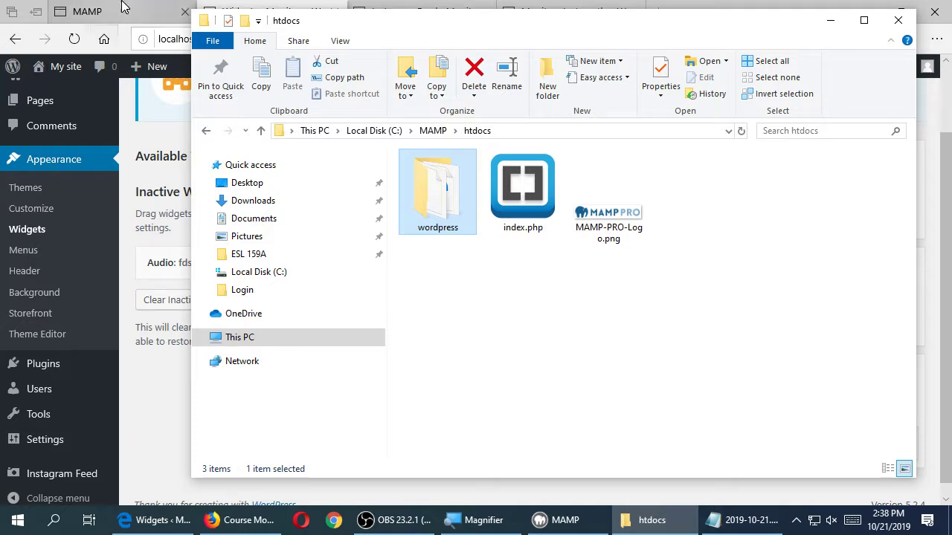
click(85, 15)
click(290, 88)
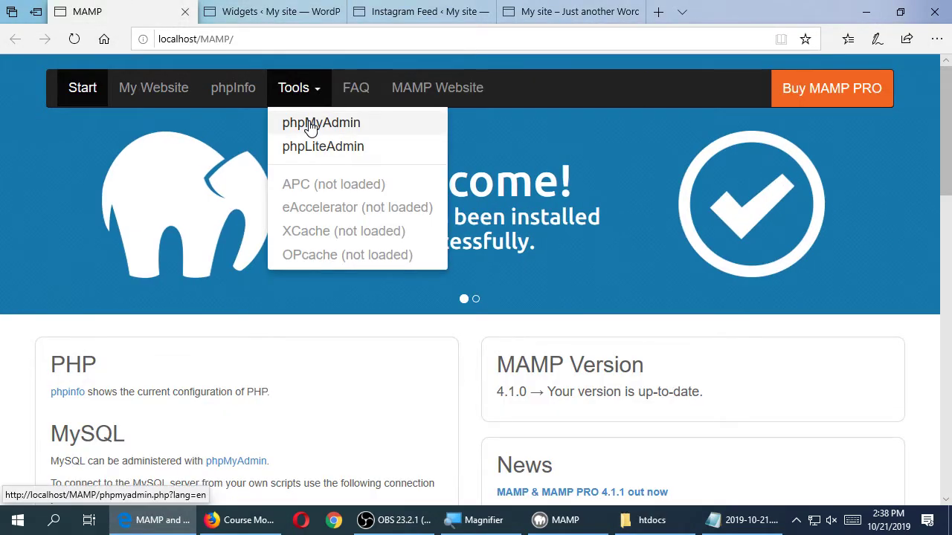
click(308, 122)
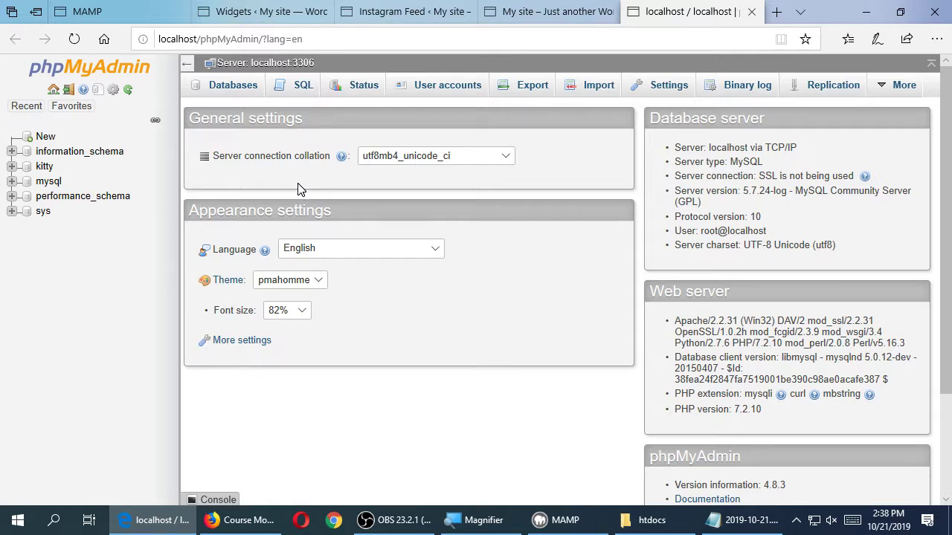
Review the site's front page, Instagram Feed settings, htdocs wordpress folder and phpMyAdmin, and return to the WordPress Widgets page
click(529, 8)
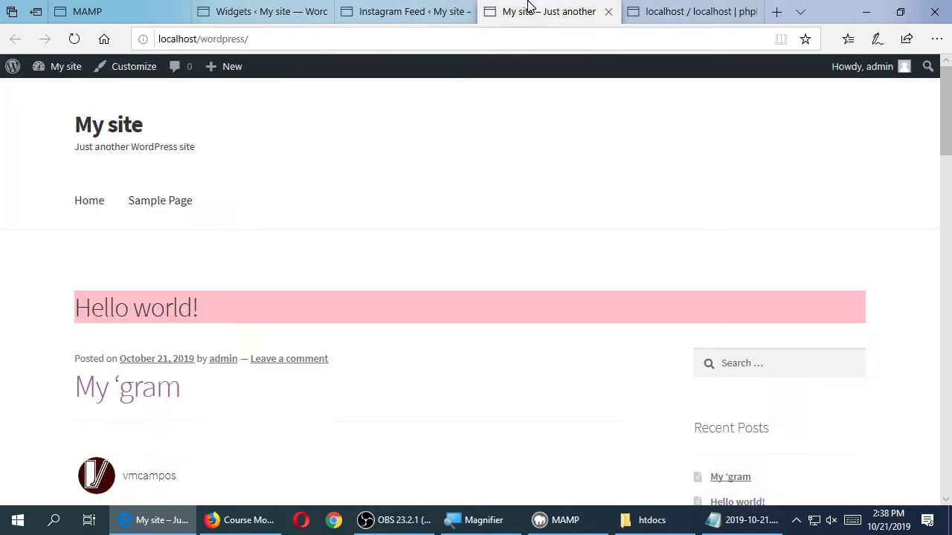
click(409, 8)
click(655, 519)
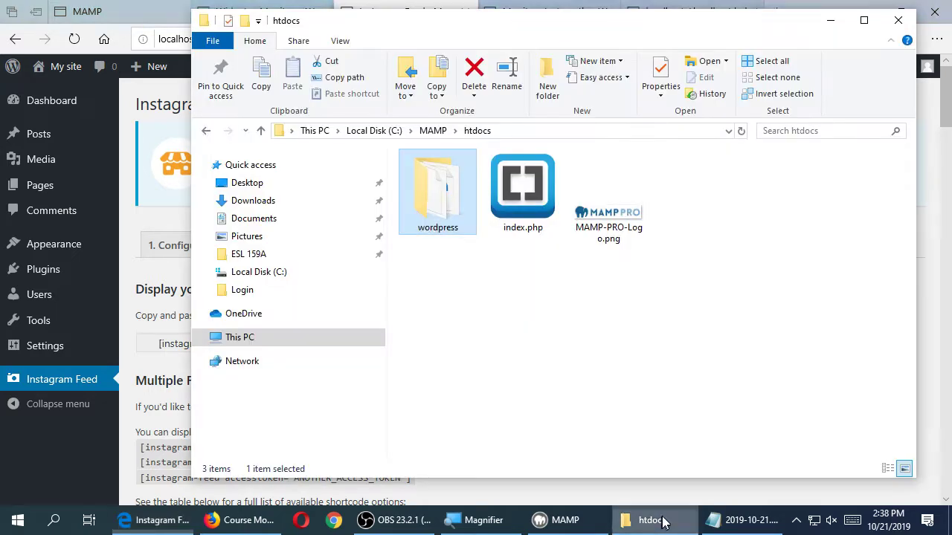
drag(437, 187, 592, 363)
drag(678, 15, 675, 33)
click(676, 12)
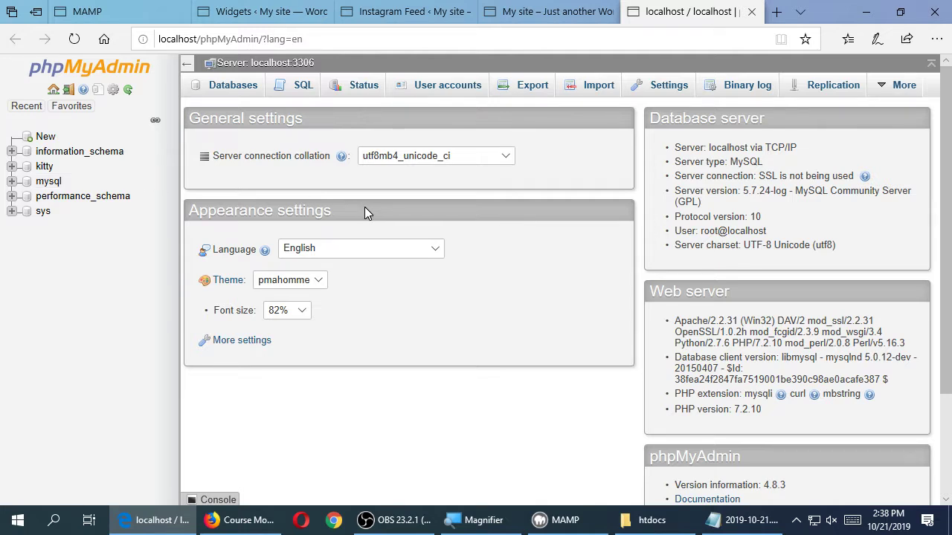
click(283, 12)
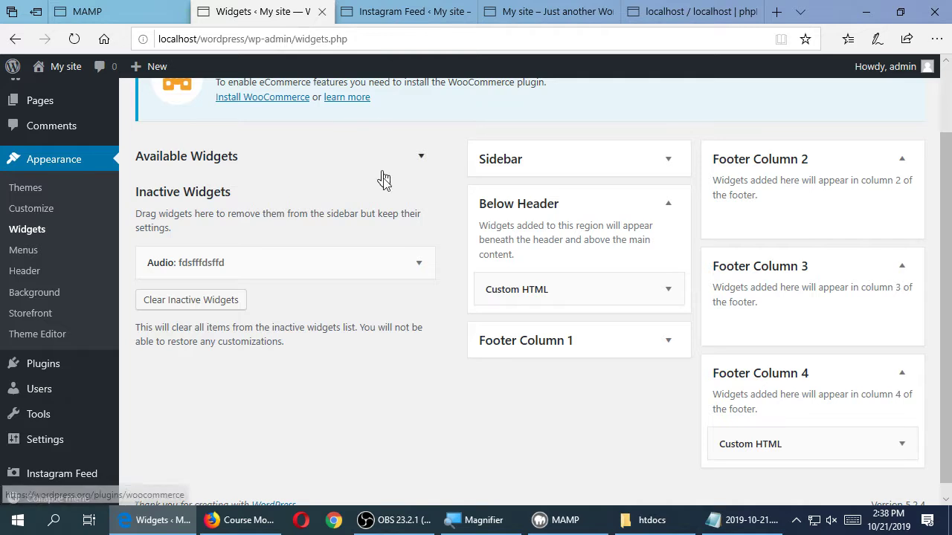
Switch to the Notepad notes and add the indented line "Using a Backup/Archiving Plugin you can make a copy" under the transfer heading
scroll(380, 159, up, 2)
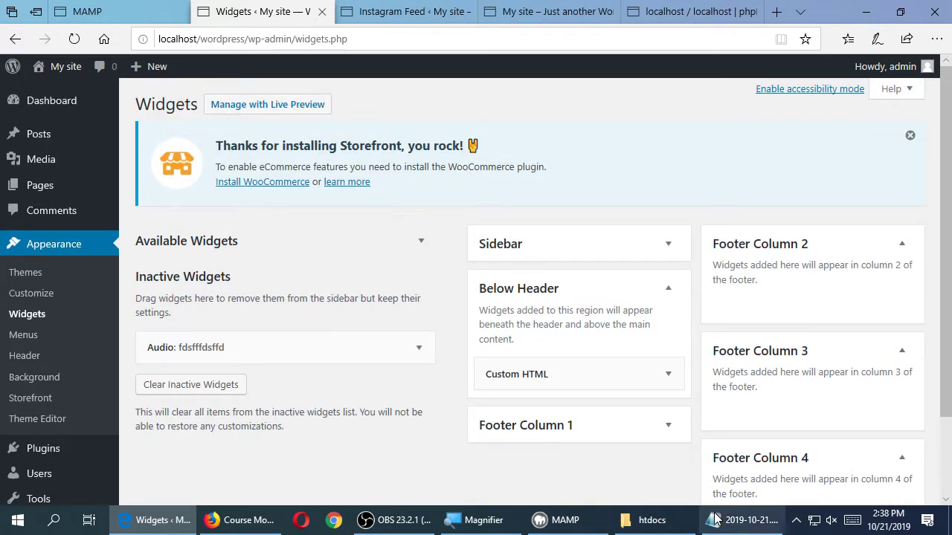
click(719, 511)
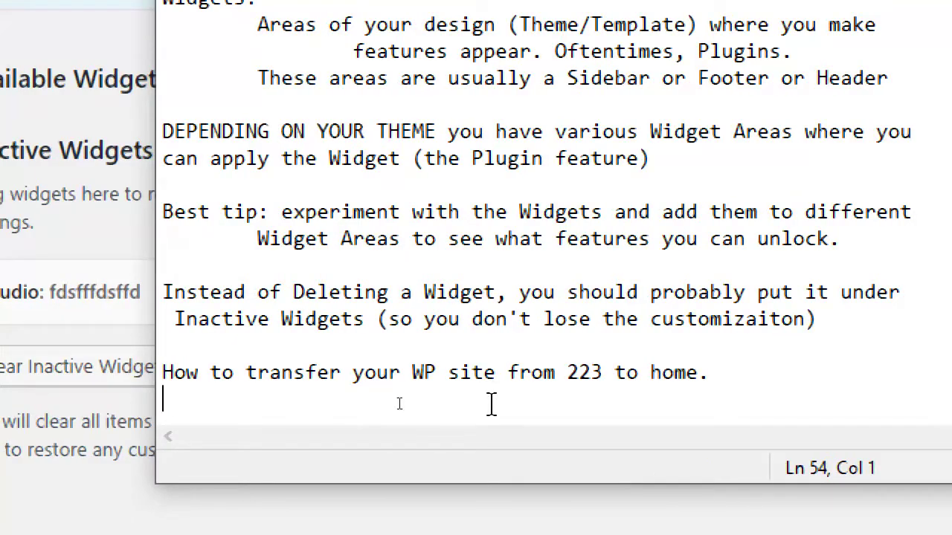
key(Tab)
text(Using a Backup/Archiving )
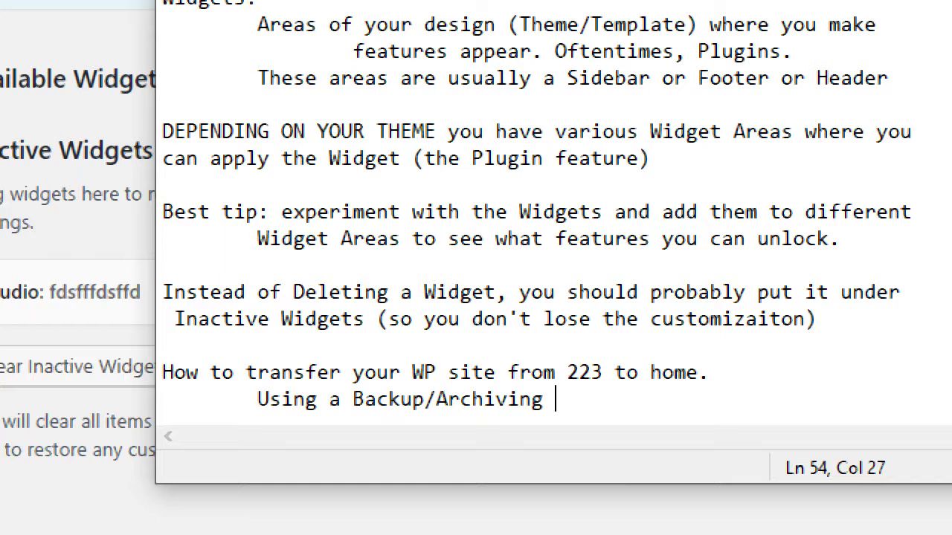
text(Plugin you can ma)
key(BackSpace)
text(make a copy)
Continue the backup note on a new indented line with "of ALL the files and Database of a site"
key(Return)
key(Tab)
text(of the)
key(BackSpace)
key(BackSpace)
key(BackSpace)
key(BackSpace)
text(ALL the files )
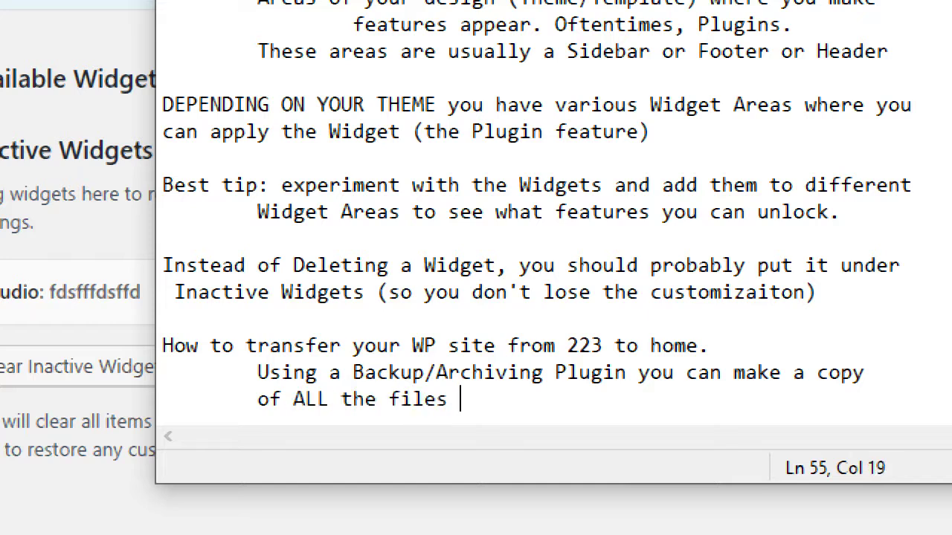
text(and Database)
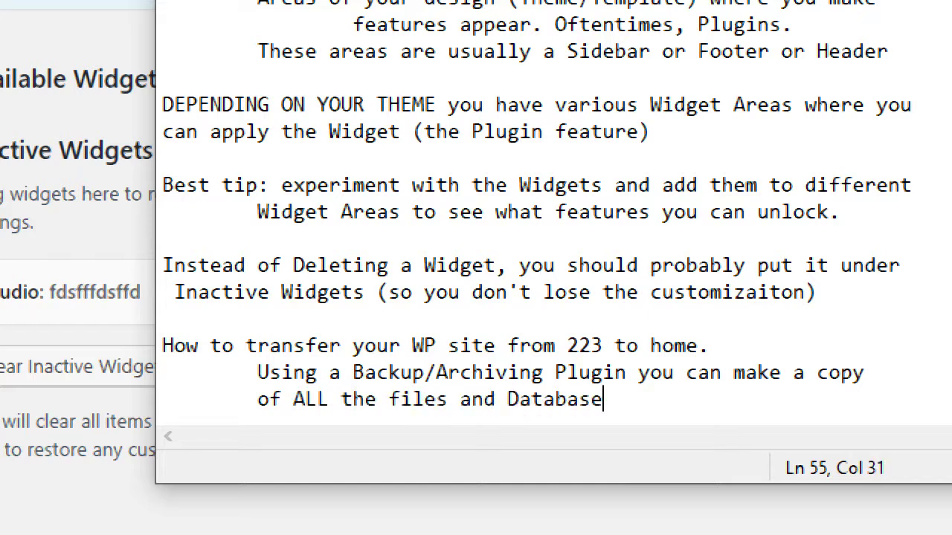
text( of a site)
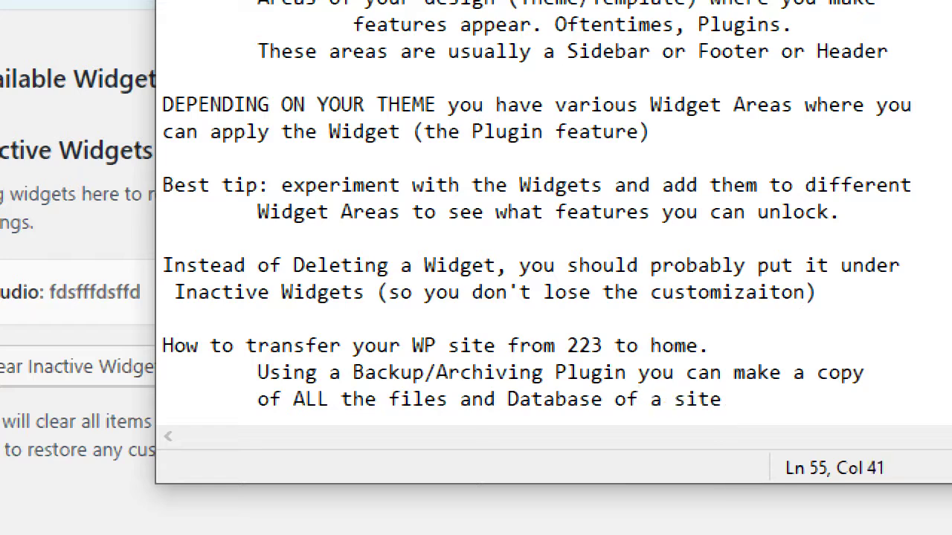
Finish the backup note with ", so that you", continue on an indented line with "can transport it.", and start a new line
text(, so that you)
key(Return)
key(Tab)
text(c)
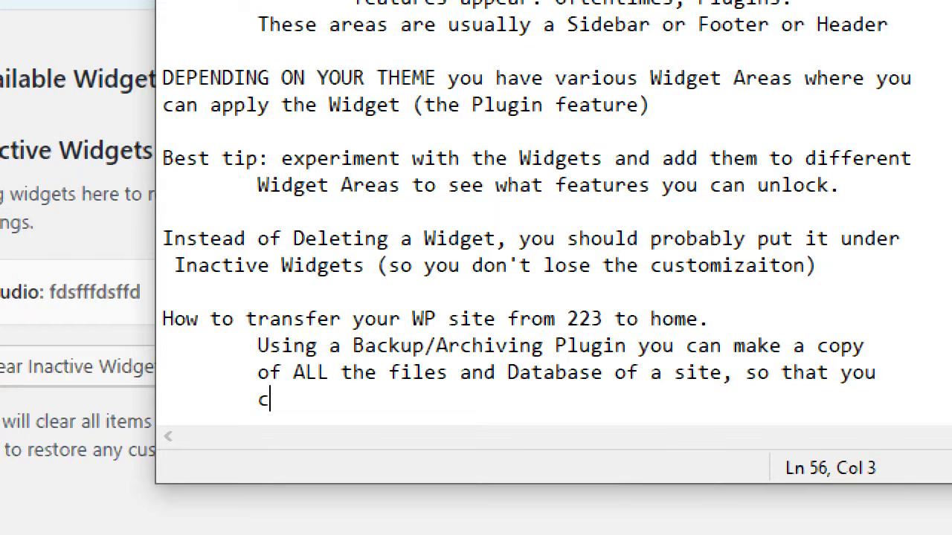
text(an transpor)
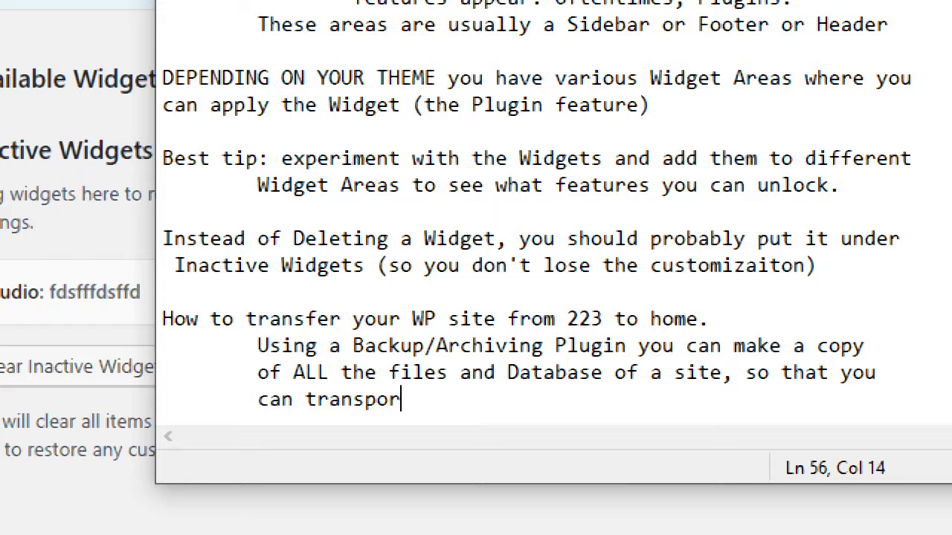
text(t it.)
key(Return)
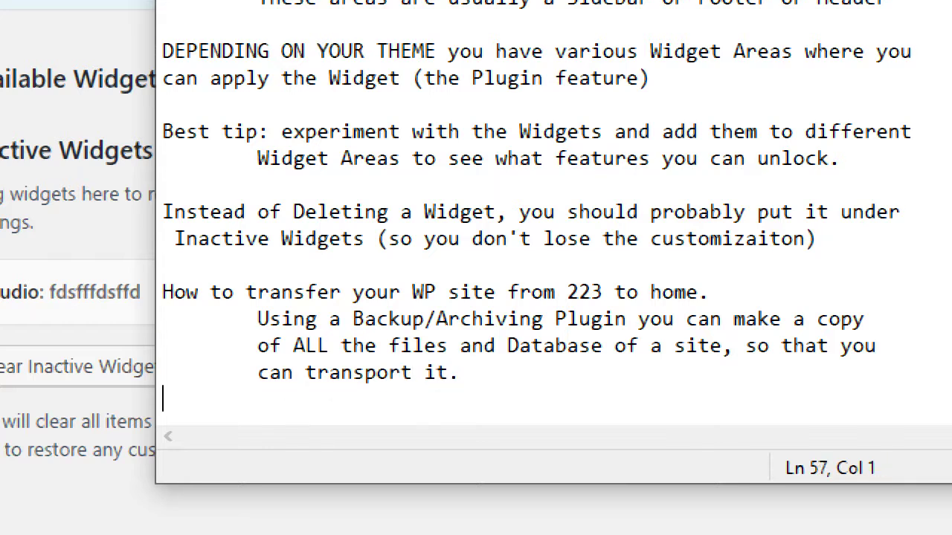
Add, after a blank line, the recommendation "I recommend: Duplicator Plugin"
key(Return)
text(I)
text( re ocmme)
key(BackSpace)
key(BackSpace)
key(BackSpace)
key(BackSpace)
key(BackSpace)
key(BackSpace)
text(commend: )
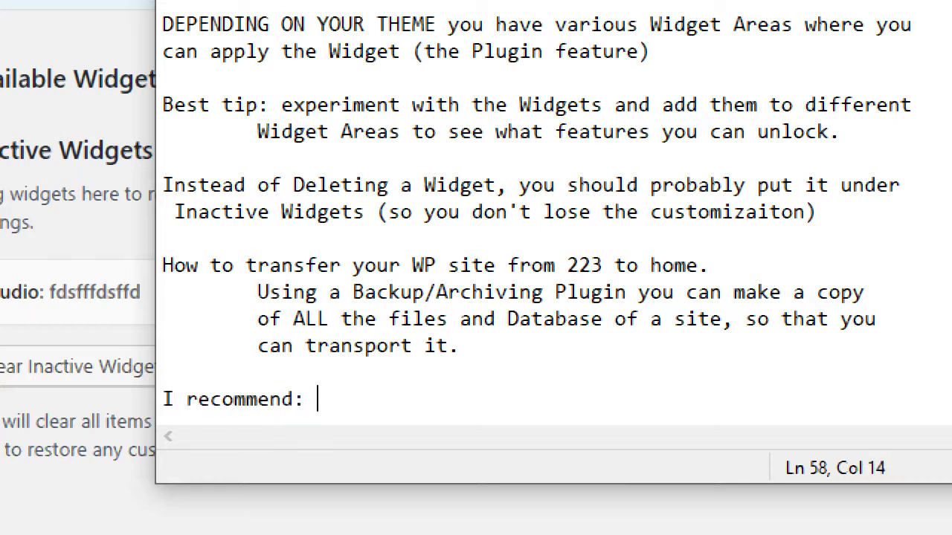
text(Duplicator)
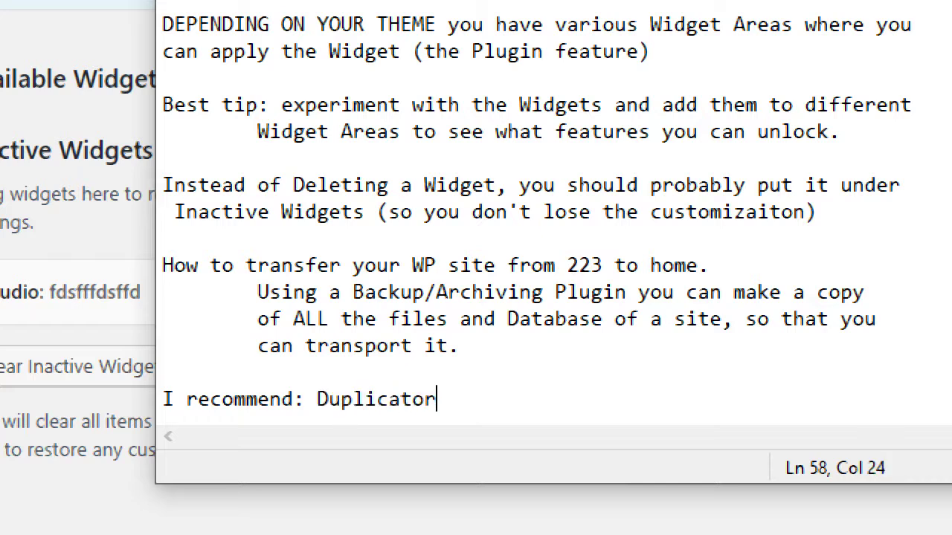
text( Plugin)
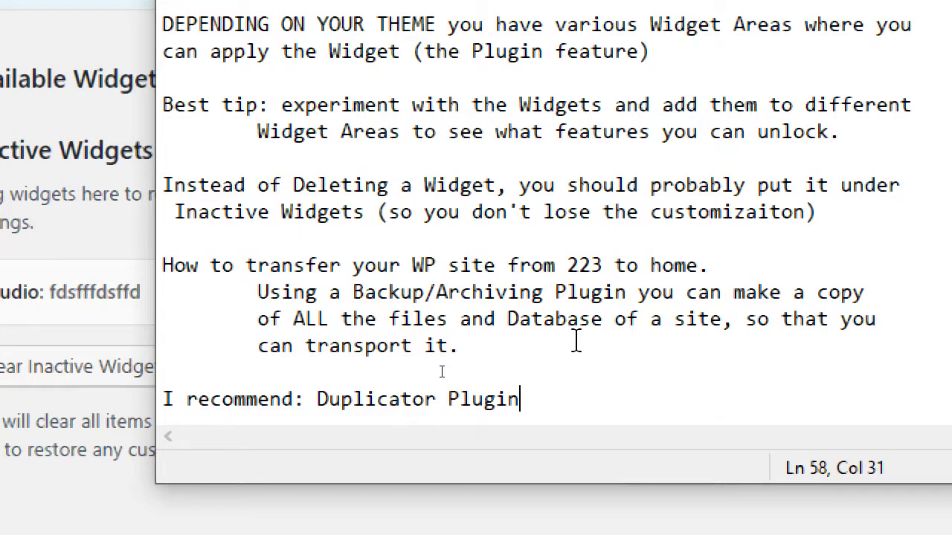
Switch back to the WordPress admin in the browser and search the plugins available to add for "duplicator"
key(super+minus)
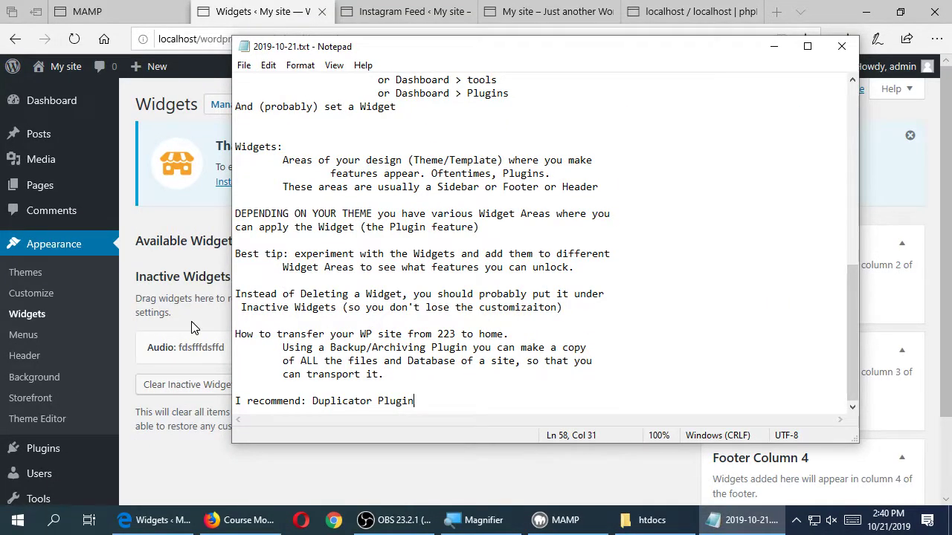
click(132, 221)
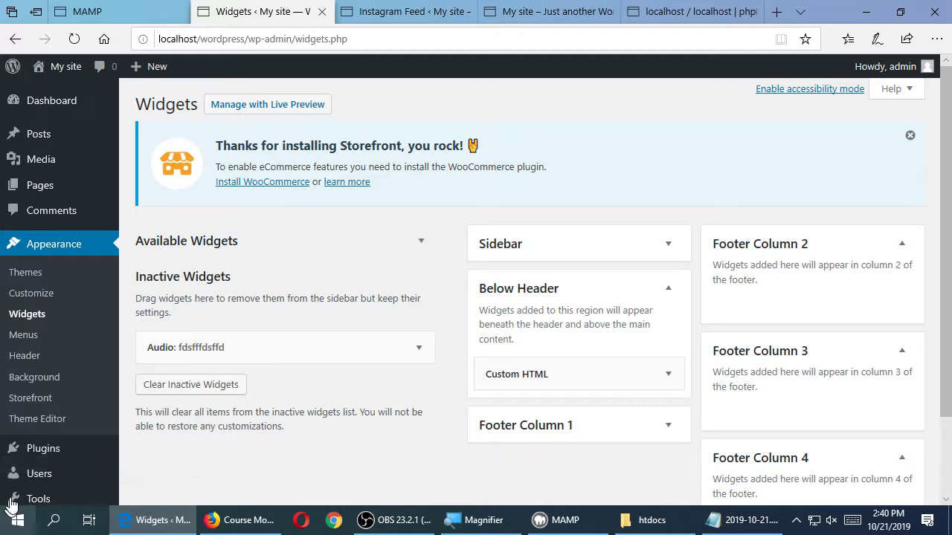
mouse_move(60, 450)
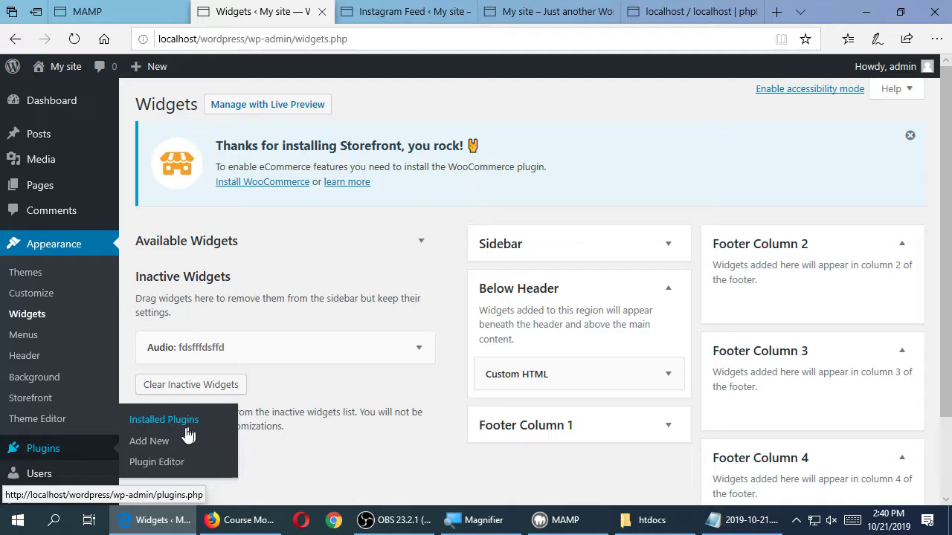
click(174, 445)
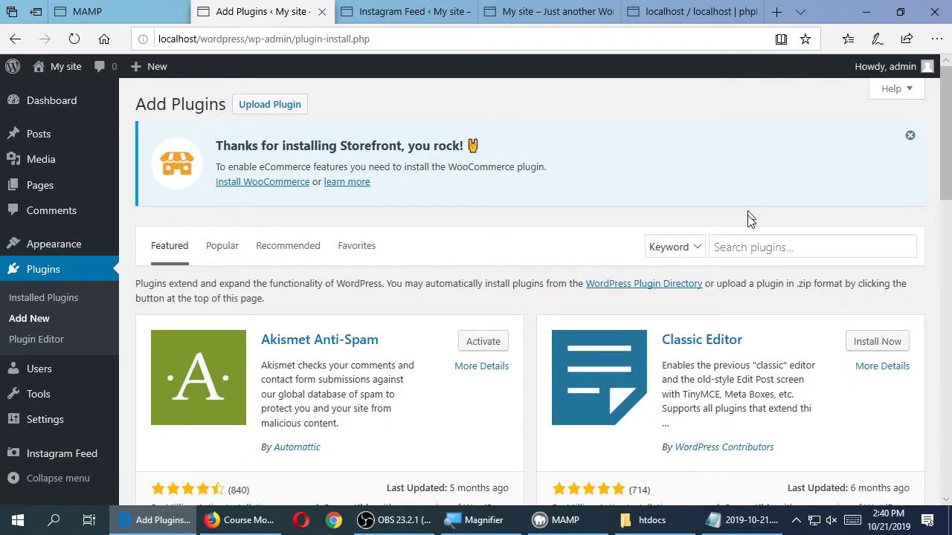
click(770, 247)
text(duplicator)
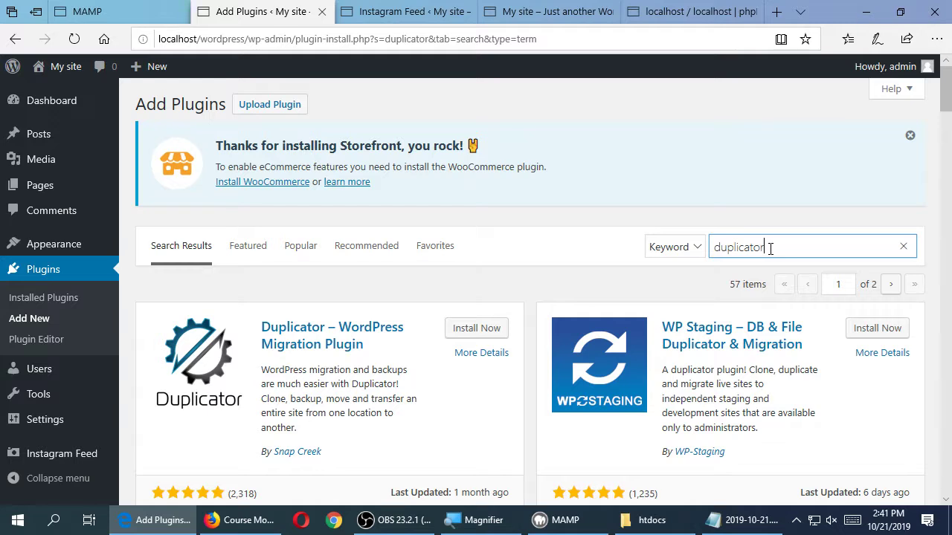
Install and activate the "Duplicator – WordPress Migration Plugin" by Snap Creek
scroll(722, 223, down, 3)
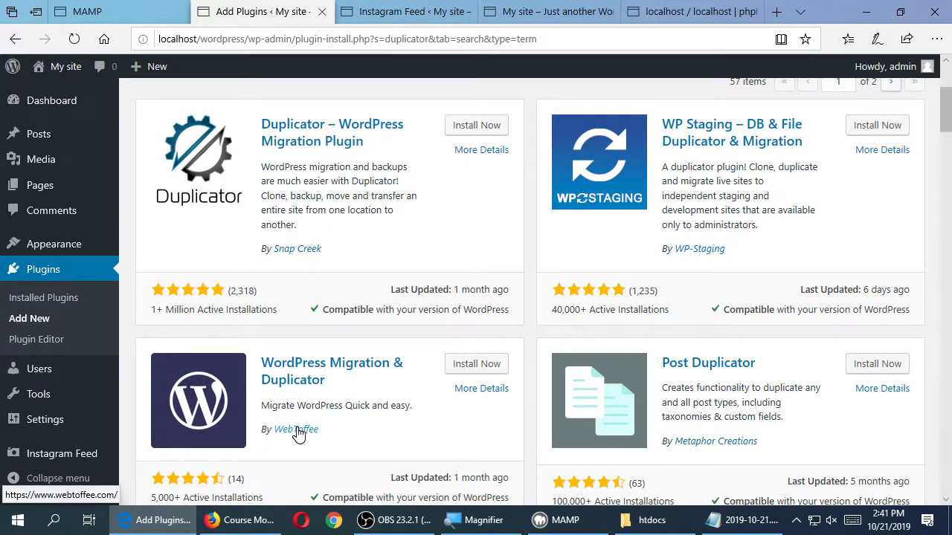
scroll(394, 380, up, 1)
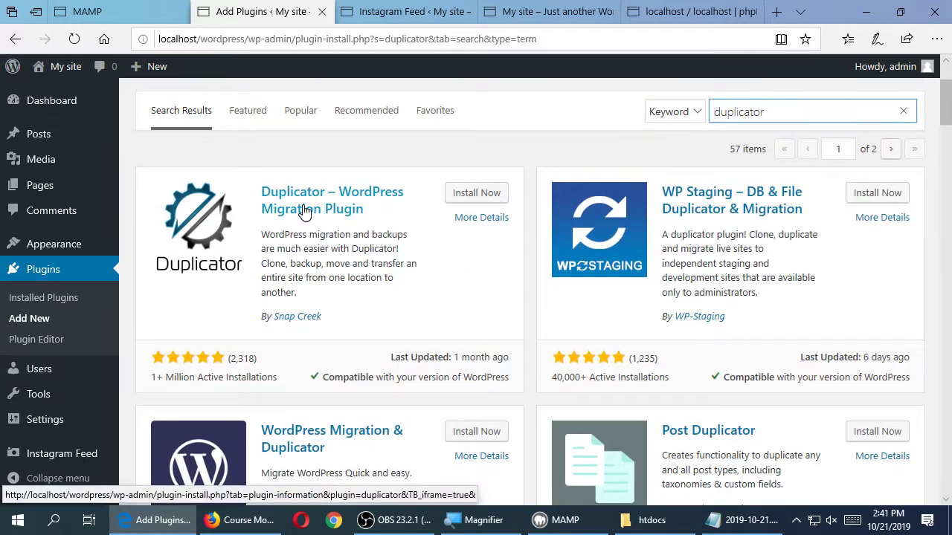
click(464, 195)
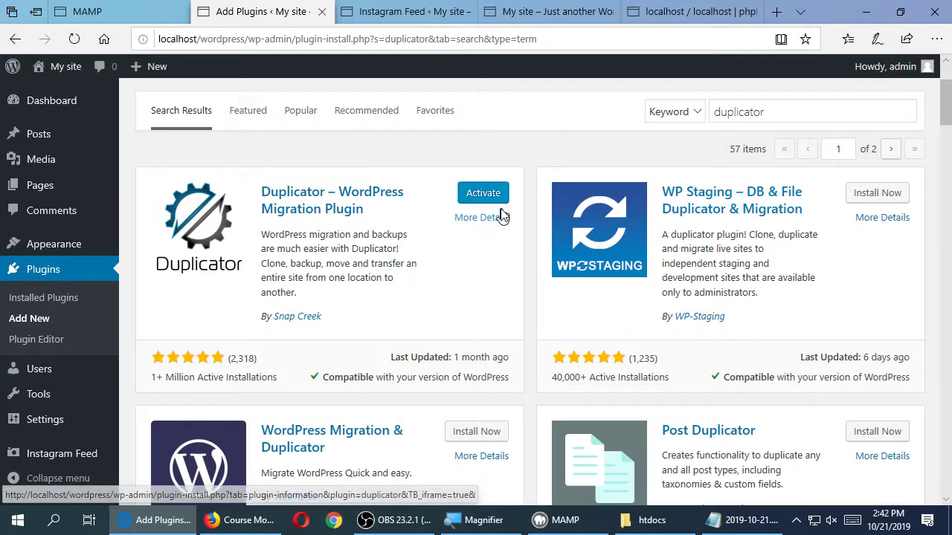
click(501, 198)
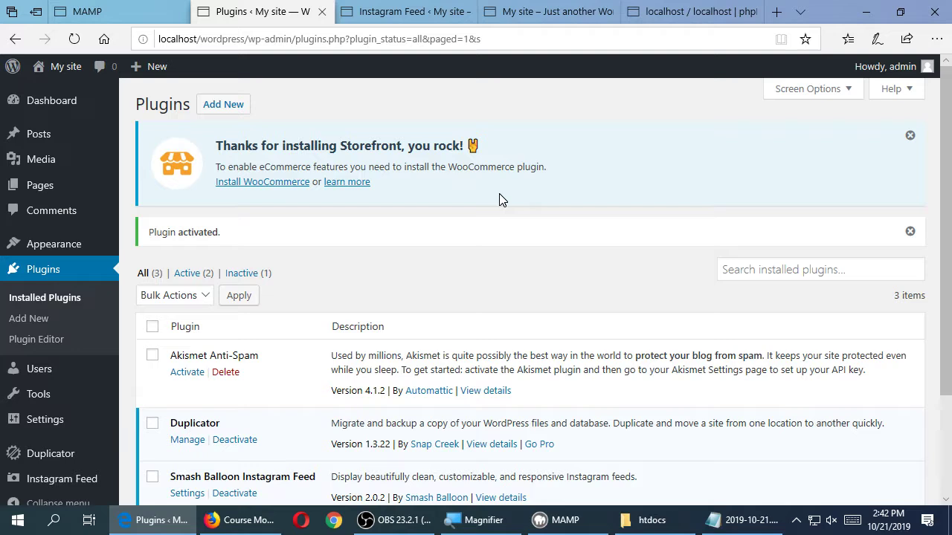
Open Duplicator's Packages page from the WordPress admin and look over the package list
scroll(484, 213, down, 1)
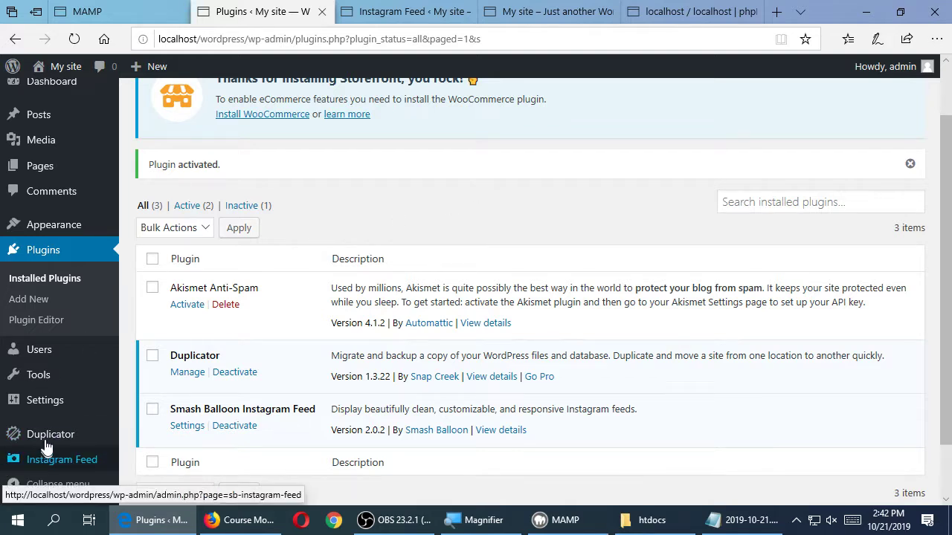
mouse_move(47, 440)
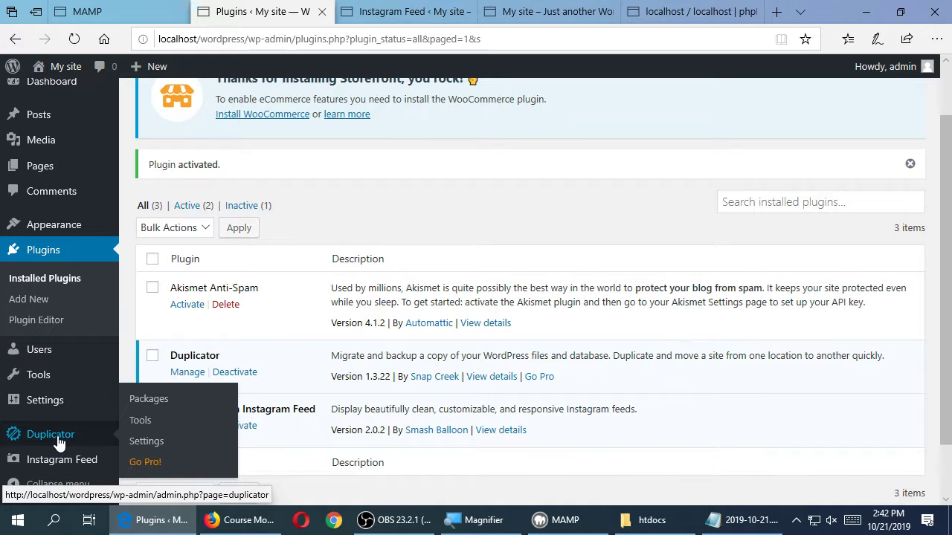
click(59, 443)
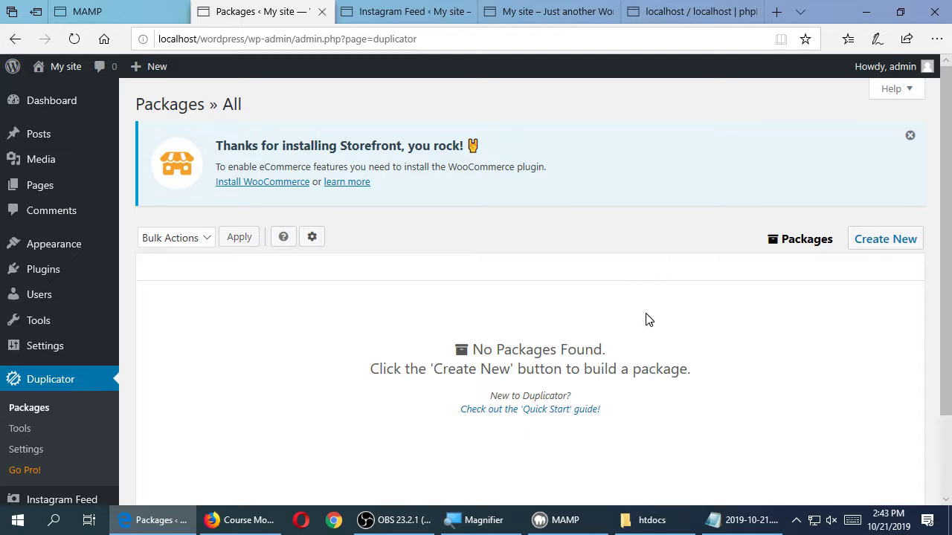
scroll(647, 319, down, 2)
scroll(601, 385, up, 2)
scroll(570, 384, down, 2)
scroll(569, 376, up, 2)
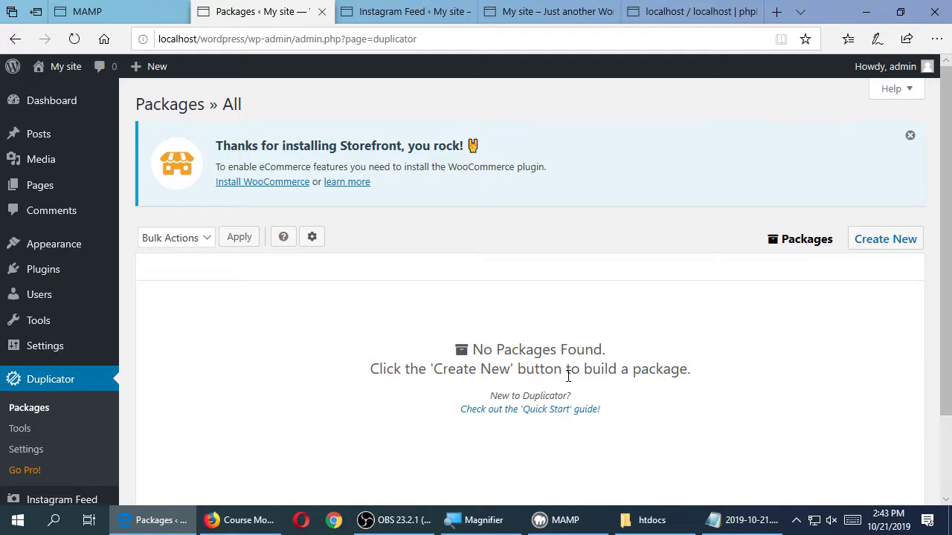
Start a new Duplicator package with the default name 20191021_mysite and setup options, and run the system scan
click(887, 252)
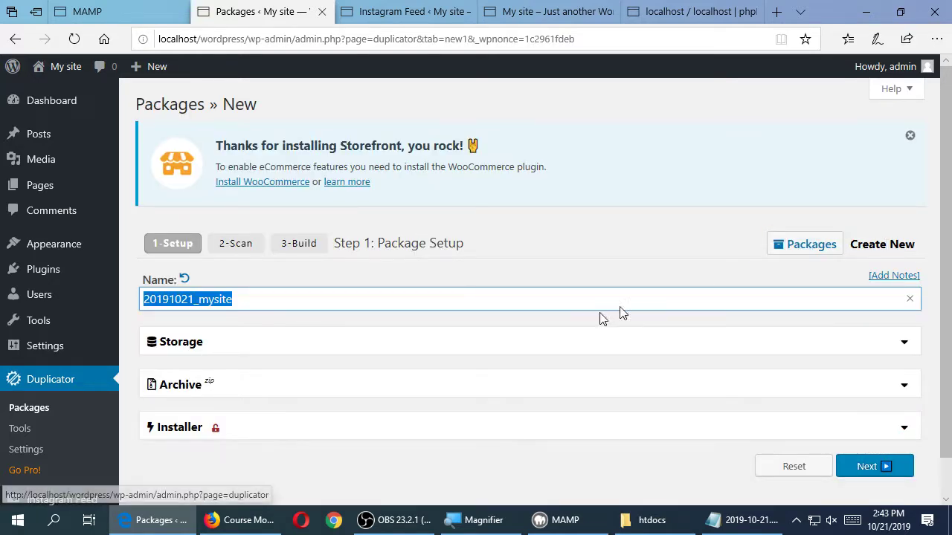
scroll(340, 350, down, 1)
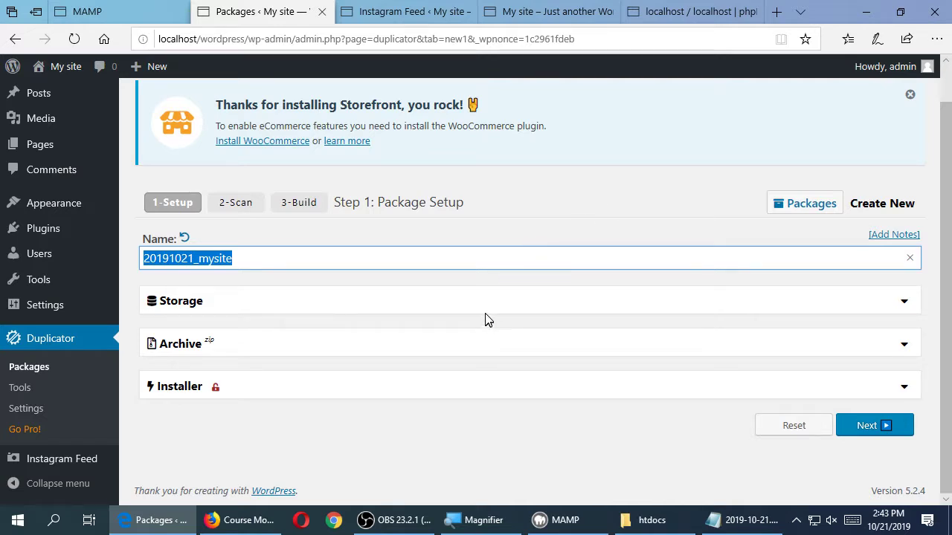
scroll(482, 315, up, 1)
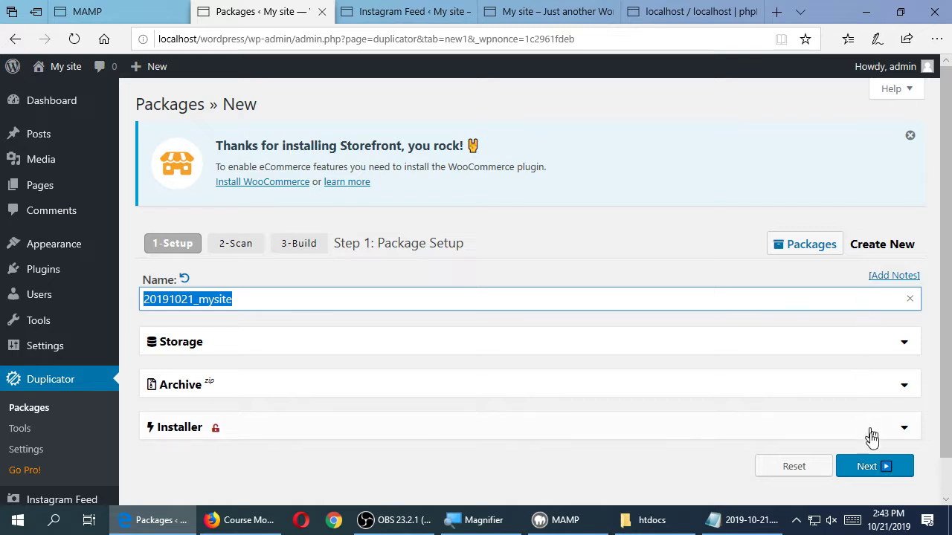
click(876, 467)
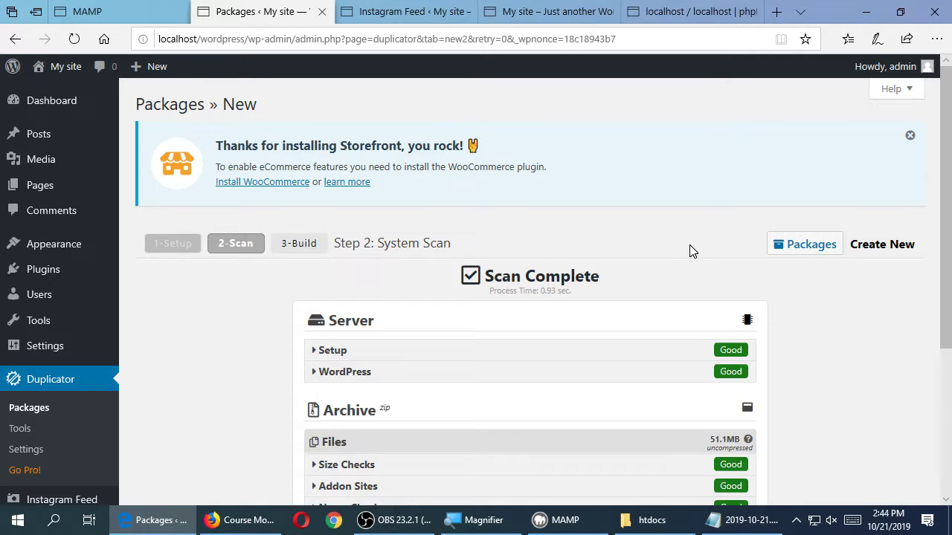
Review the server, files and database checks of the scan and build the package
scroll(693, 255, down, 2)
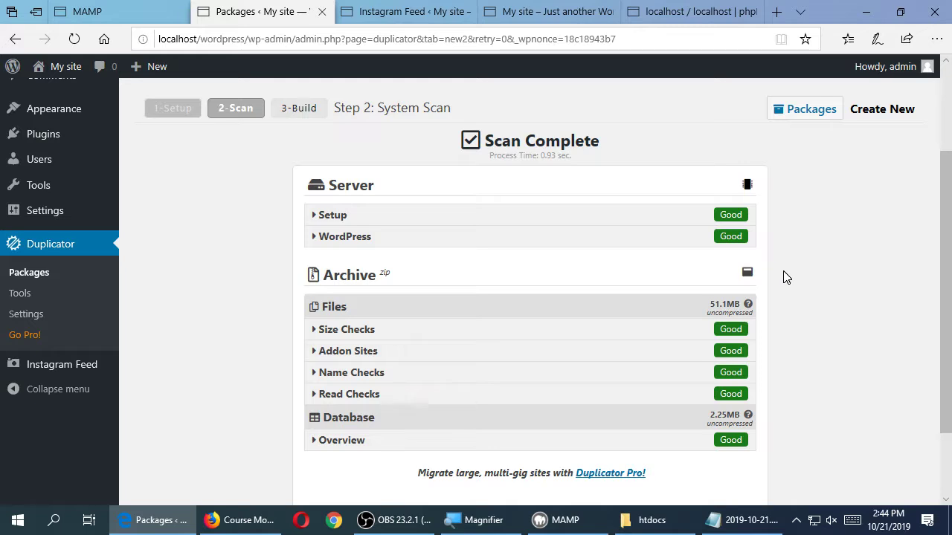
scroll(858, 310, down, 3)
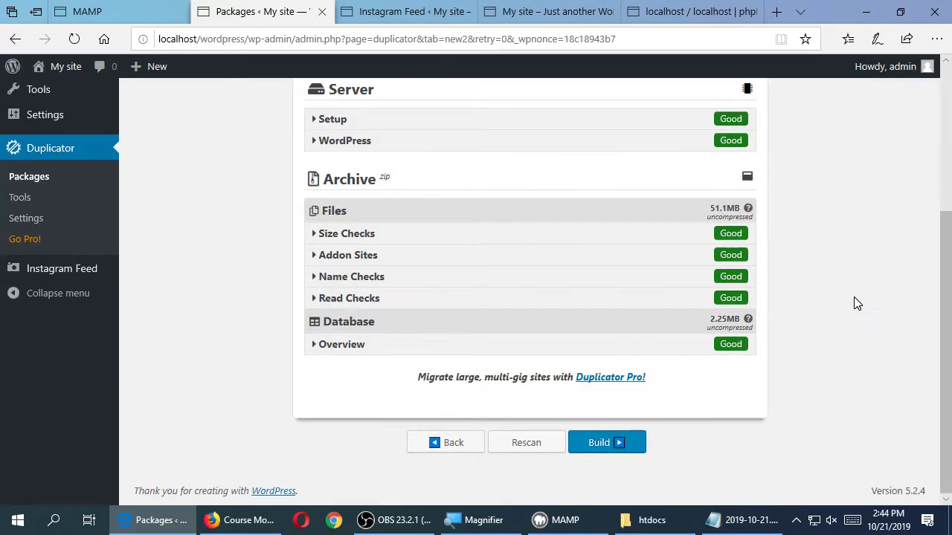
click(606, 444)
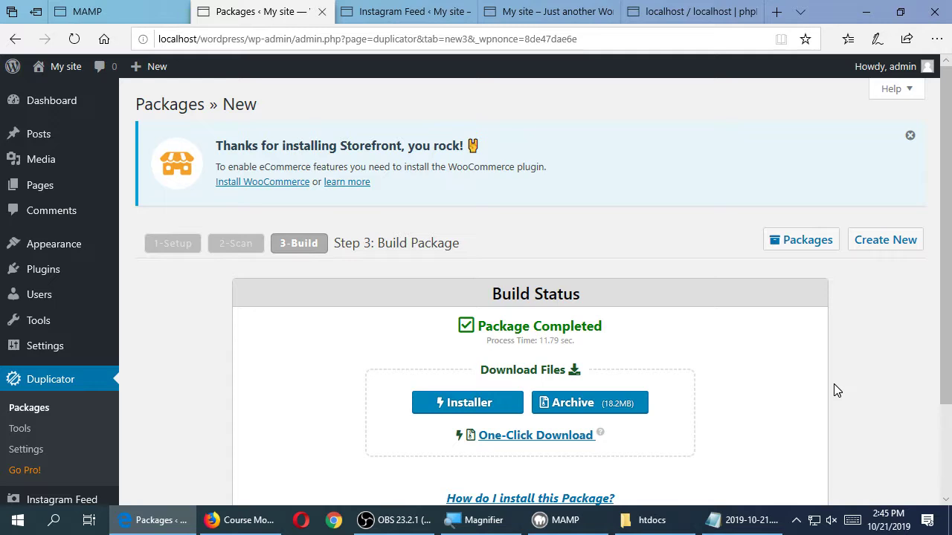
Download the completed package's installer and save installer.php
scroll(847, 375, down, 3)
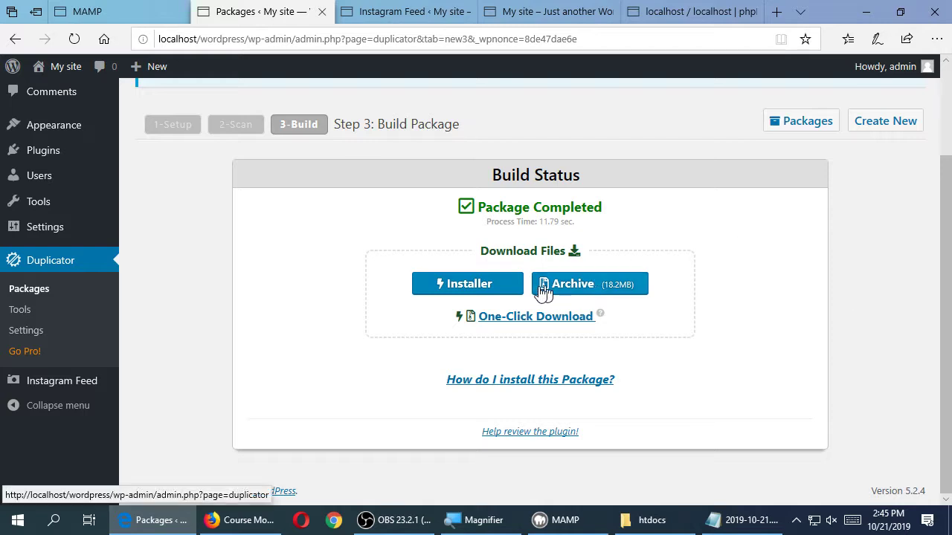
click(504, 289)
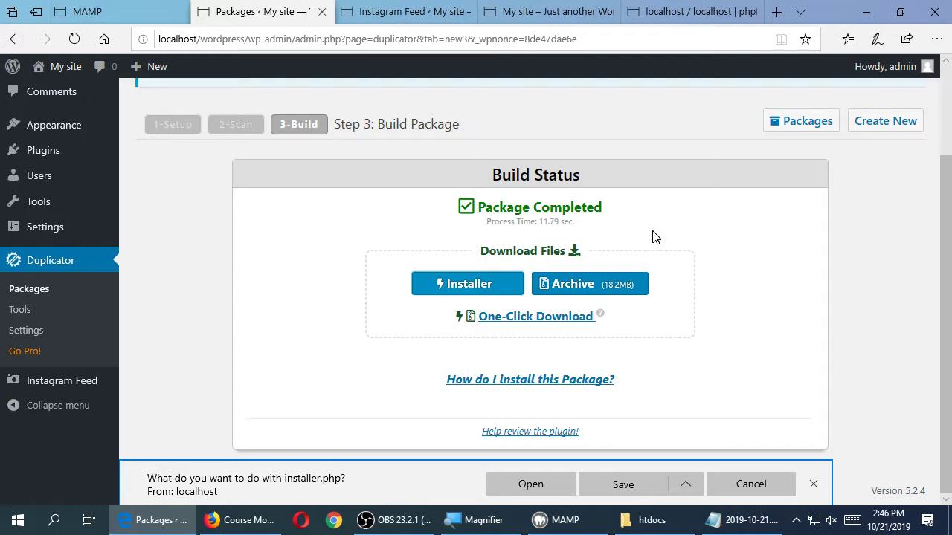
click(607, 481)
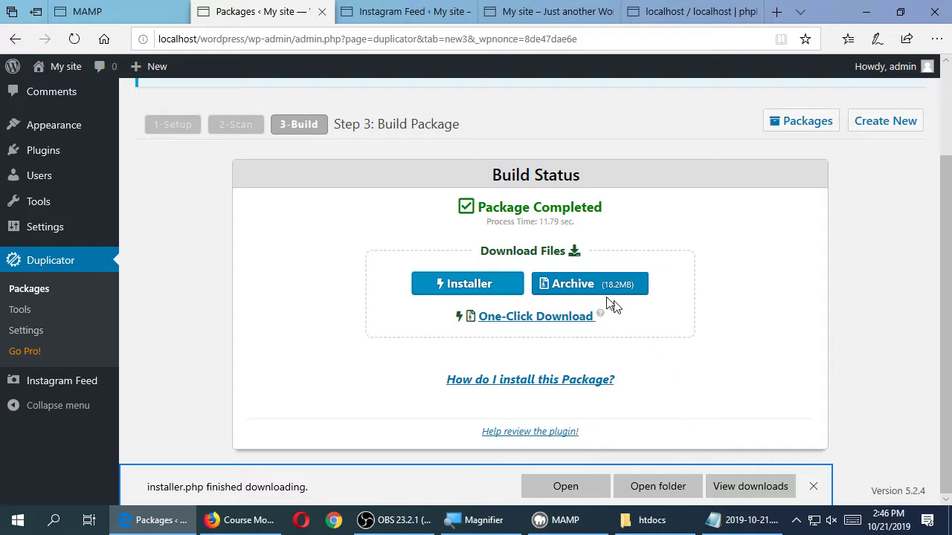
Download the completed package's archive, save the 20191021_mysite zip file and check it in the downloads list
click(586, 290)
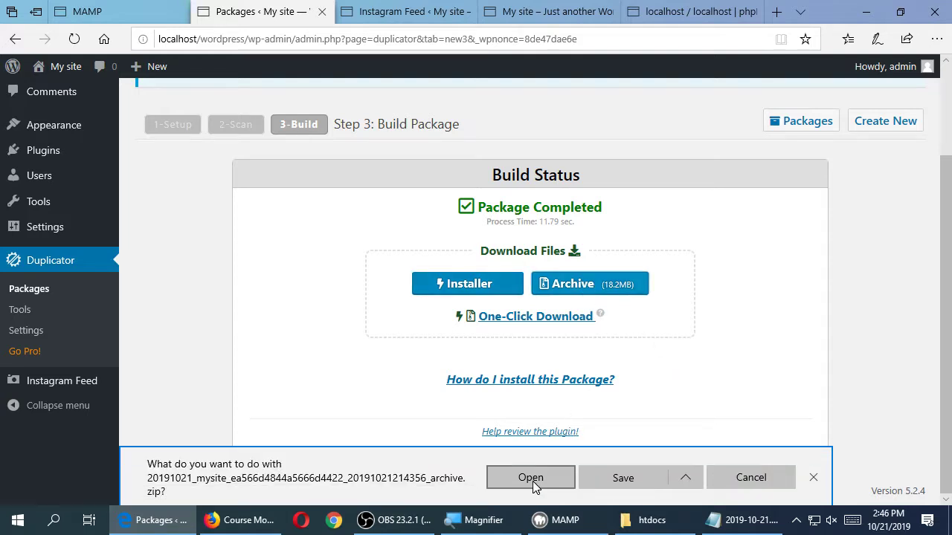
click(618, 478)
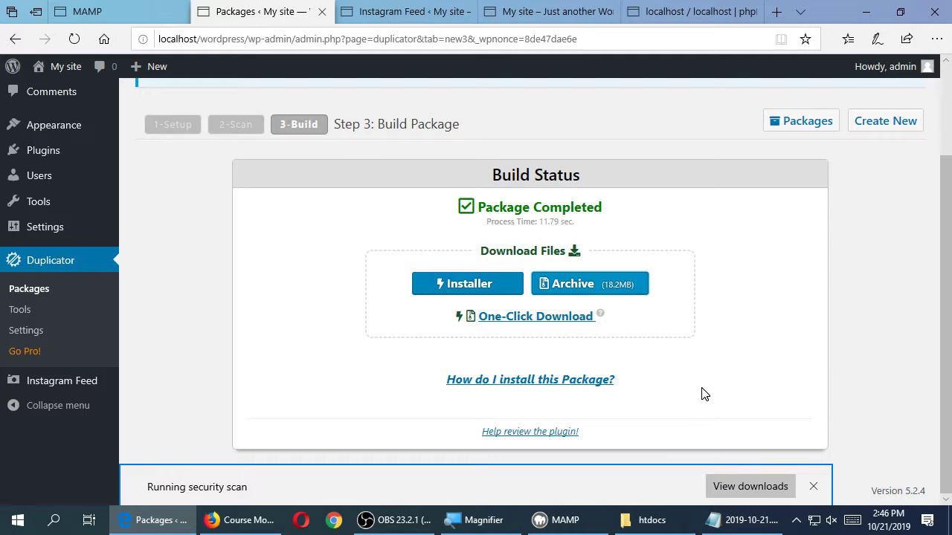
click(782, 485)
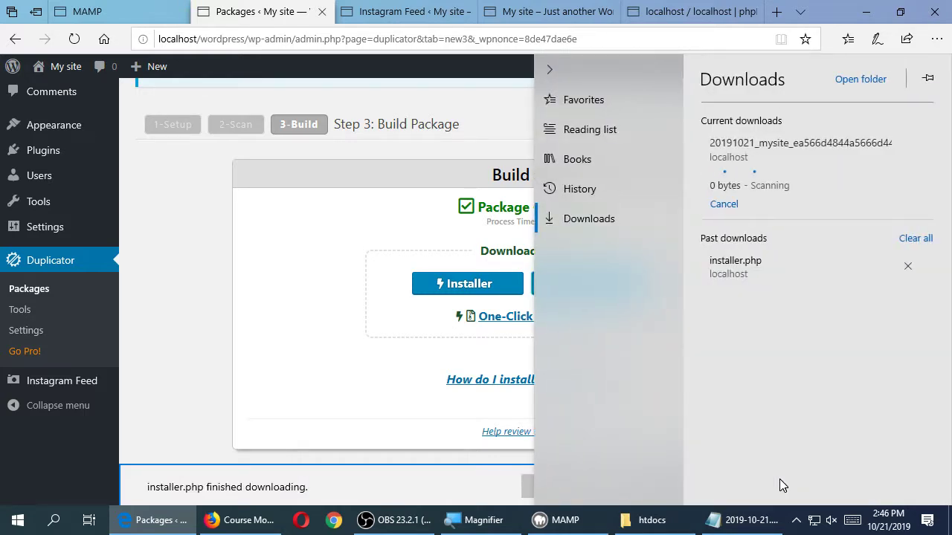
click(418, 457)
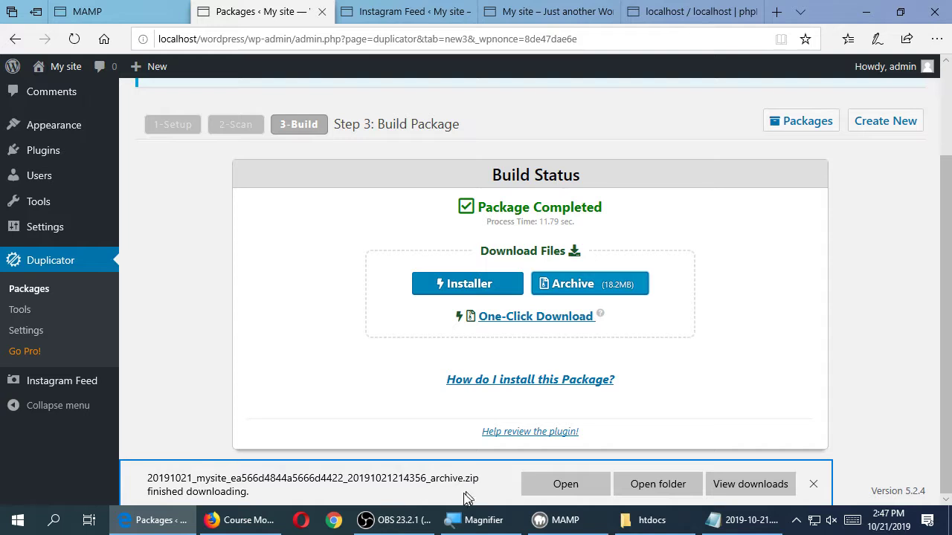
Open the Downloads folder and delete the four Word documents, keeping the archive zip and installer.php
click(654, 485)
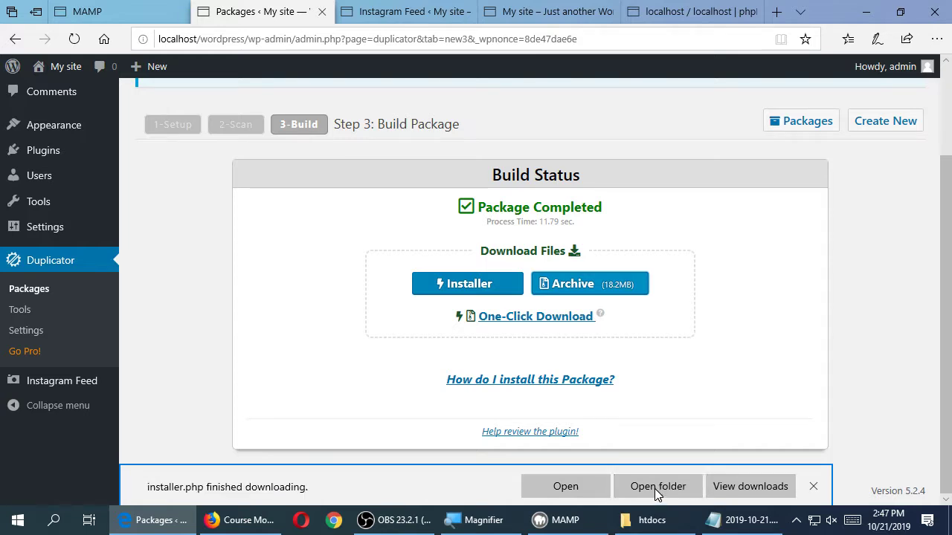
drag(610, 146, 781, 160)
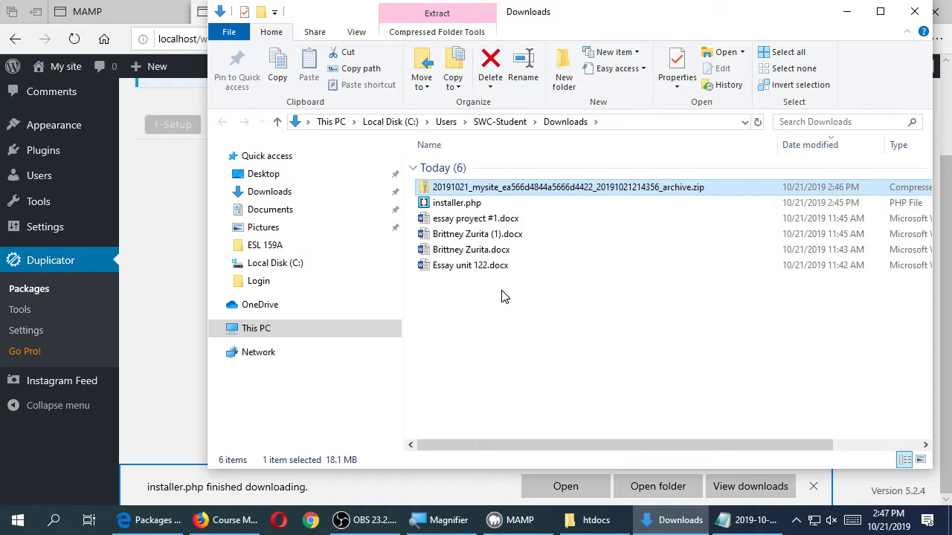
drag(512, 290, 482, 225)
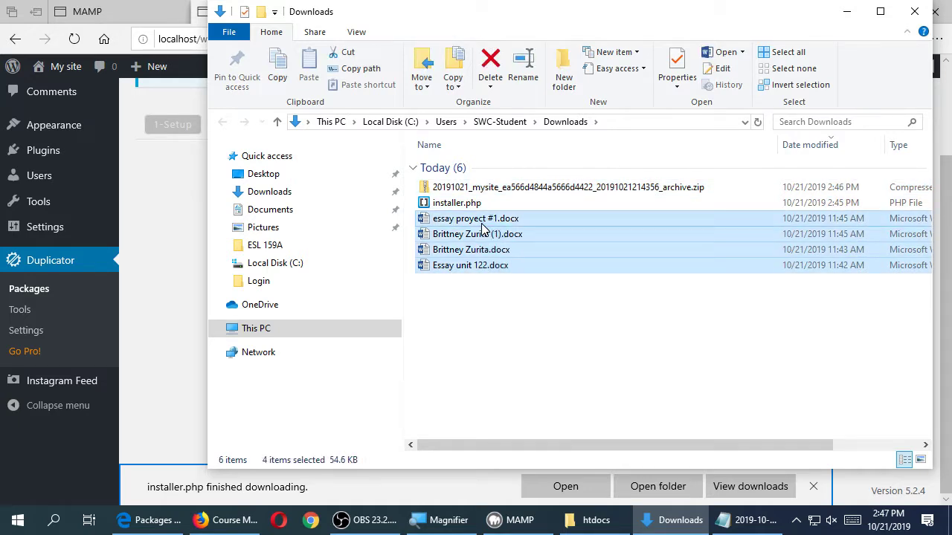
key(Delete)
key(Return)
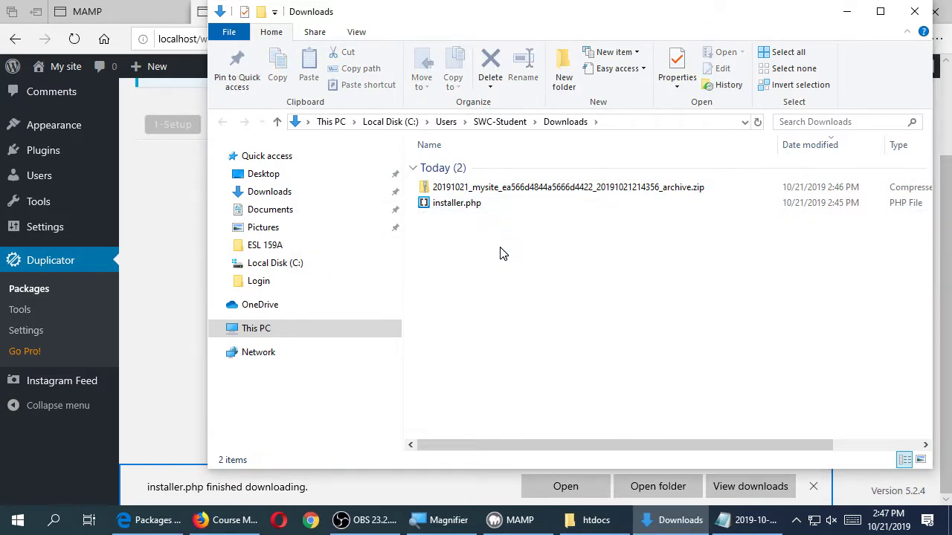
Create a folder named 2019-10-21 in the Downloads folder
key(super+plus)
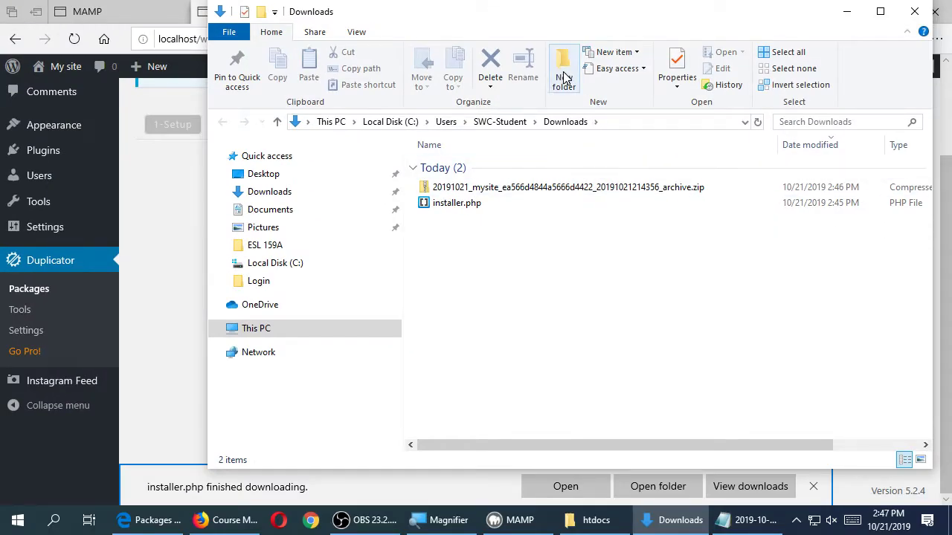
click(564, 77)
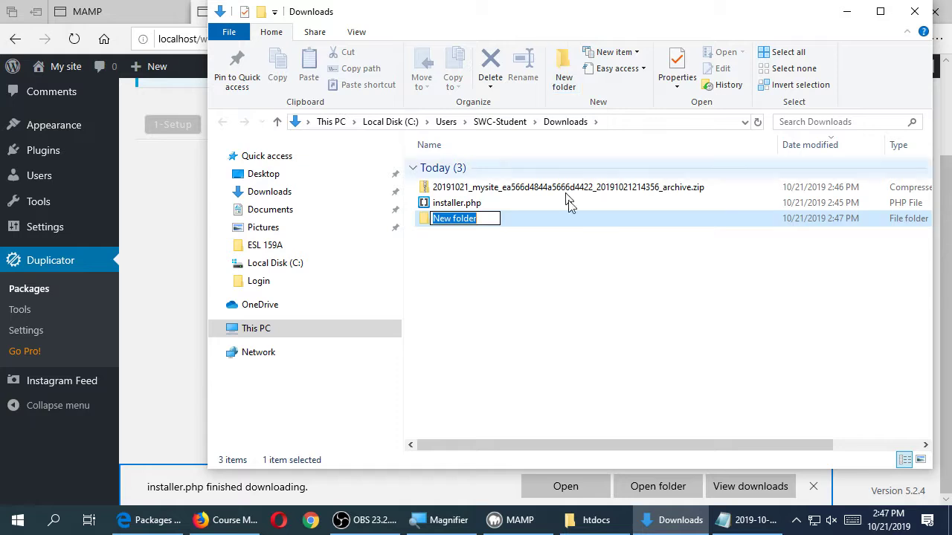
text(201)
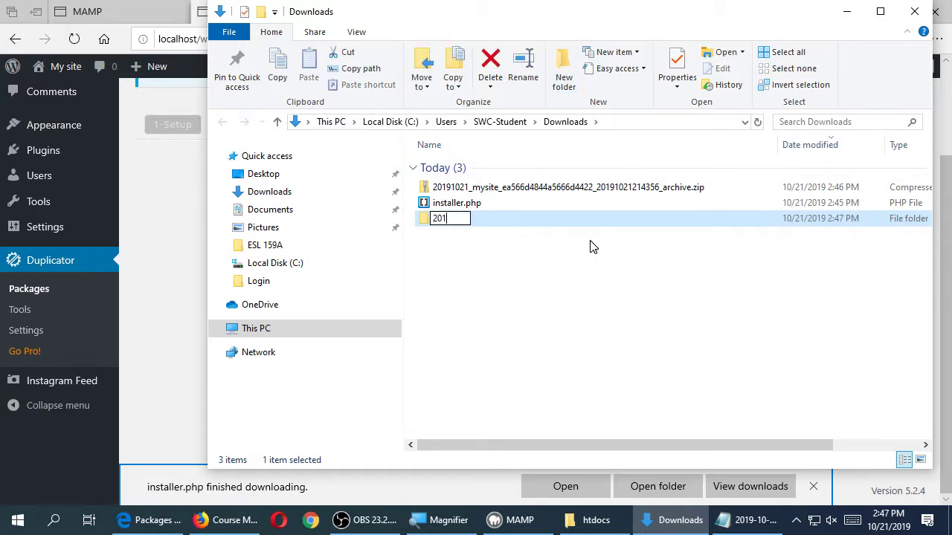
text(9-10-21)
key(Return)
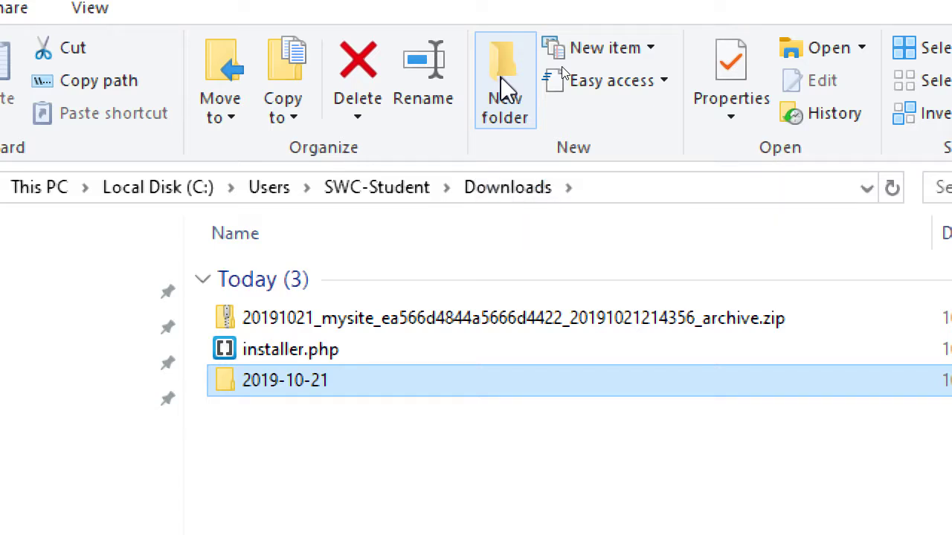
Move the archive zip and installer.php into the 2019-10-21 folder
click(672, 350)
ctrl+click(672, 318)
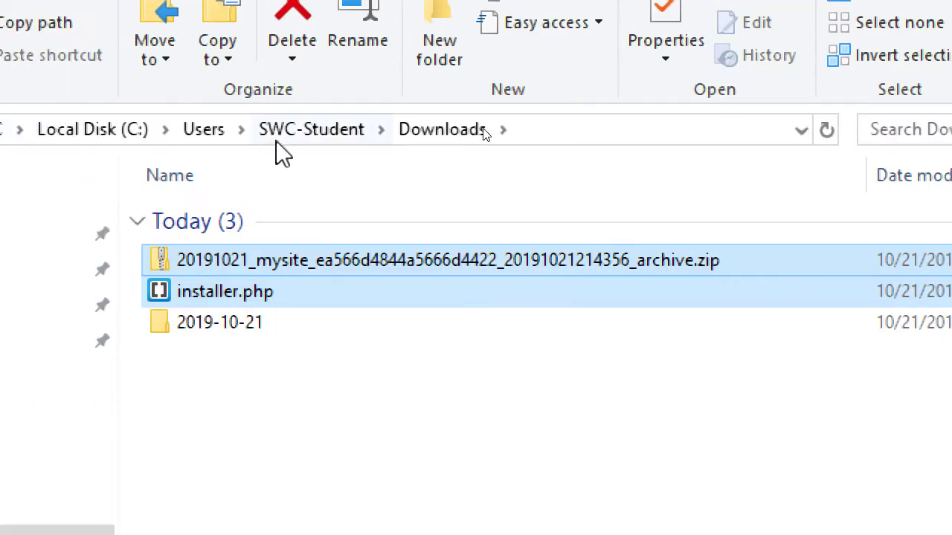
drag(230, 296, 224, 326)
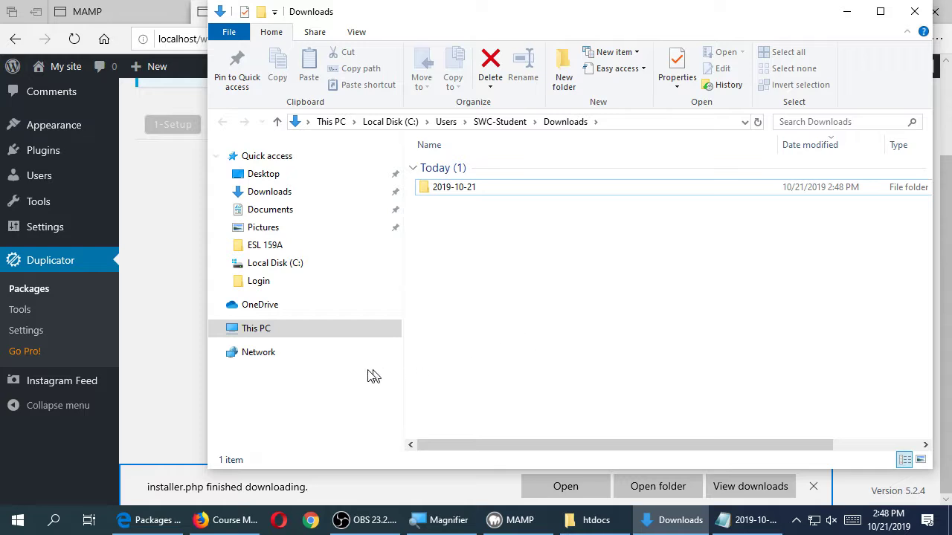
Return to the browser, search the web for "how to return a wordpress duplicator site" in a new tab and look over the results
click(192, 329)
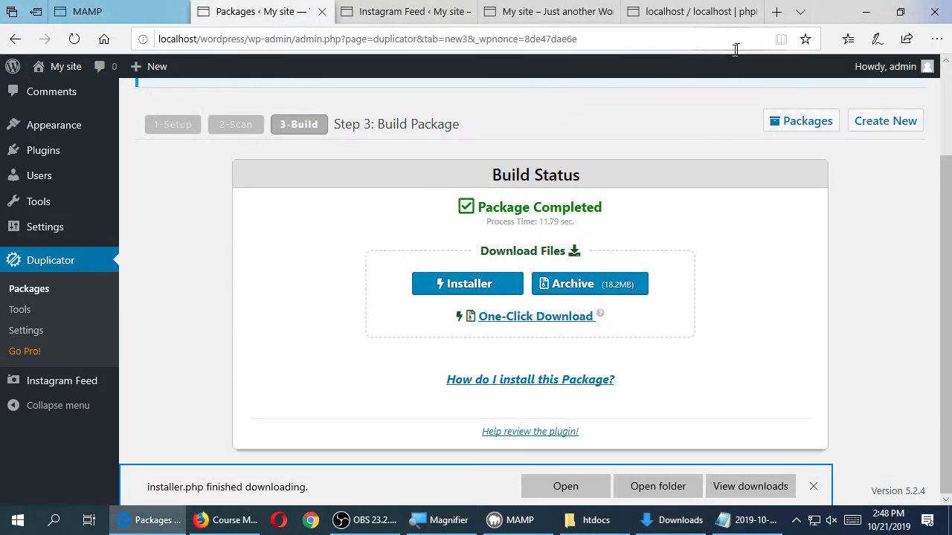
click(776, 12)
text(jpw)
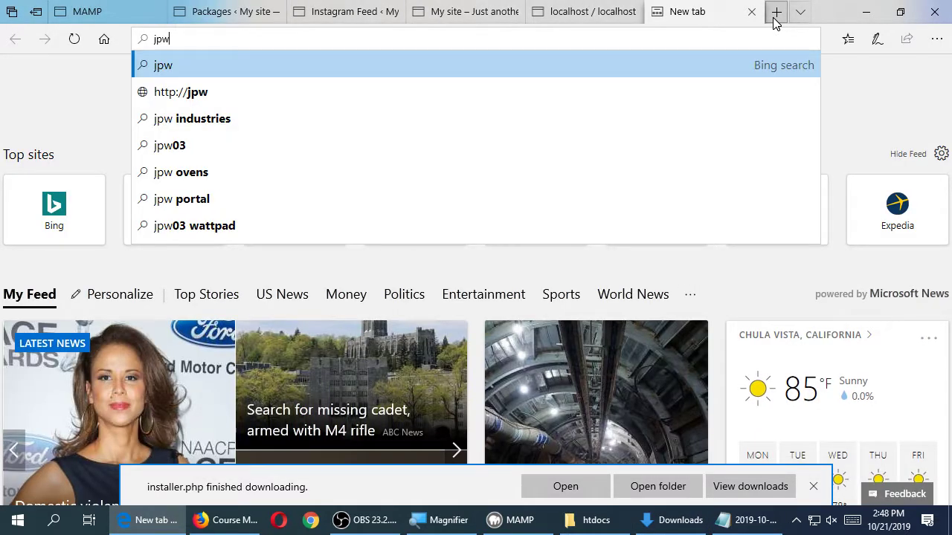
key(BackSpace)
key(BackSpace)
key(BackSpace)
text(how to )
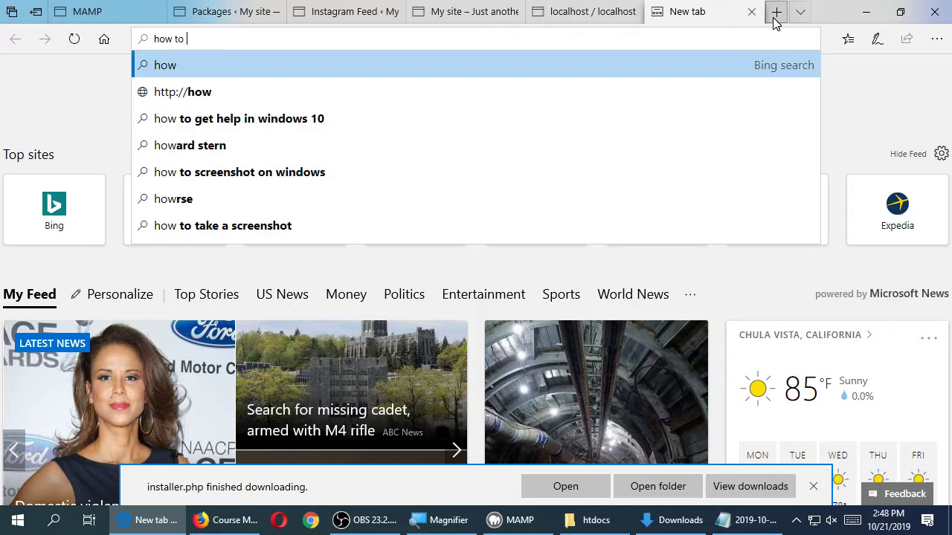
text(retur)
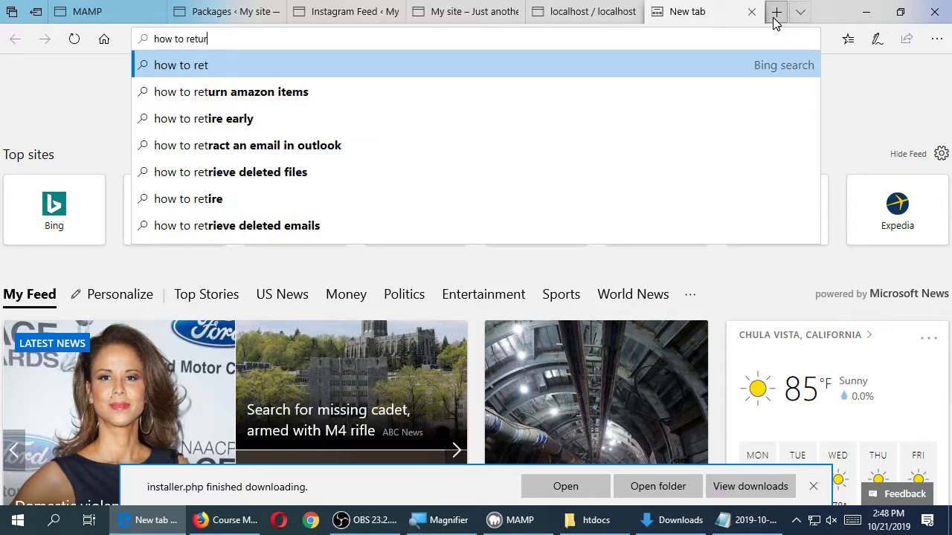
text(n a dupll)
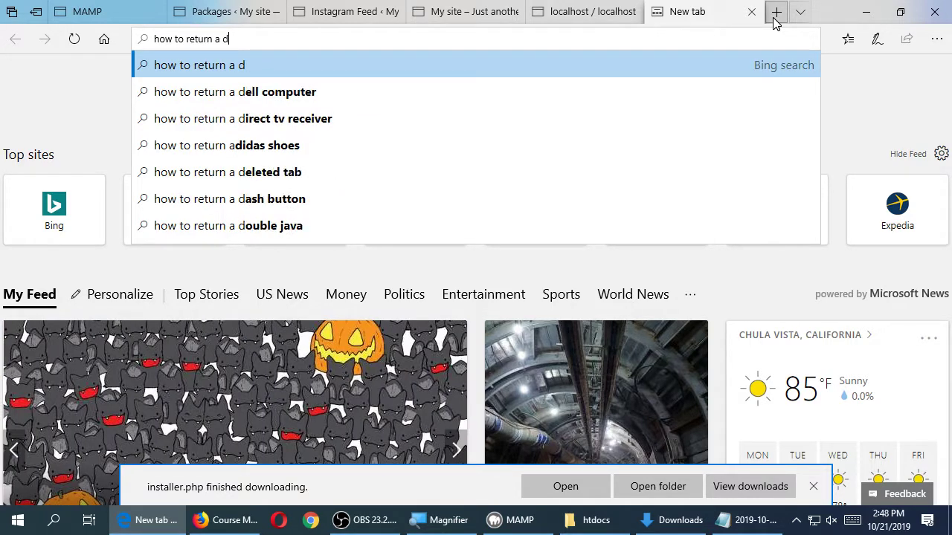
key(BackSpace)
key(BackSpace)
key(BackSpace)
key(BackSpace)
key(BackSpace)
text(wordpress dupl)
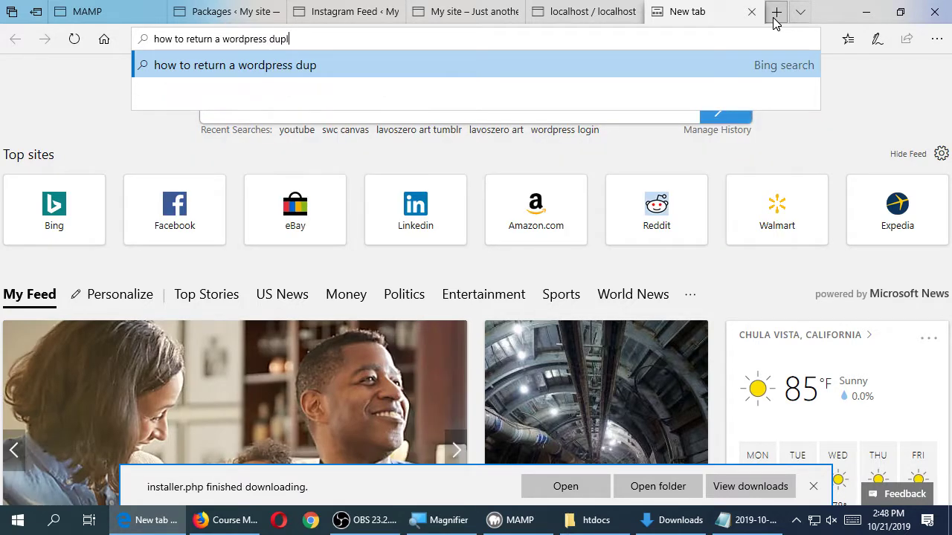
text(icator site)
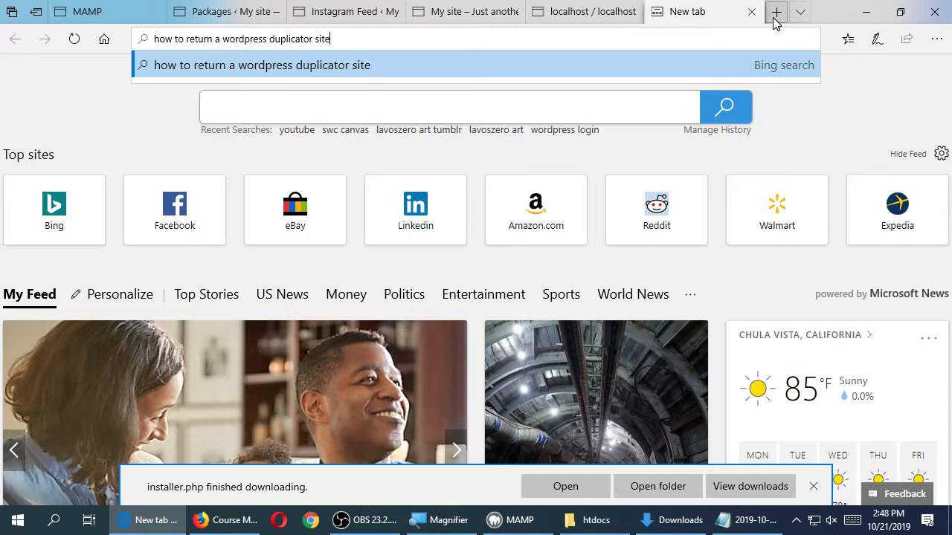
key(Return)
scroll(329, 325, down, 2)
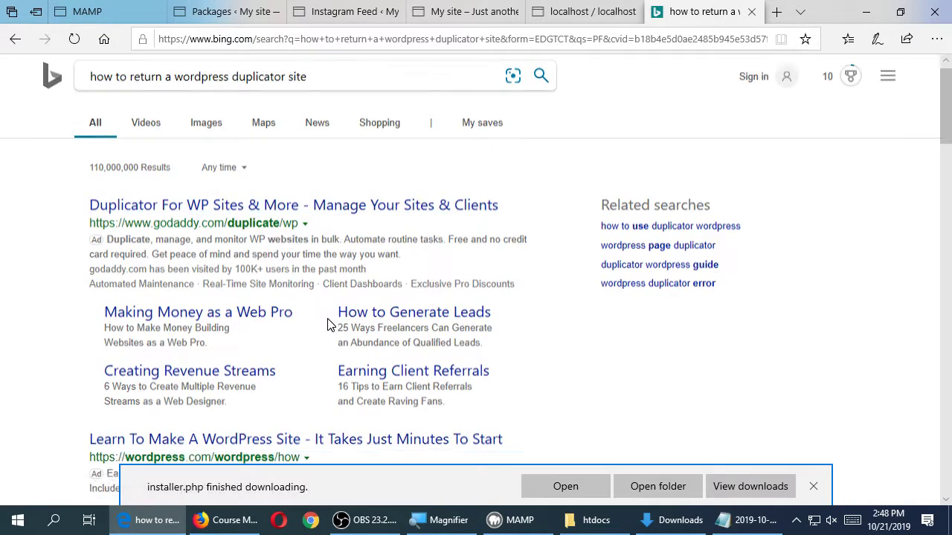
scroll(286, 357, down, 5)
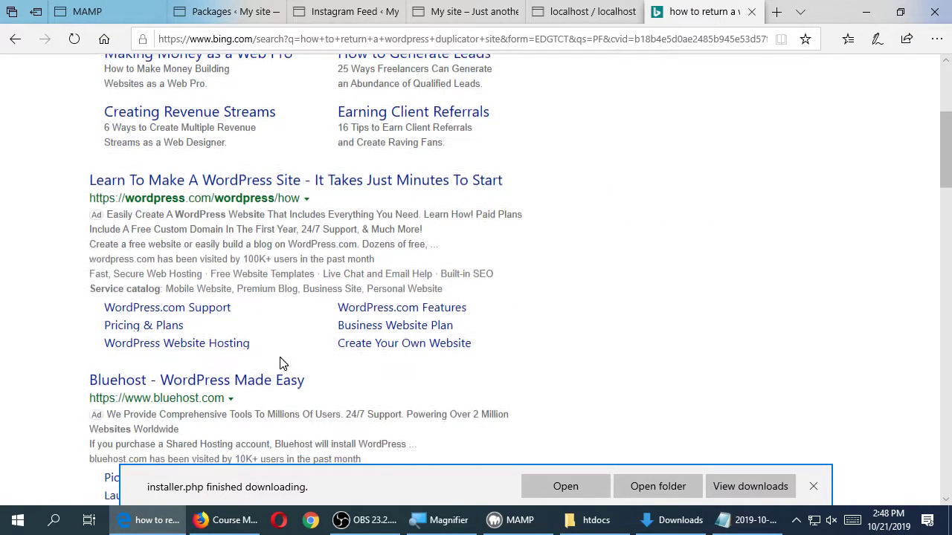
scroll(279, 349, up, 5)
scroll(280, 348, up, 2)
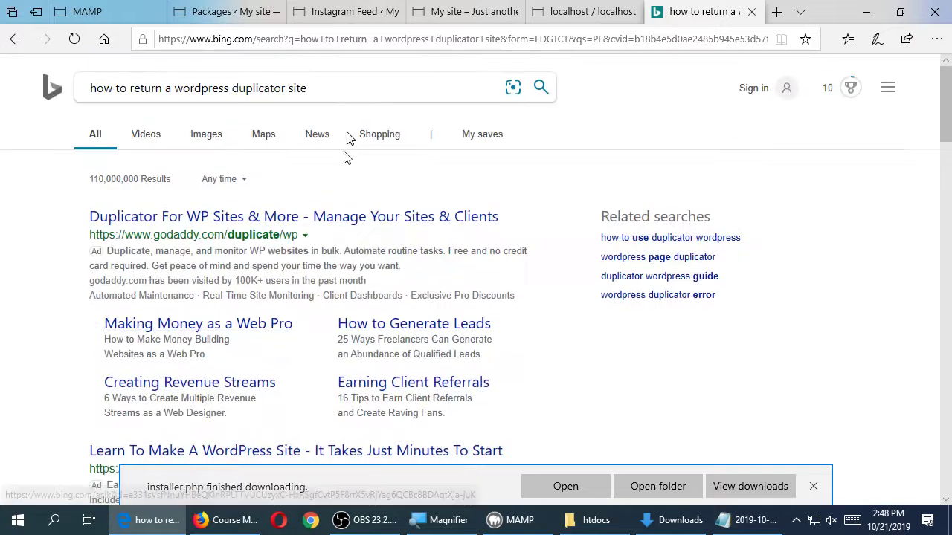
Refine the search to "how to return a wordpress duplicator plugin site" and look through the results
click(351, 85)
key(Left)
key(Left)
key(Left)
key(Left)
text(plugin)
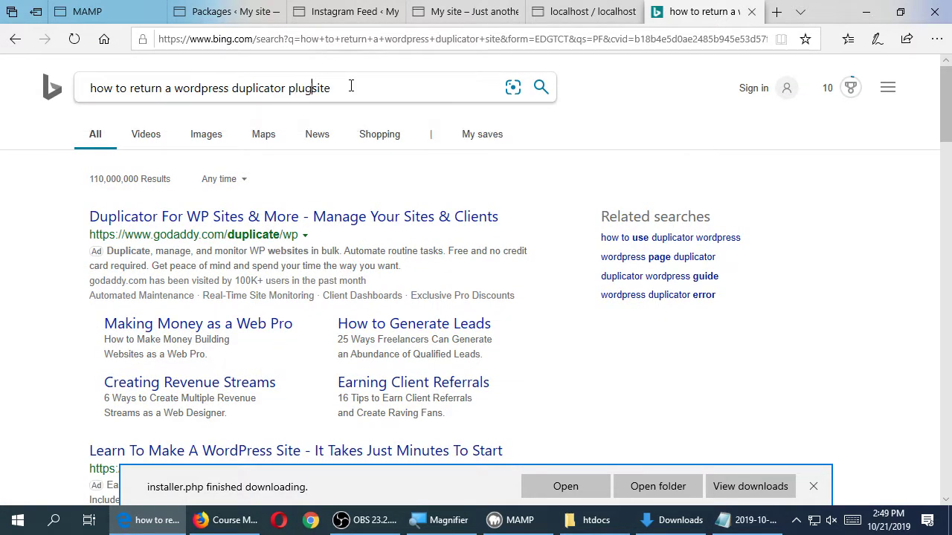
key(Return)
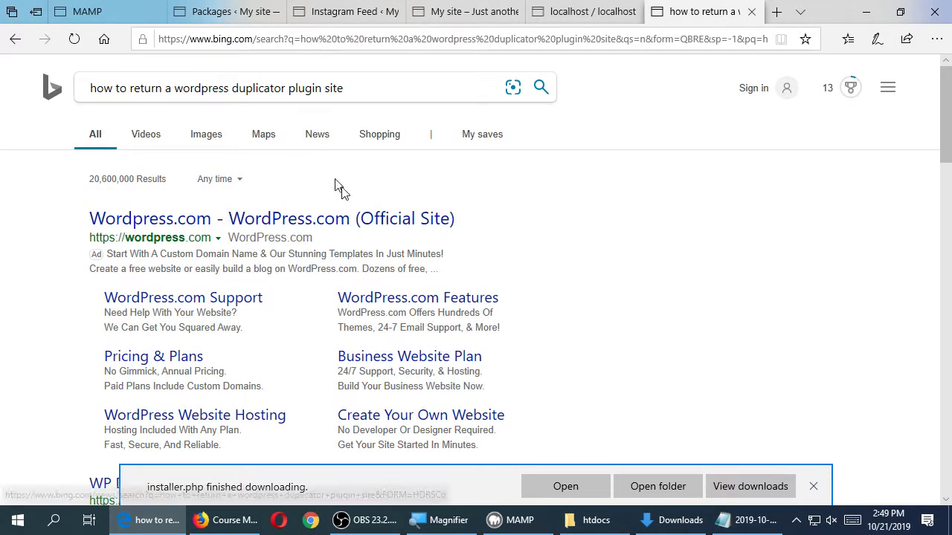
scroll(372, 239, down, 3)
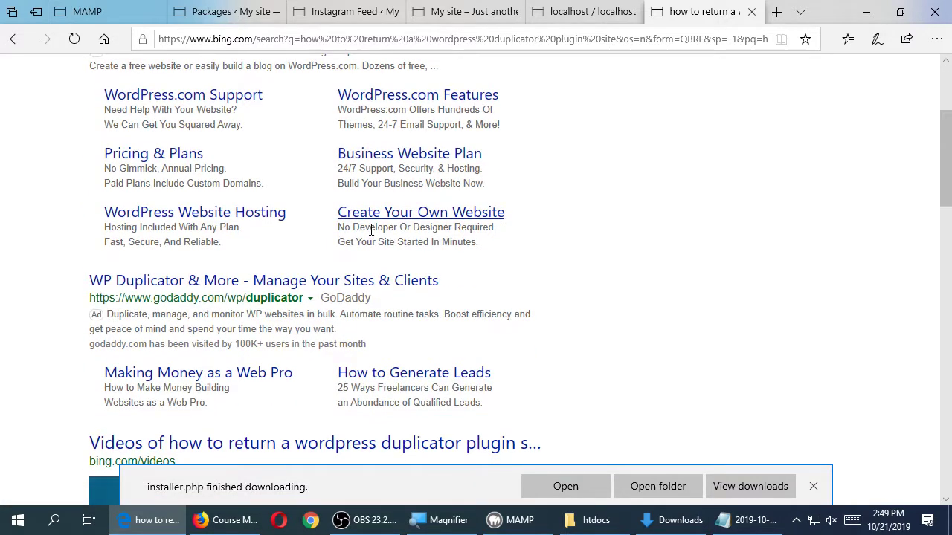
scroll(372, 238, down, 1)
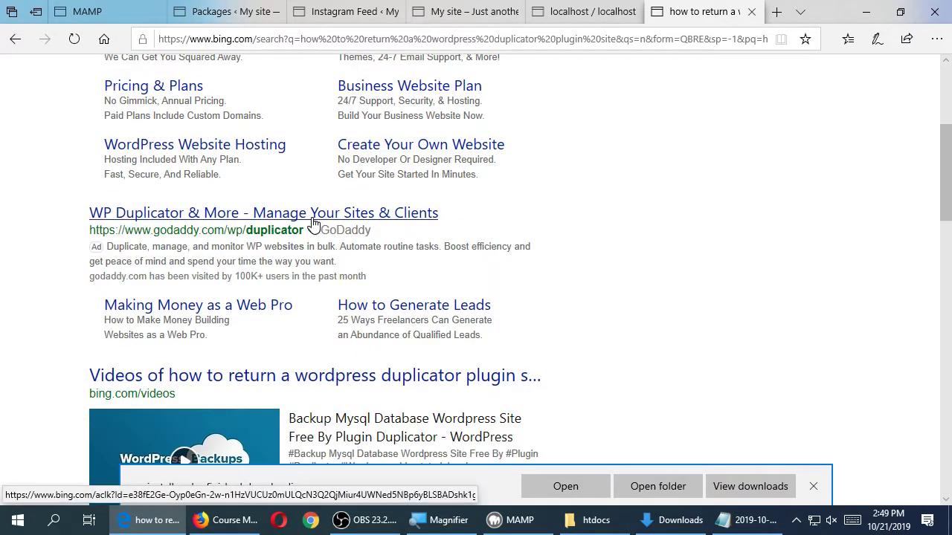
Try to open GoDaddy's "WP Duplicator & More" result, and close the tabs from this search
click(314, 216)
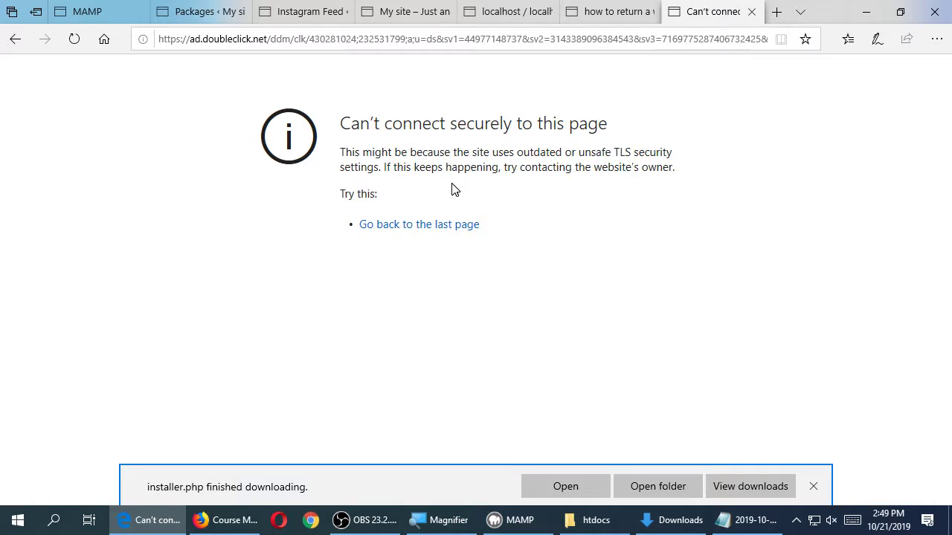
middle_click(708, 16)
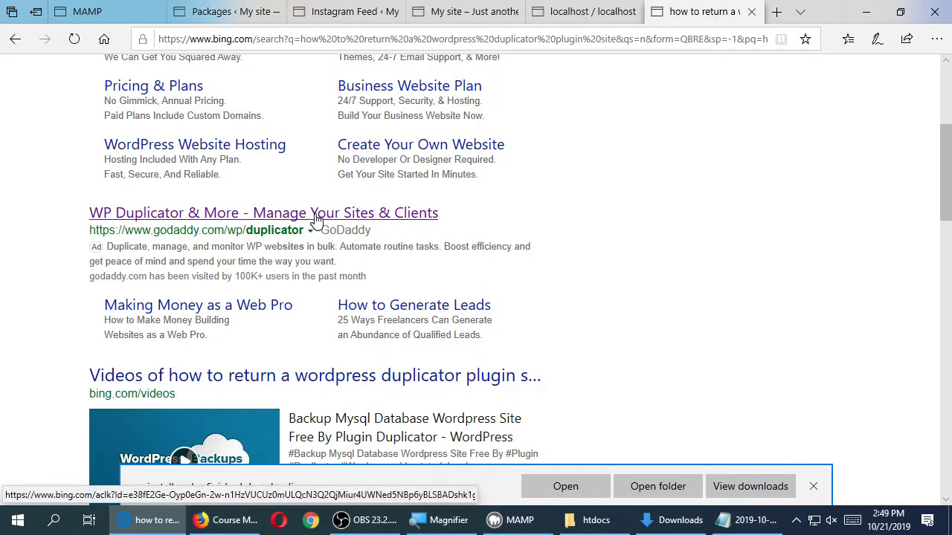
click(315, 215)
middle_click(697, 22)
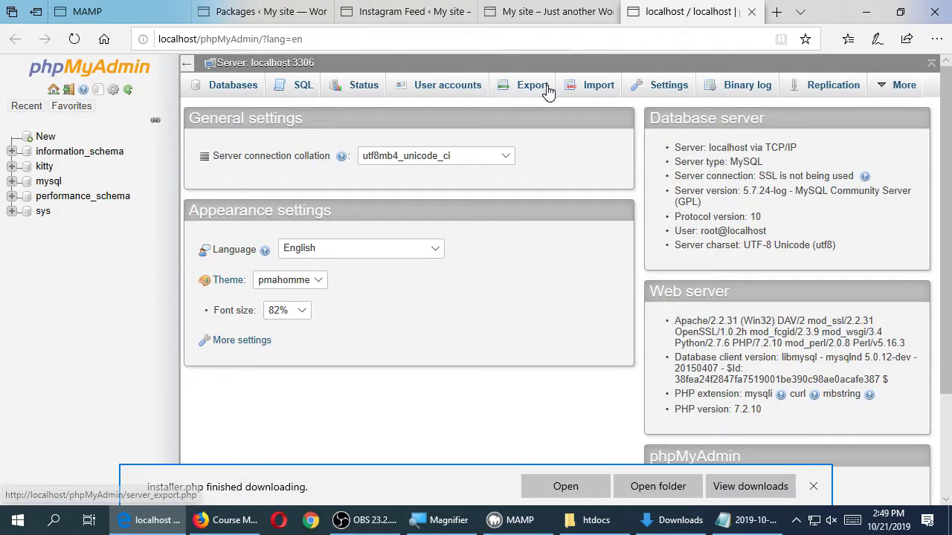
Search the web for "duplicator plugin" and open the Duplicator – WordPress Migration Plugin page on wordpress.org
click(606, 40)
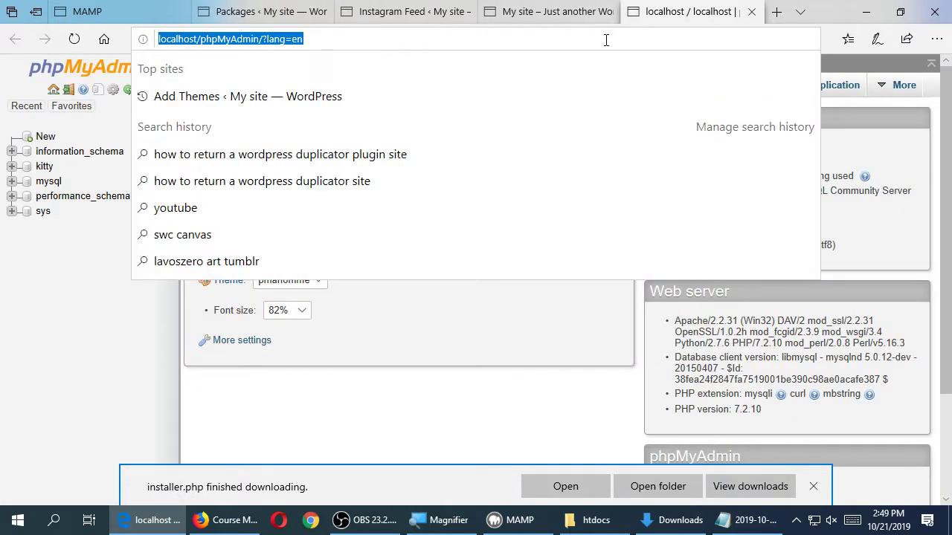
text(duplicator plu)
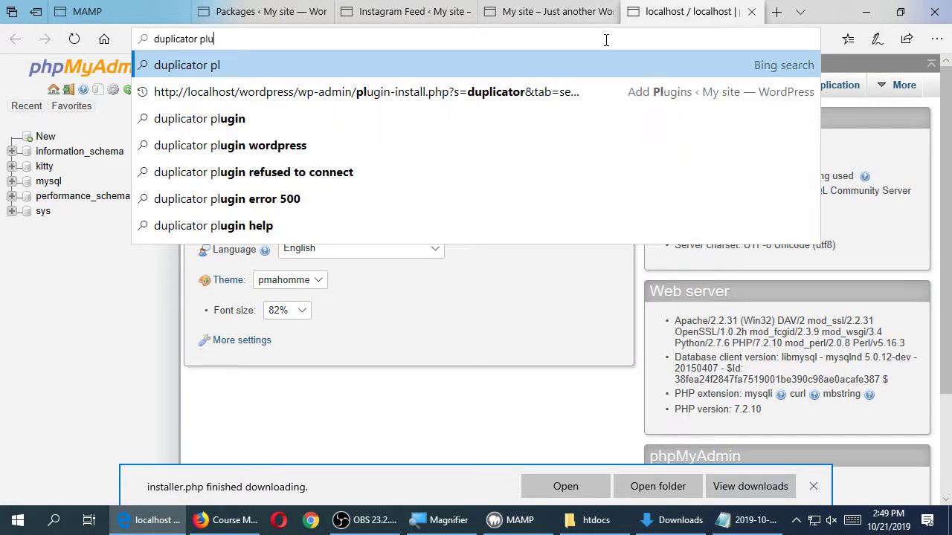
text(gin)
key(Return)
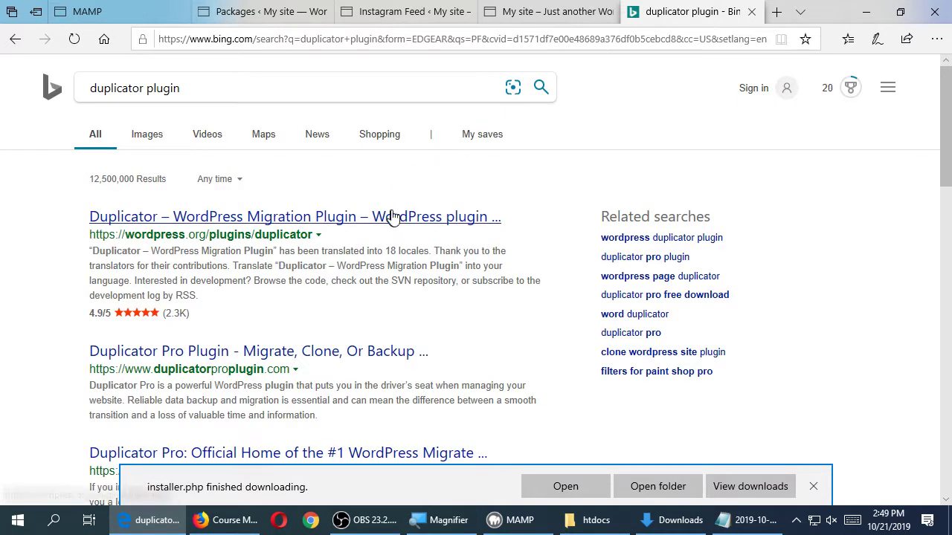
click(393, 216)
scroll(460, 239, down, 3)
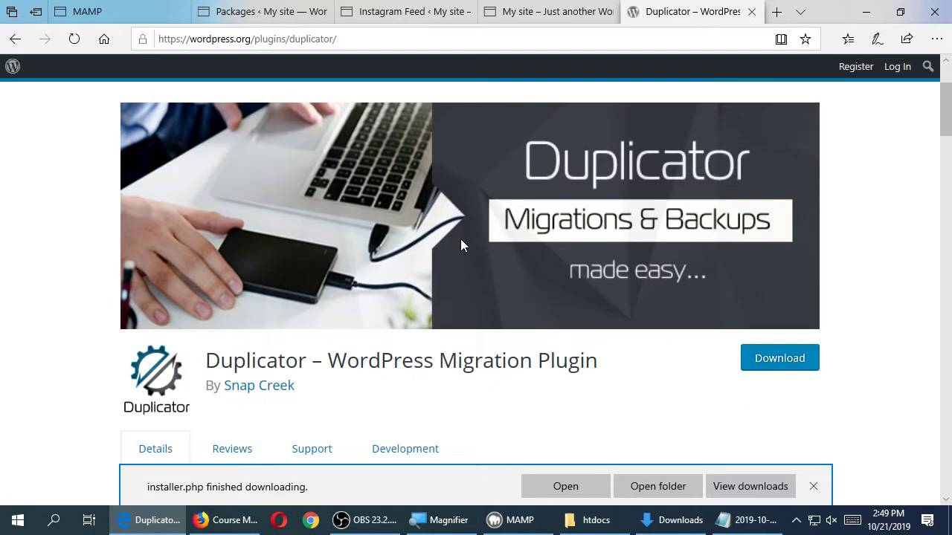
Go from the plugin page to the Snap Creek author site and open its support documentation
scroll(460, 241, down, 1)
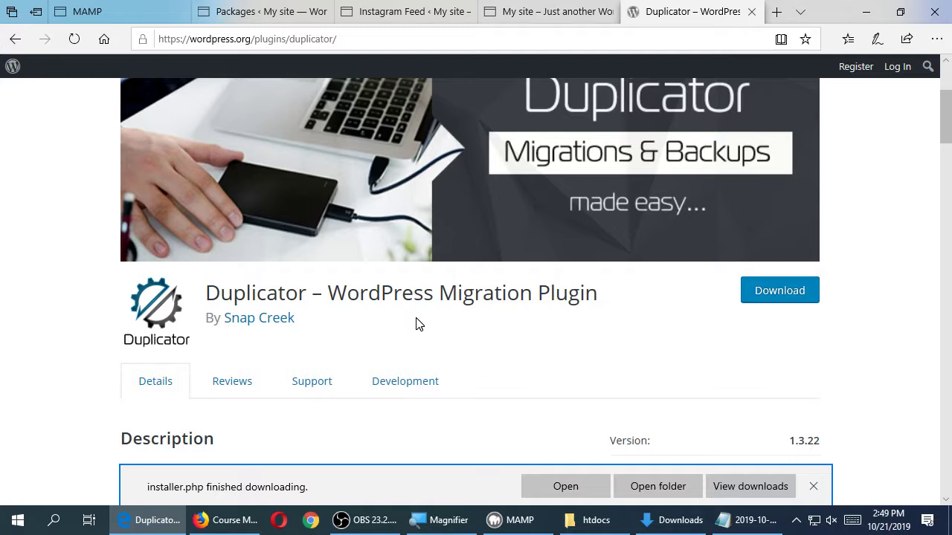
click(290, 325)
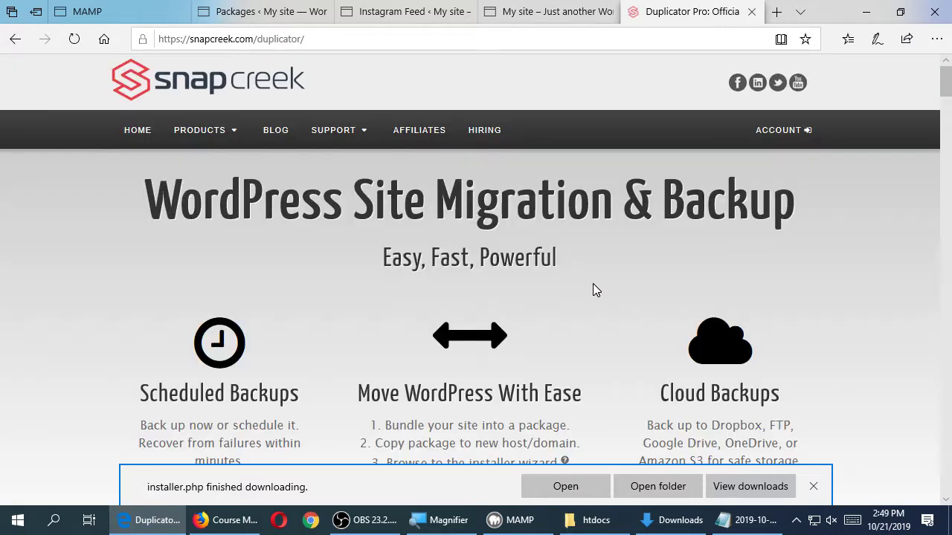
mouse_move(338, 131)
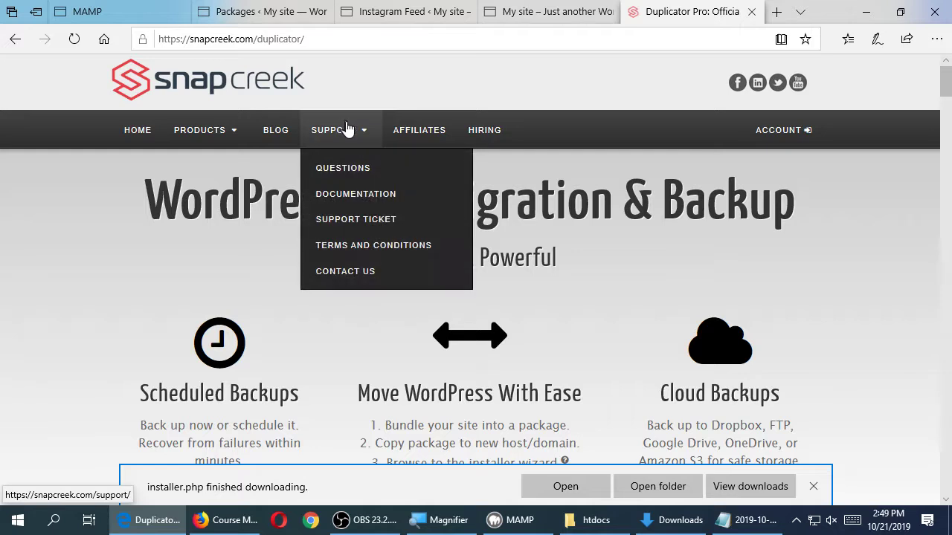
click(352, 195)
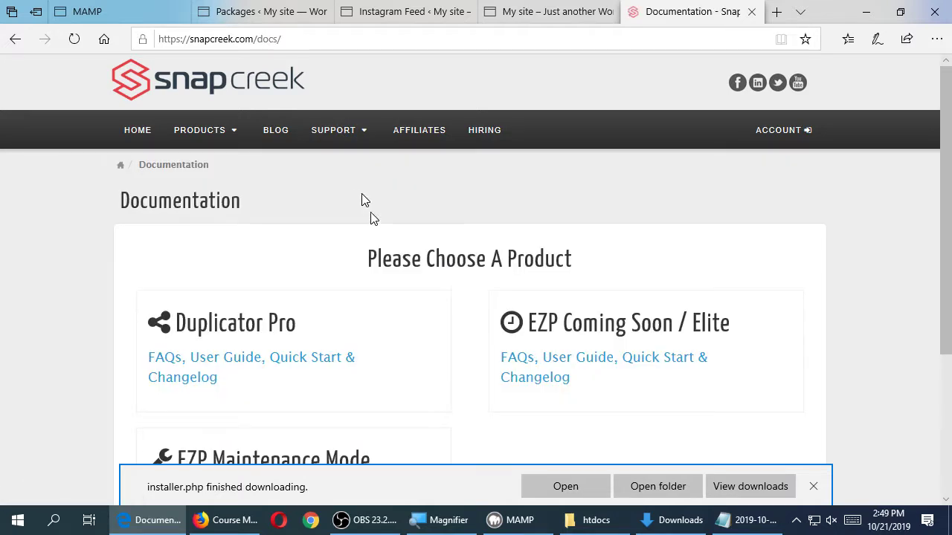
Open the Duplicator Pro documentation and go to its User Guide on plugin usage and pages
scroll(406, 285, down, 1)
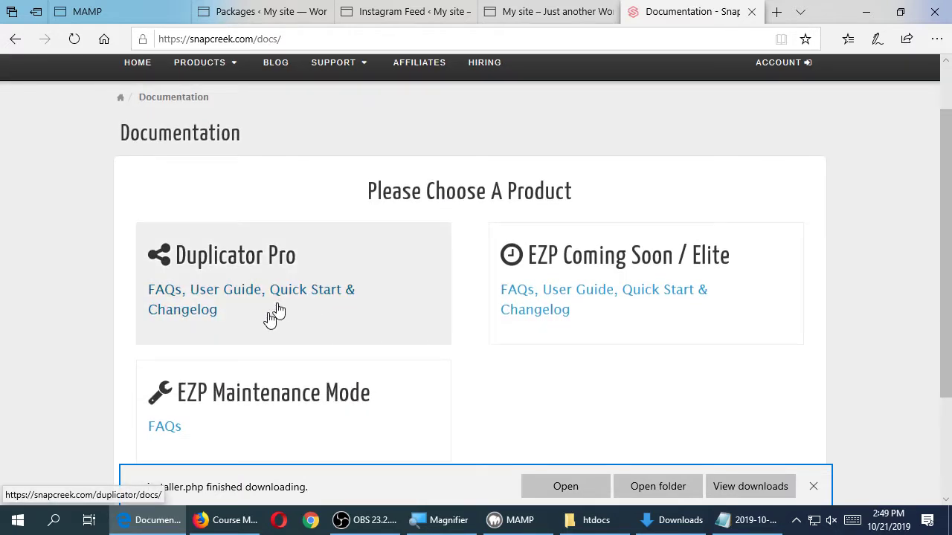
click(222, 305)
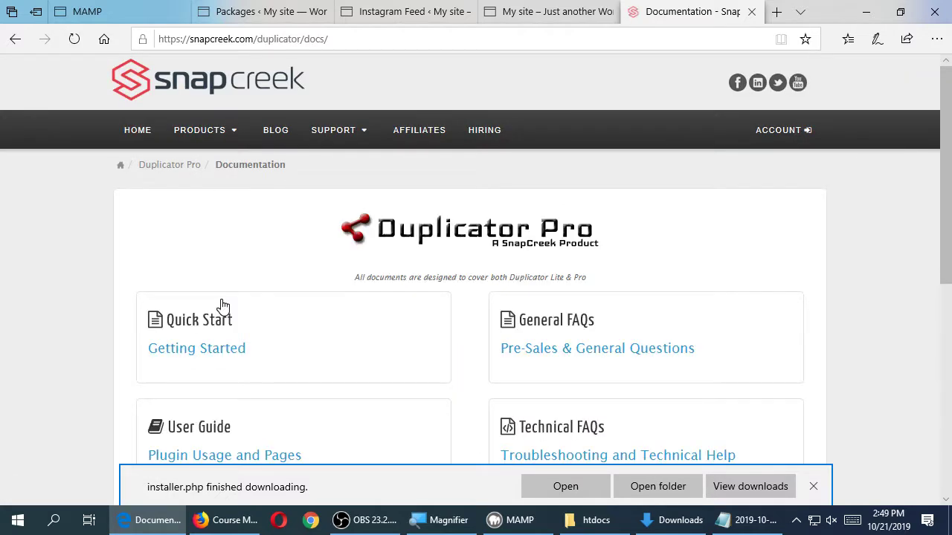
scroll(89, 386, down, 2)
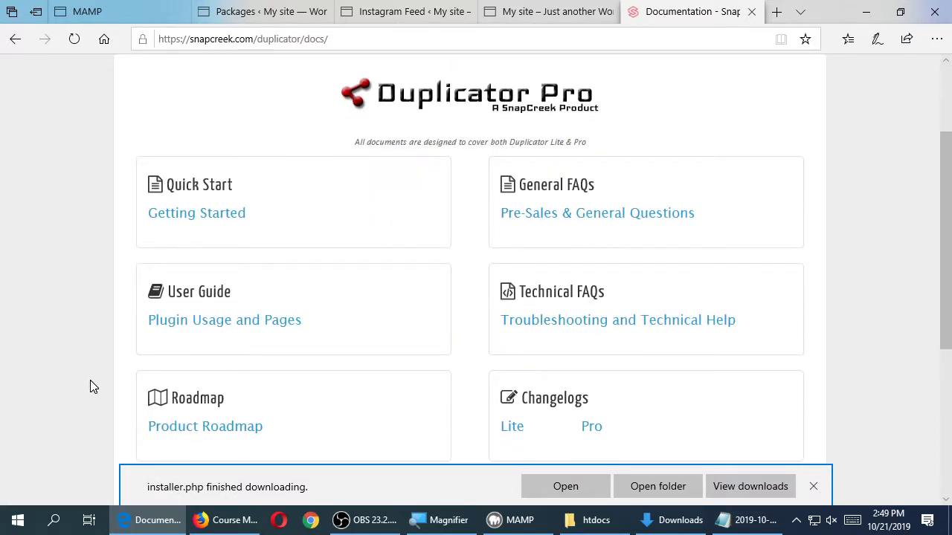
click(190, 334)
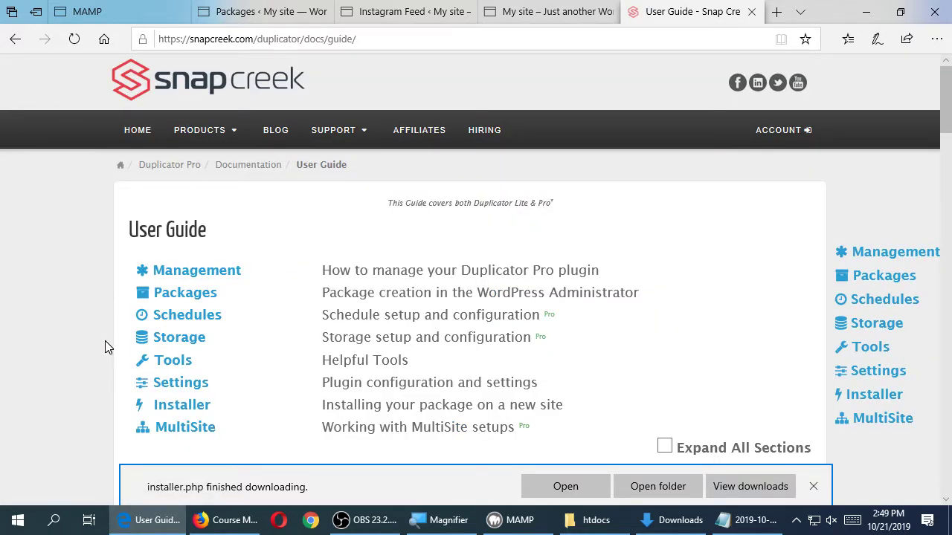
Follow the User Guide's Installer link and look through the guide down to the Installer section
click(176, 415)
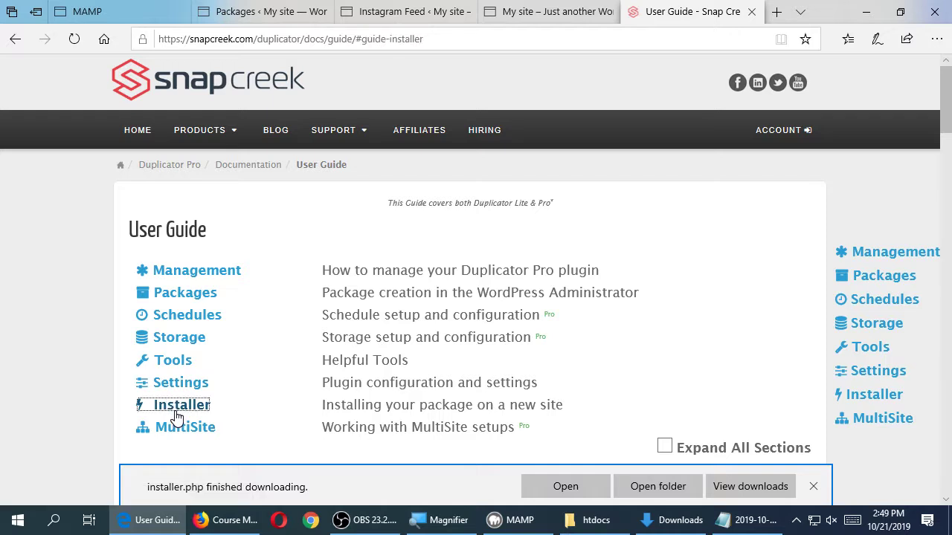
scroll(410, 366, down, 2)
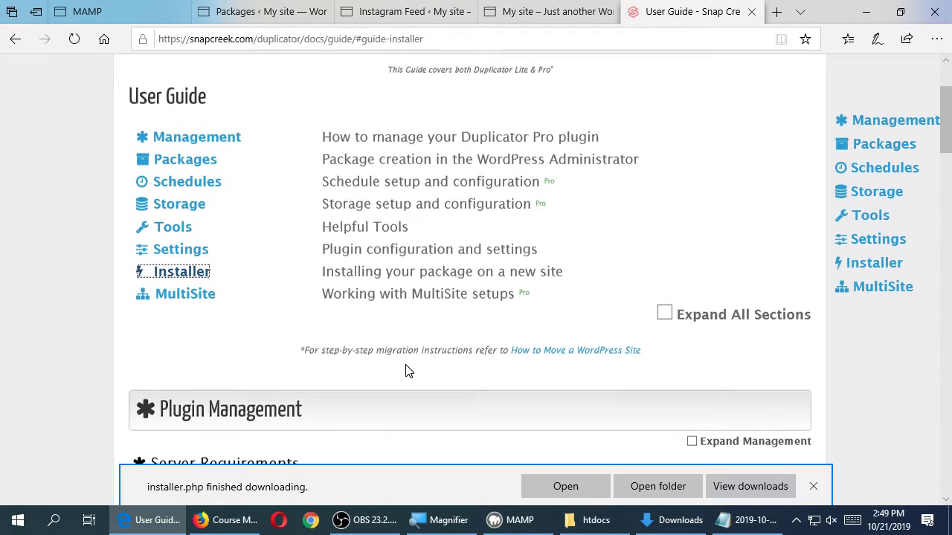
scroll(413, 349, down, 3)
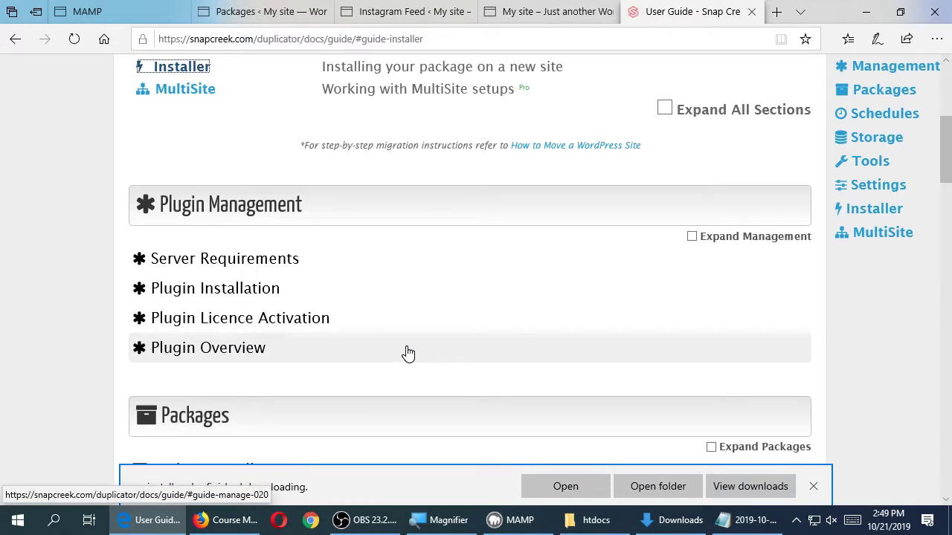
scroll(407, 354, down, 2)
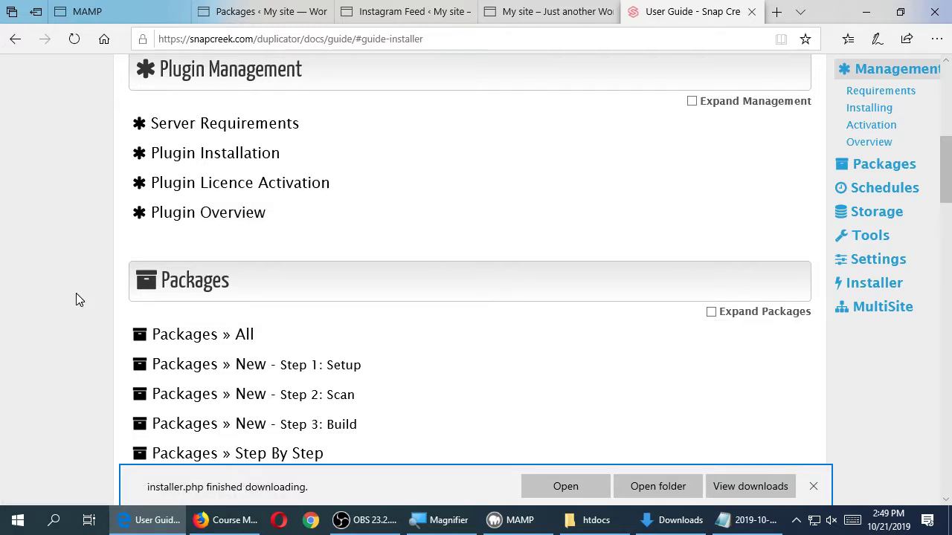
scroll(78, 297, down, 4)
scroll(82, 292, down, 4)
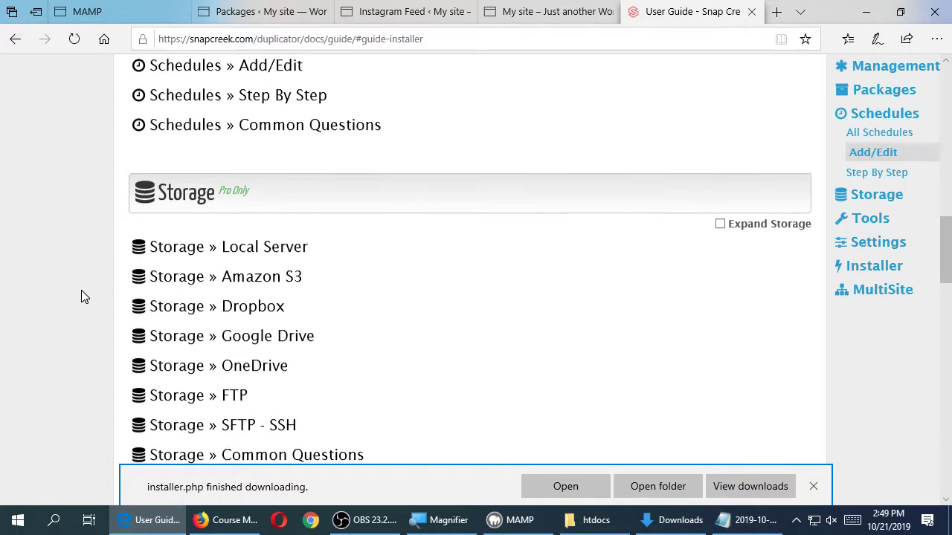
scroll(84, 290, down, 6)
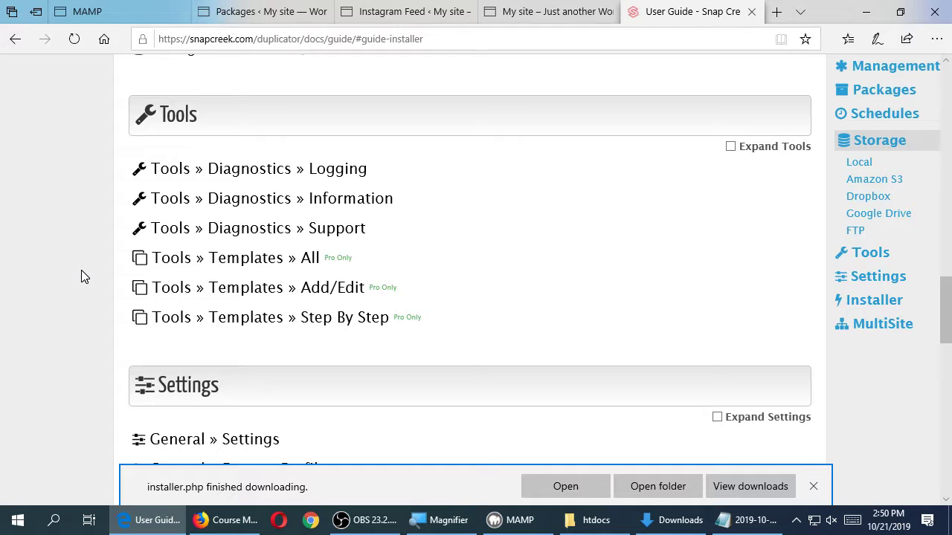
scroll(83, 275, down, 2)
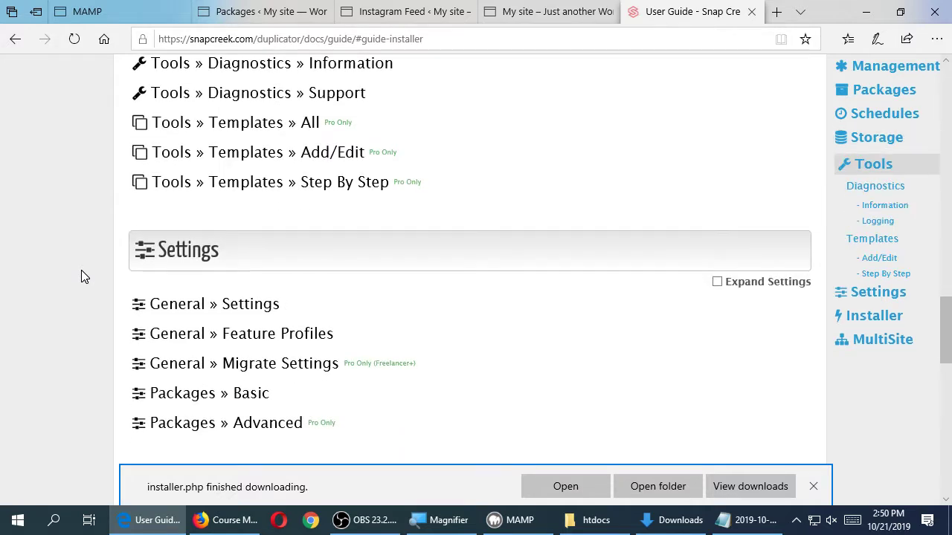
scroll(84, 276, down, 1)
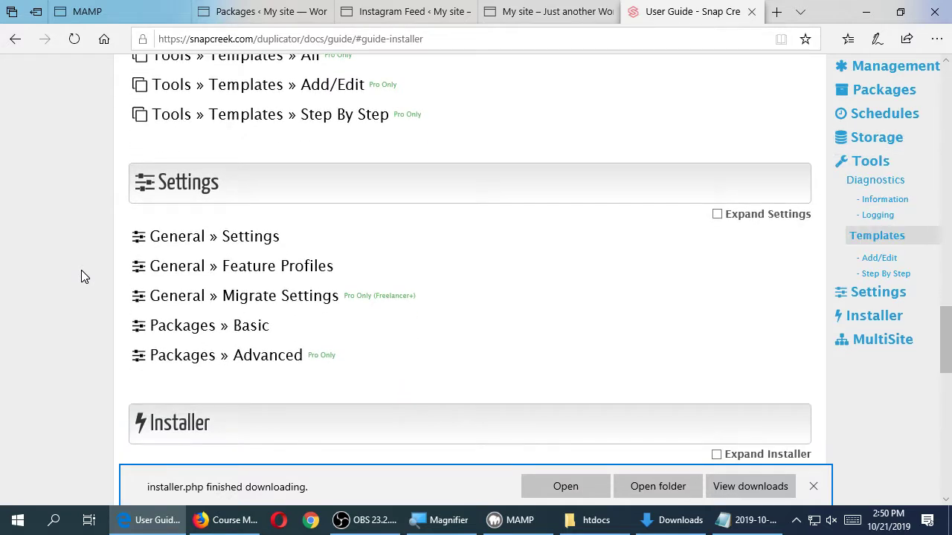
scroll(83, 276, down, 3)
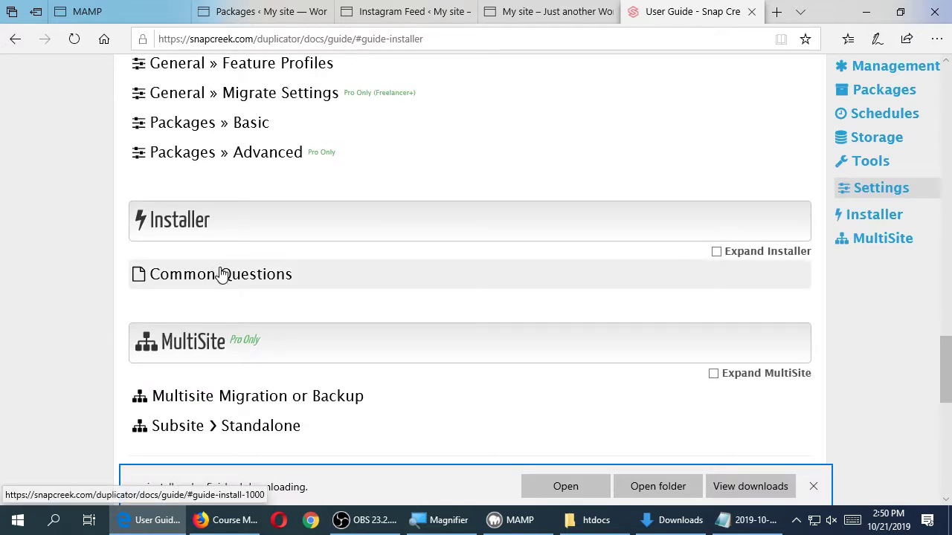
Expand Common Questions in the Installer section and read the answer about setting up a staging site
click(221, 274)
scroll(19, 285, down, 3)
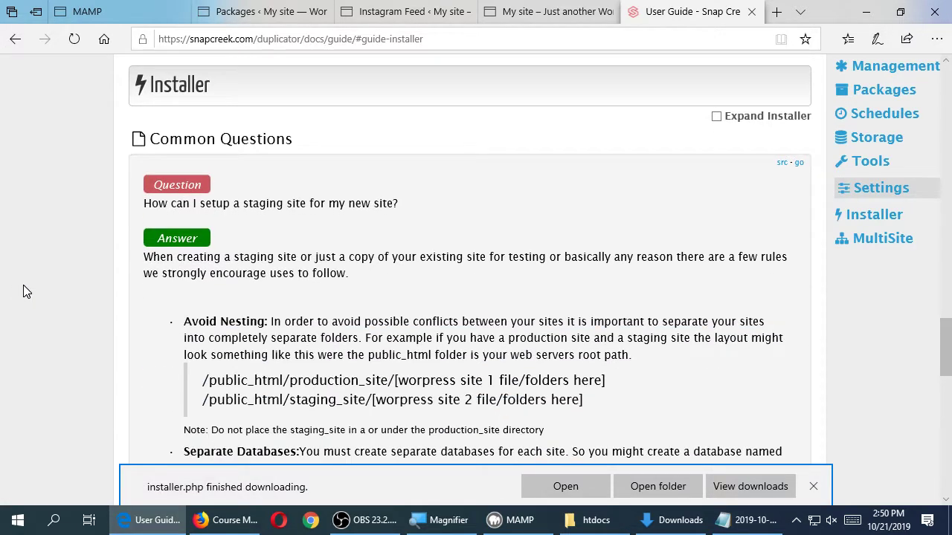
scroll(25, 291, down, 1)
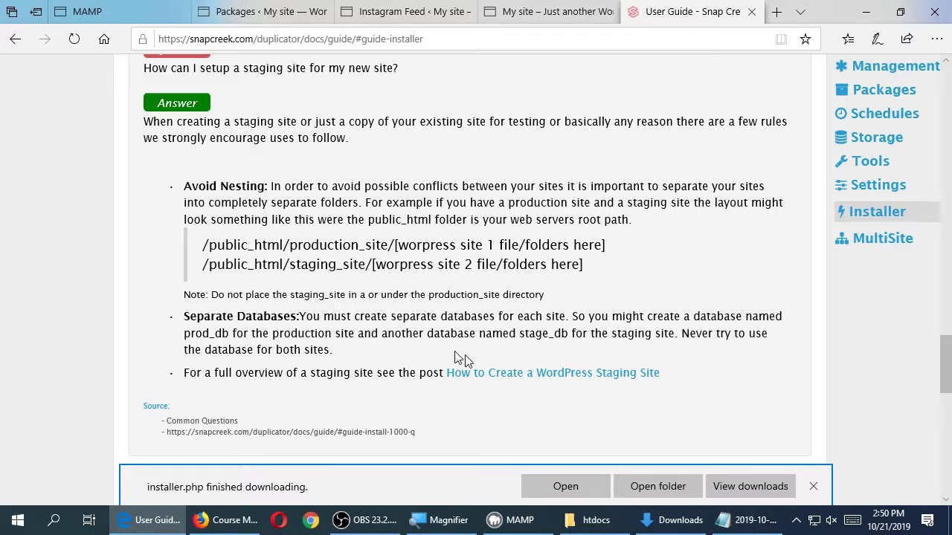
Copy the web address of the User Guide's installer section
click(386, 41)
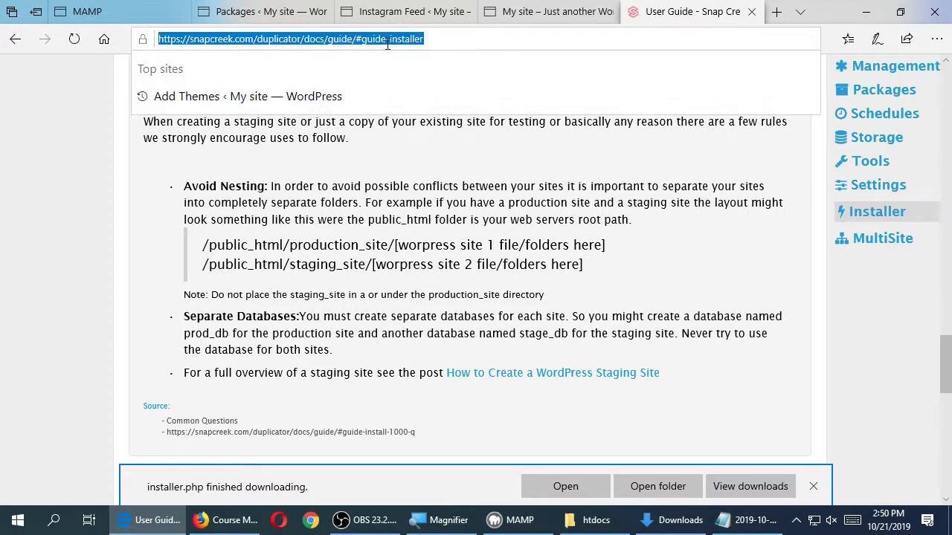
right_click(386, 41)
click(387, 90)
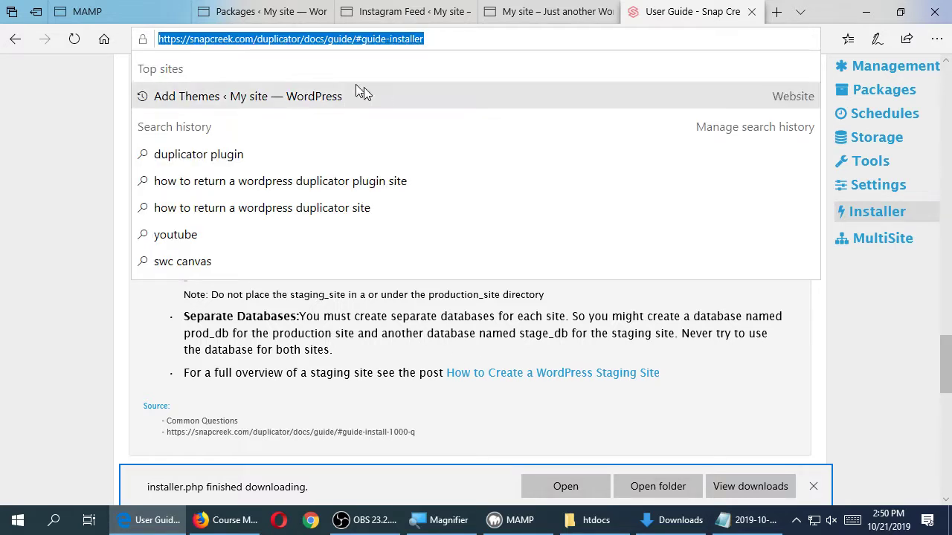
Switch to the Canvas course modules in Firefox and add the copied link to Week 9 as an External URL named "How to resurrect your Duplicator"
click(257, 525)
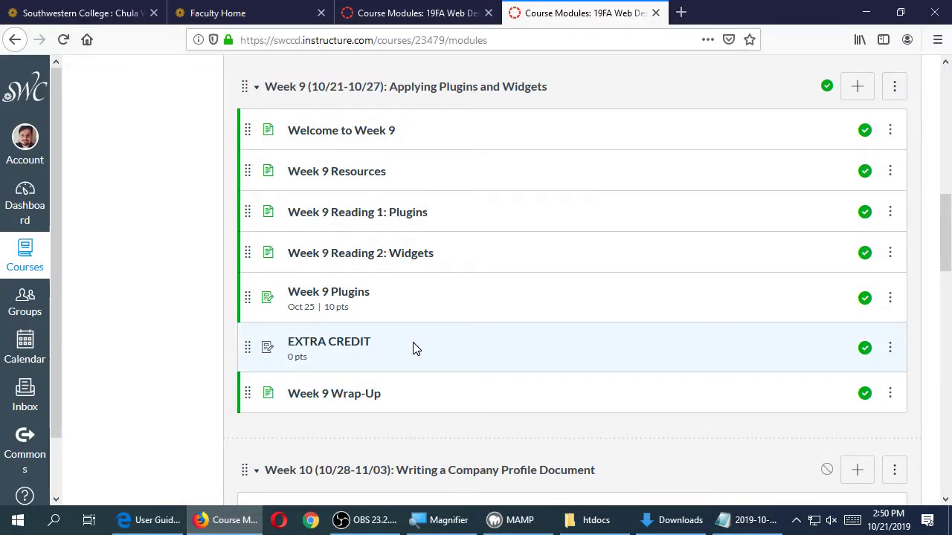
click(857, 87)
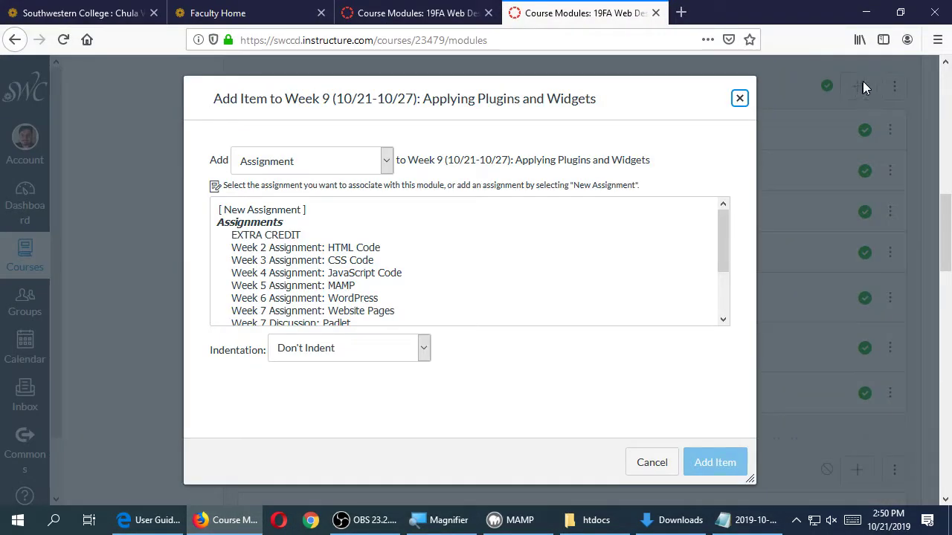
click(359, 171)
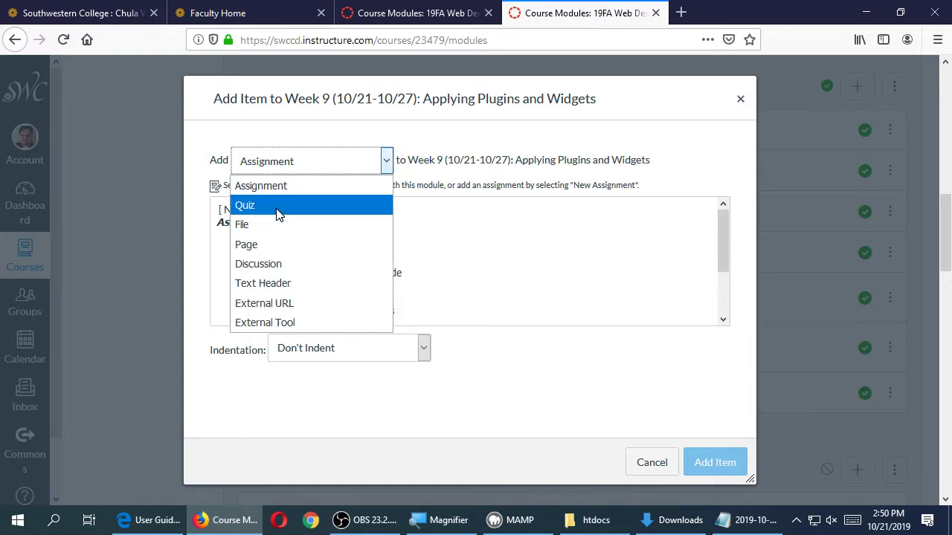
click(297, 303)
click(314, 209)
key(ctrl+v)
key(Tab)
text(How to res)
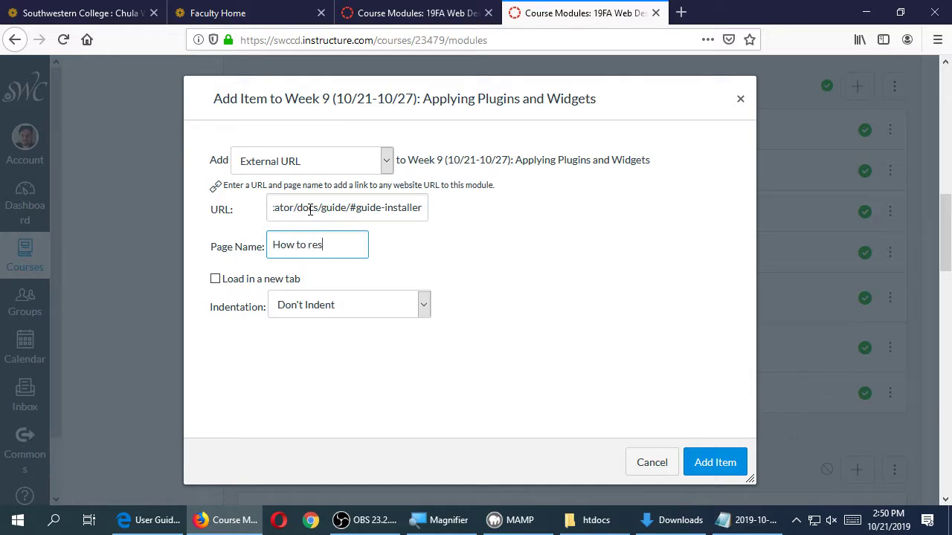
text(urrect your Duplicator)
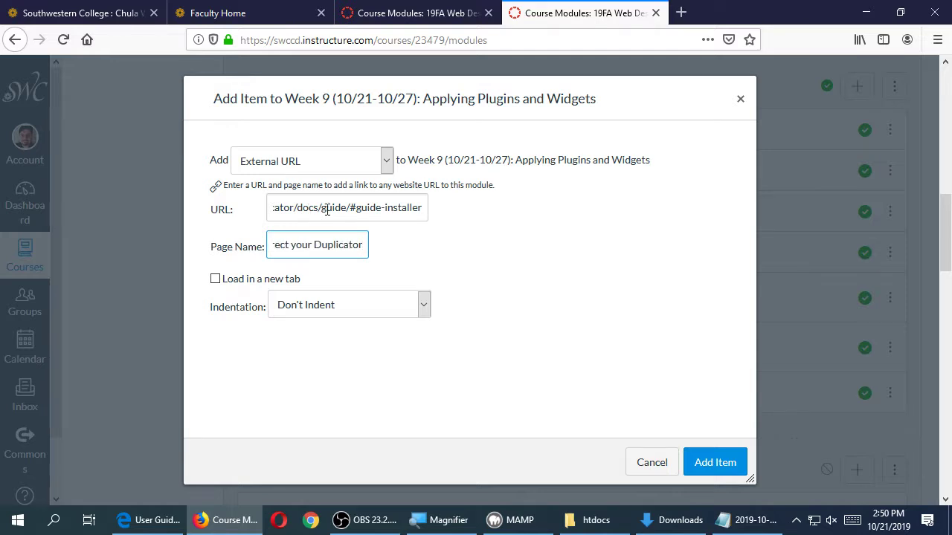
click(713, 463)
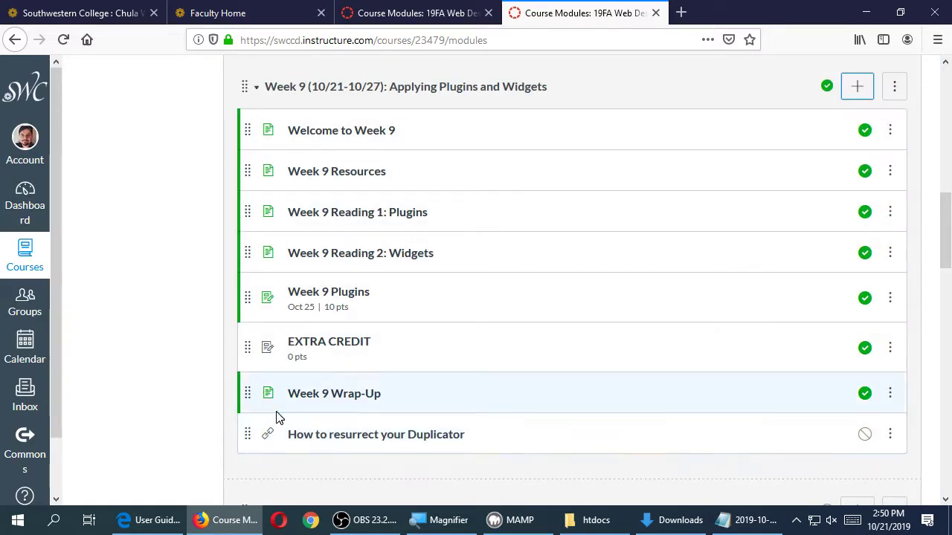
Move the "How to resurrect your Duplicator" link between EXTRA CREDIT and Week 9 Wrap-Up, and publish it
drag(248, 435, 261, 364)
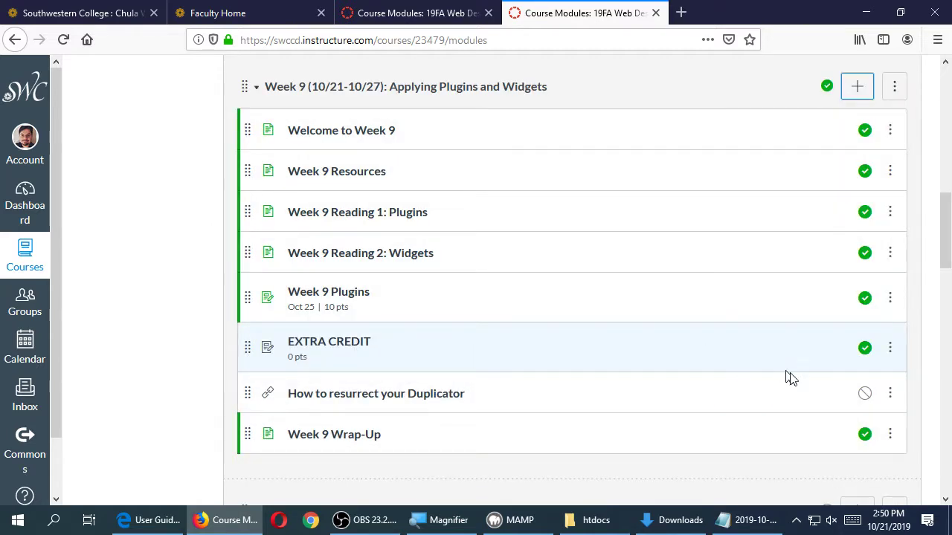
click(865, 394)
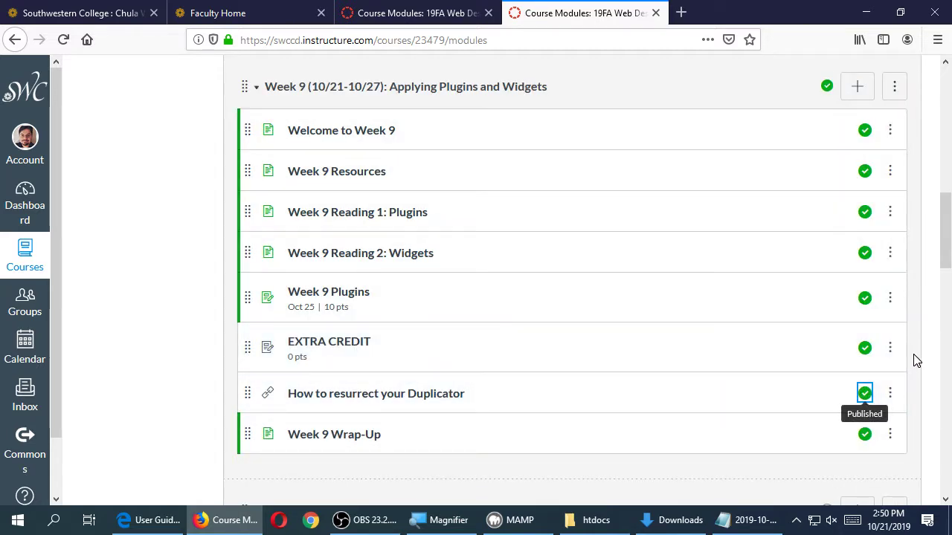
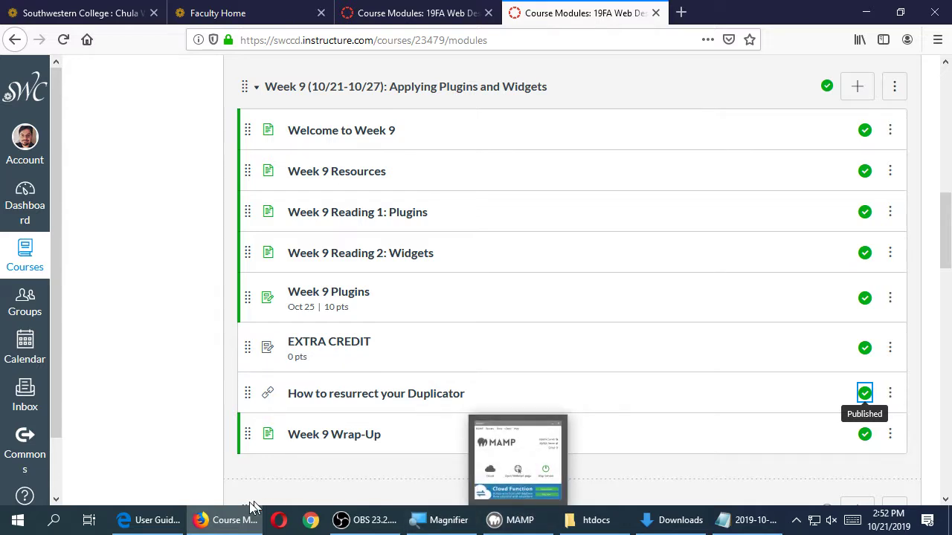
Switch back to Edge, view the local WordPress site and return to Duplicator's completed package build page
click(467, 515)
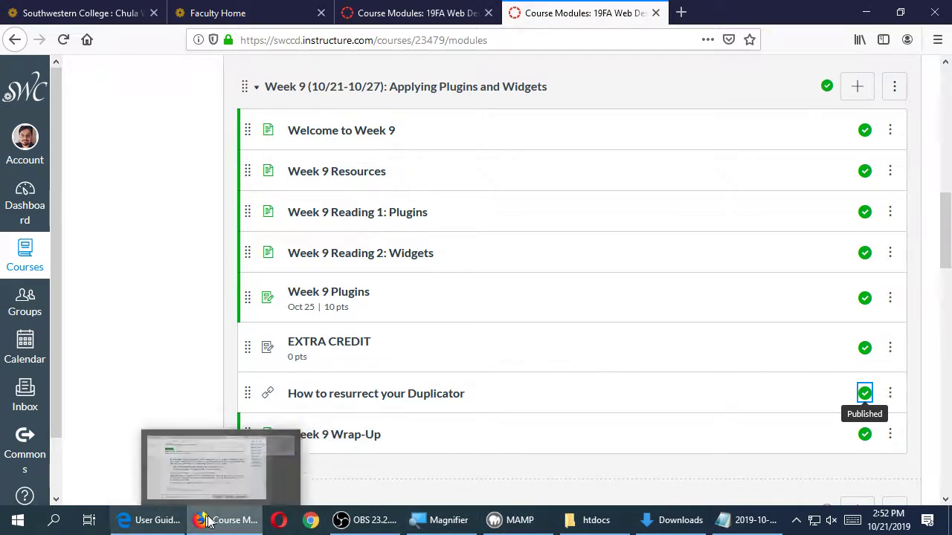
click(149, 520)
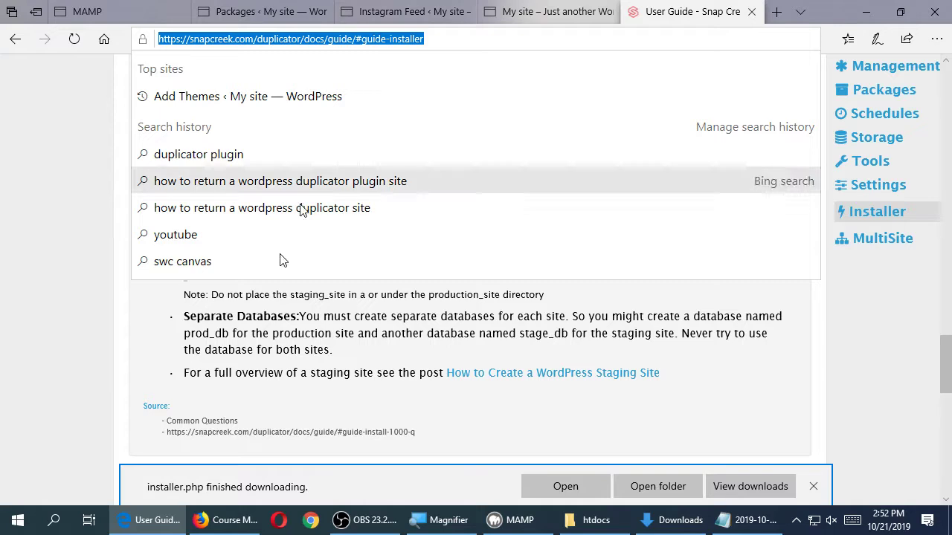
click(147, 524)
click(147, 524)
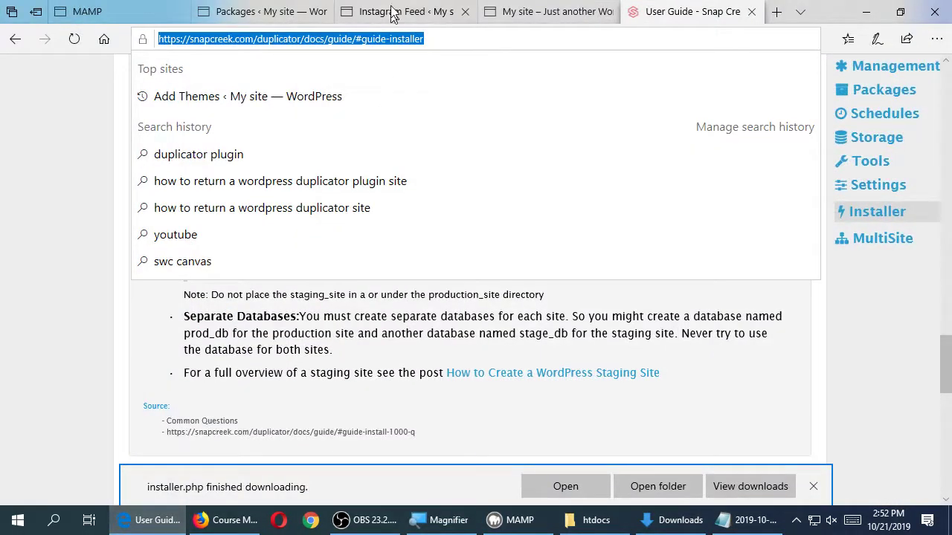
click(388, 11)
click(550, 11)
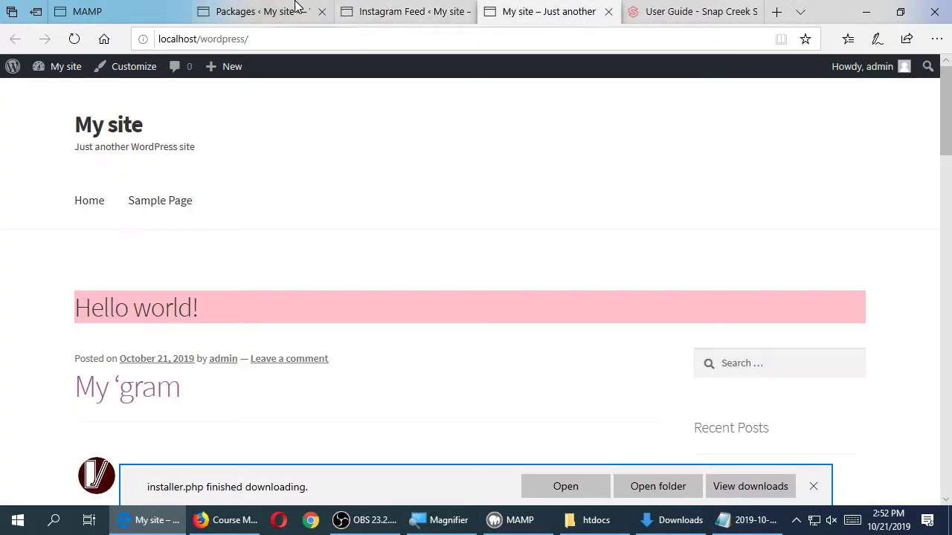
click(294, 11)
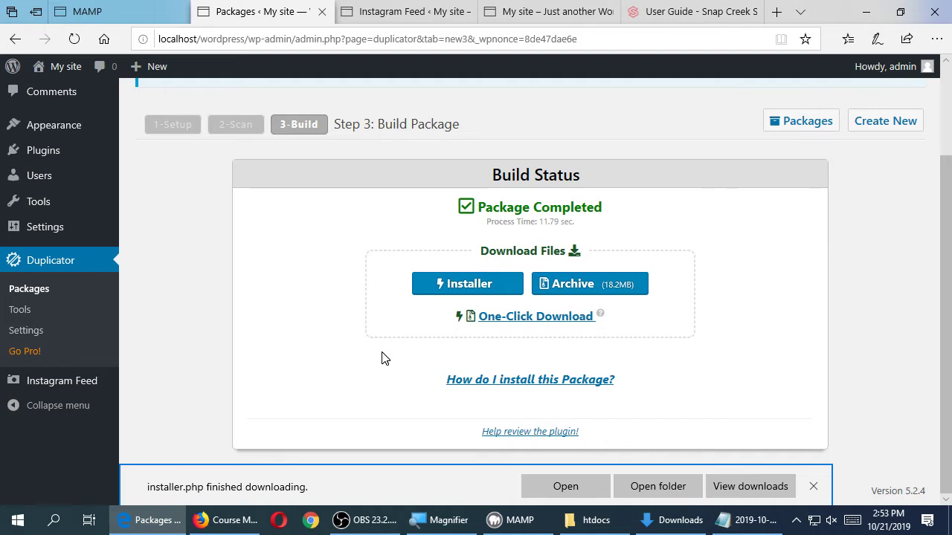
click(357, 520)
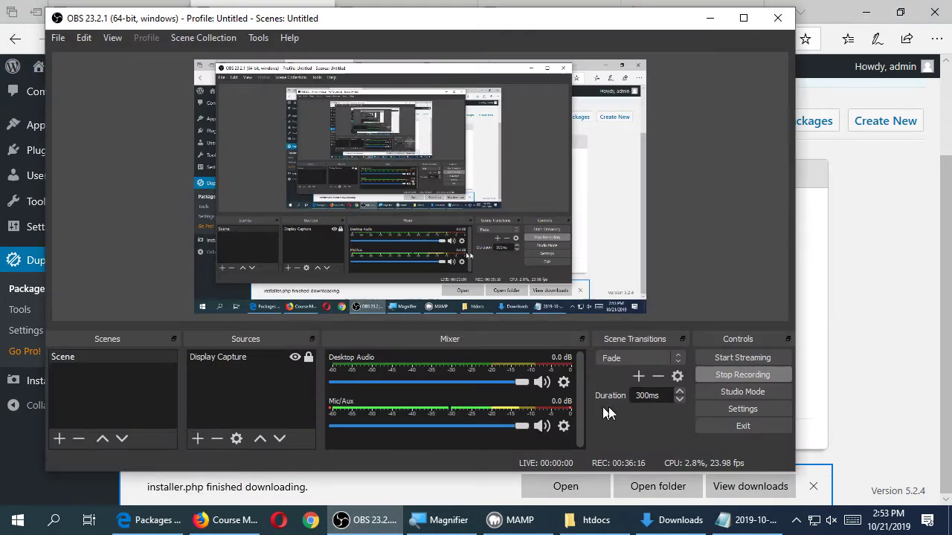